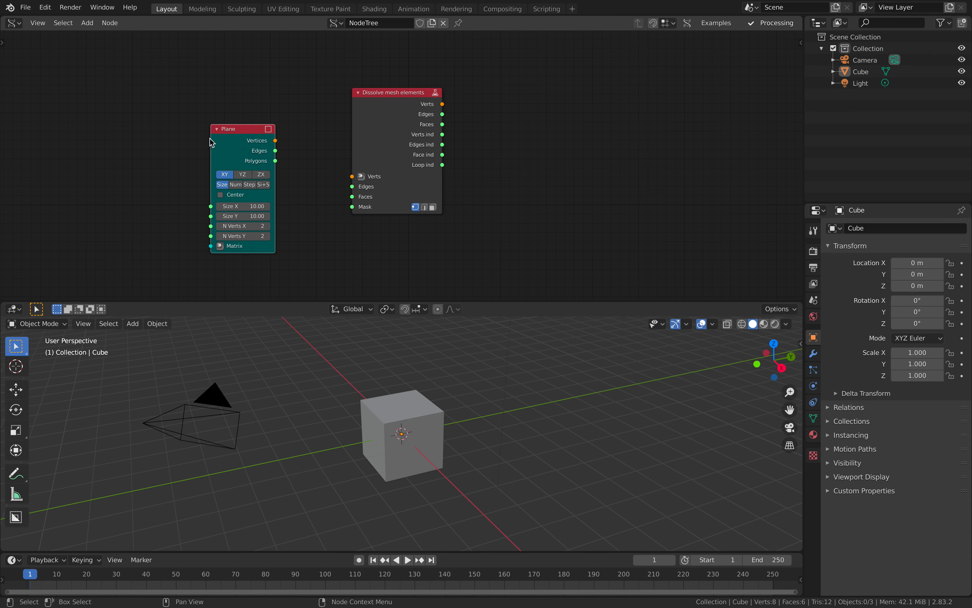
Connect the Plane node's Vertices, Edges and Polygons outputs to the Verts, Edges and Faces inputs of Dissolve mesh elements
drag(266, 138, 352, 176)
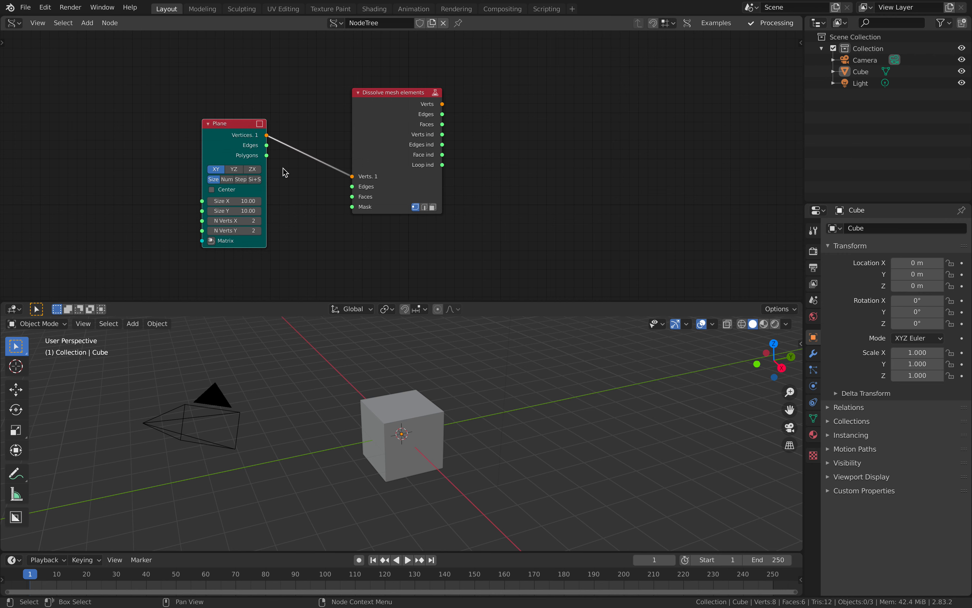
drag(266, 156, 351, 186)
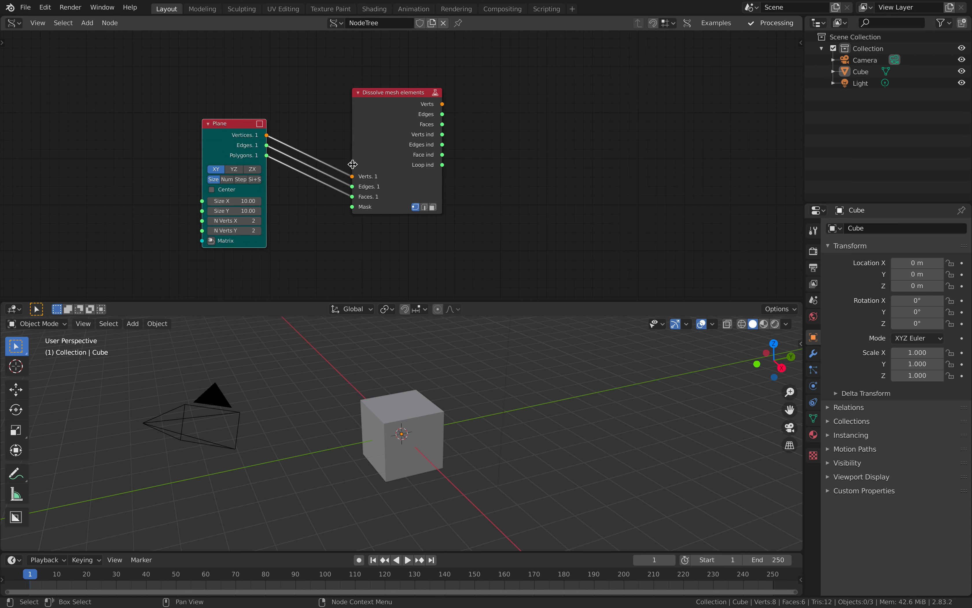
Add a Temporal Viewer linked to the Dissolve mesh elements node's Verts, Edges and Faces outputs, and place it beside that node
middle_drag(361, 178, 303, 178)
click(338, 157)
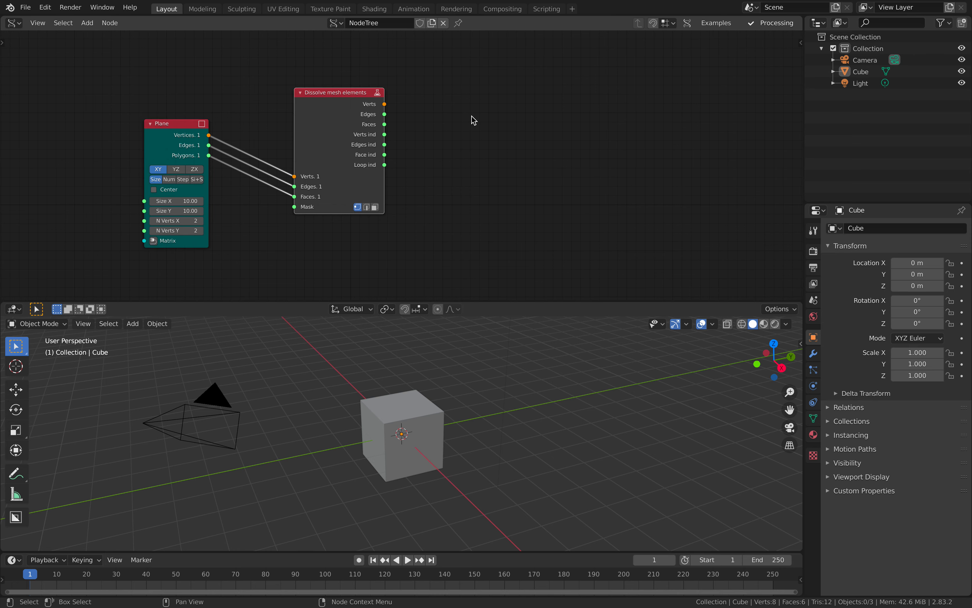
key(ctrl+space)
drag(487, 56, 520, 159)
Delete all the default objects (camera, cube and light) from the scene
key(a)
middle_drag(504, 353, 608, 356)
key(x)
click(578, 367)
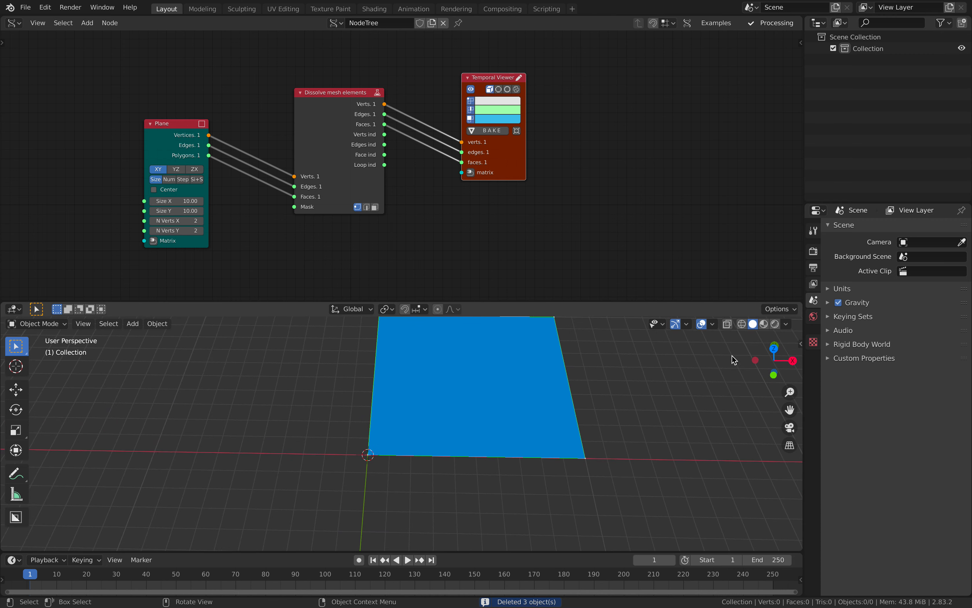
Switch the viewport to the top orthographic view and set the Plane node's N Verts X and N Verts Y to 10
click(773, 353)
scroll(519, 398, down, 3)
shift+middle_drag(524, 376, 506, 420)
scroll(168, 215, up, 1)
drag(176, 235, 179, 225)
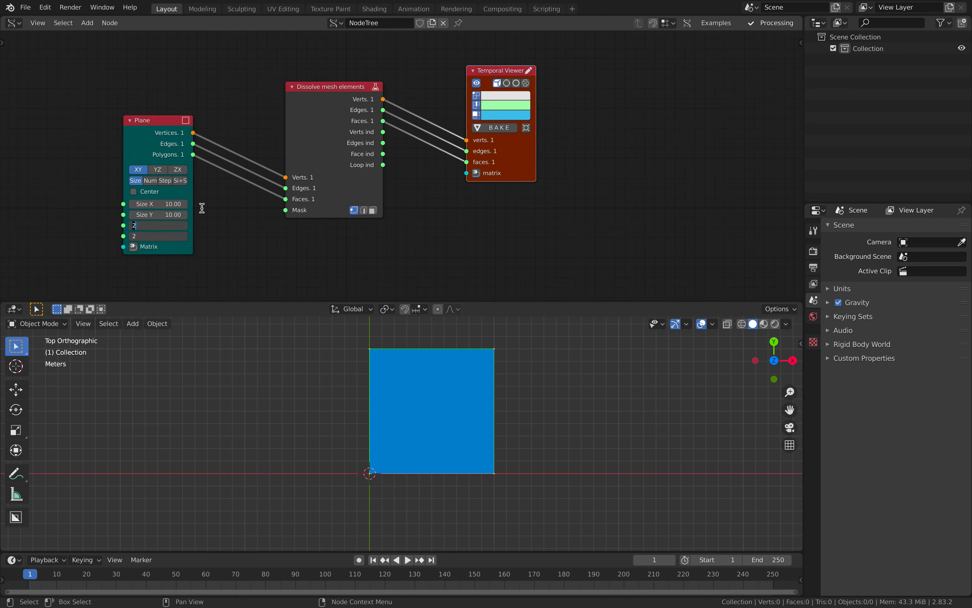
text(10)
key(Return)
scroll(390, 426, up, 2)
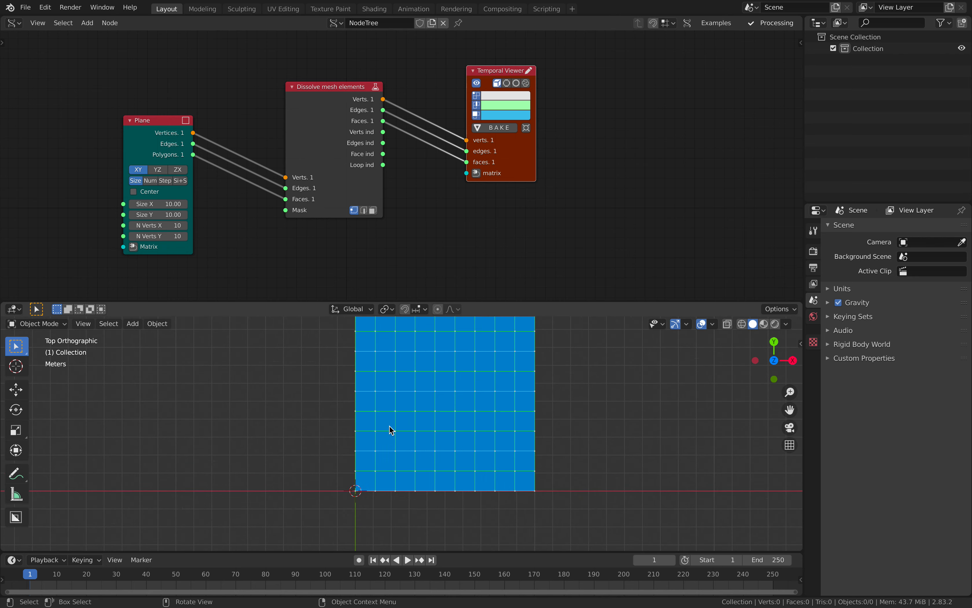
Rearrange the Plane, Dissolve mesh elements and Temporal Viewer nodes into an evenly spaced row
drag(335, 152, 350, 165)
drag(169, 132, 210, 125)
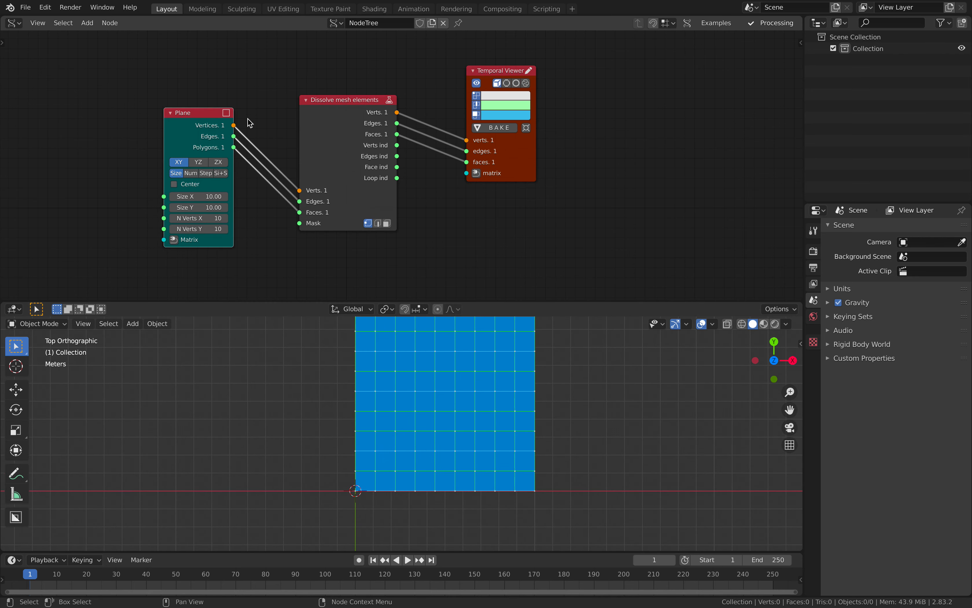
drag(474, 70, 438, 76)
scroll(345, 112, up, 1)
drag(336, 102, 338, 91)
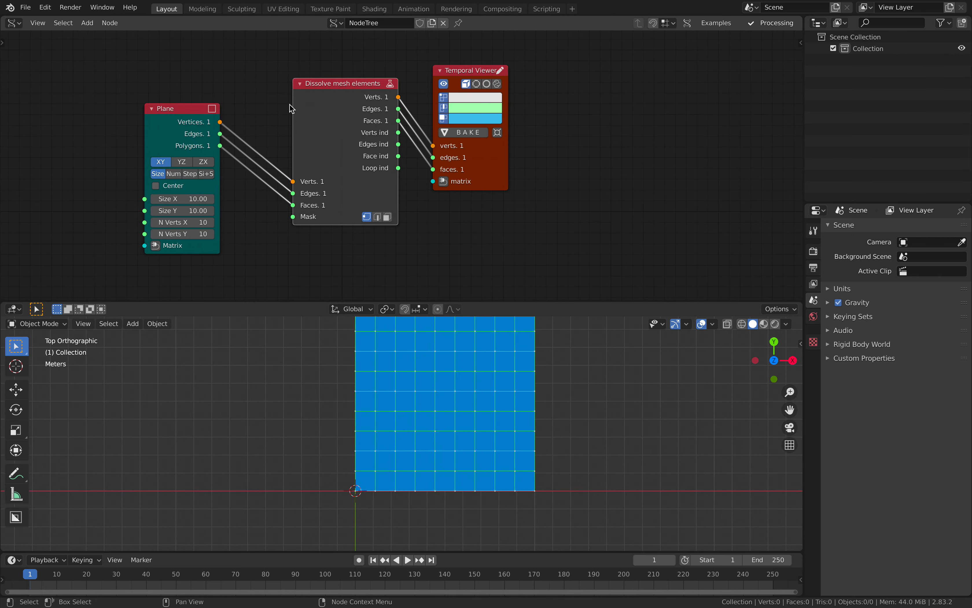
drag(482, 70, 525, 68)
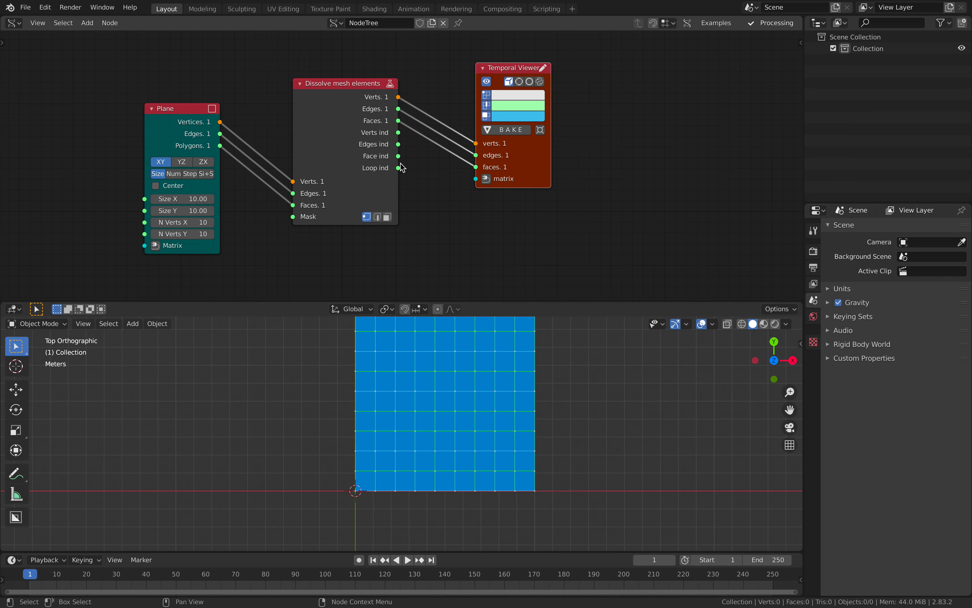
middle_drag(331, 145, 353, 146)
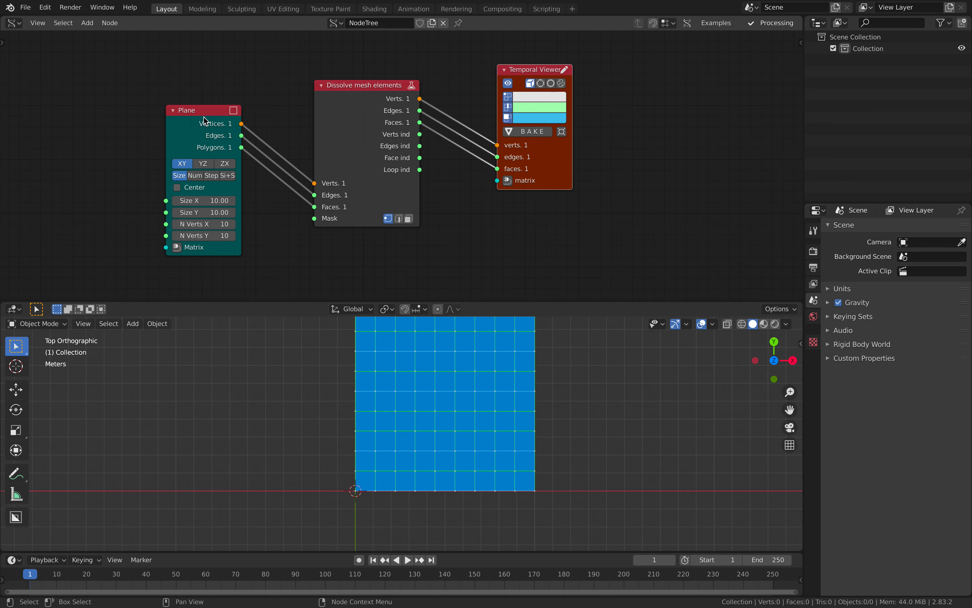
drag(205, 120, 184, 120)
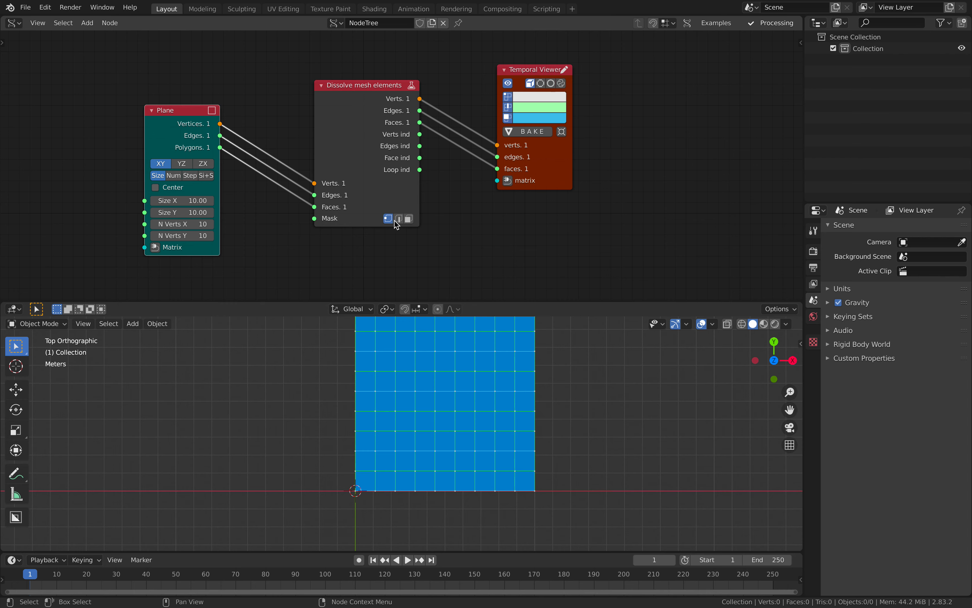
Set the Dissolve node's mask mode to faces and add a Random Num Gen node below the Plane node
click(398, 219)
click(408, 220)
ctrl+middle_drag(414, 237, 362, 276)
middle_drag(346, 276, 366, 200)
key(alt+space)
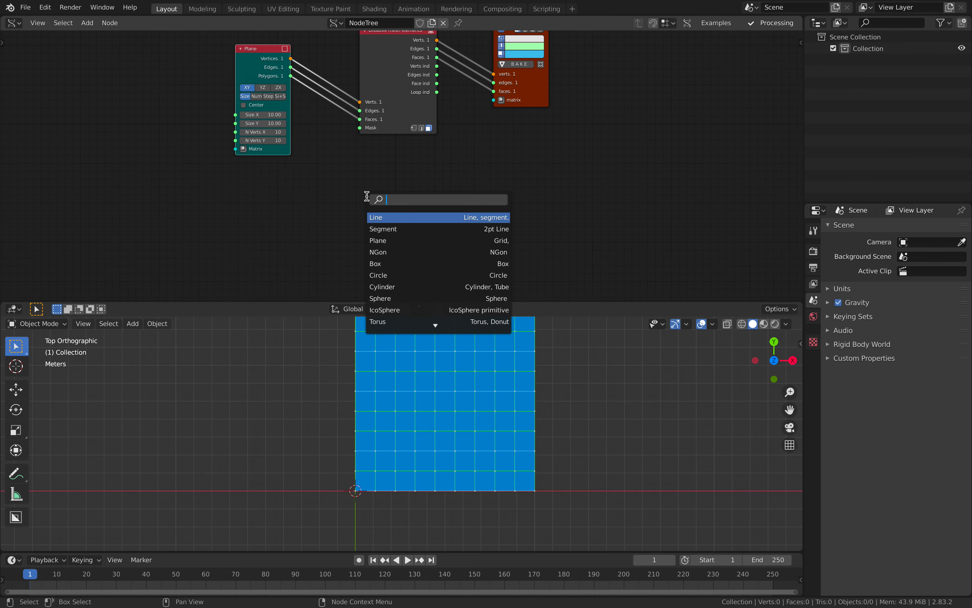
text(random)
key(Return)
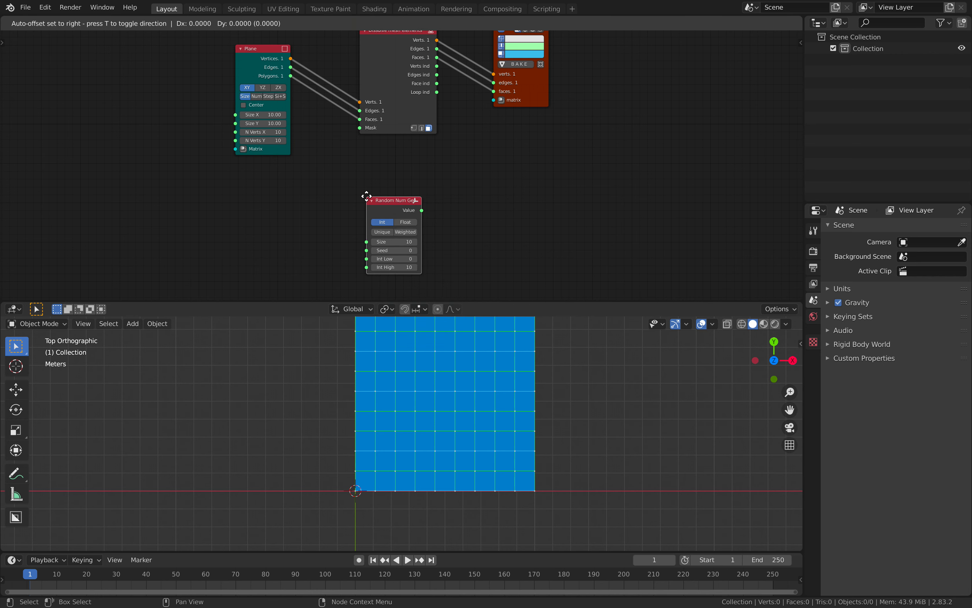
click(234, 188)
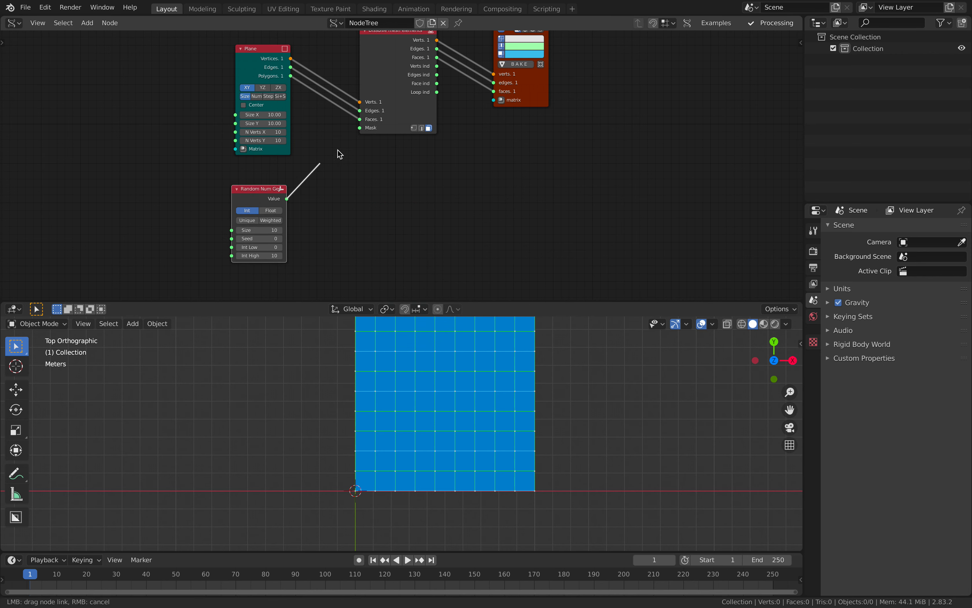
Move the Plane node farther from the Dissolve node and the Random Num Gen node slightly closer to it
drag(265, 71, 163, 80)
drag(273, 187, 291, 170)
scroll(319, 166, up, 1)
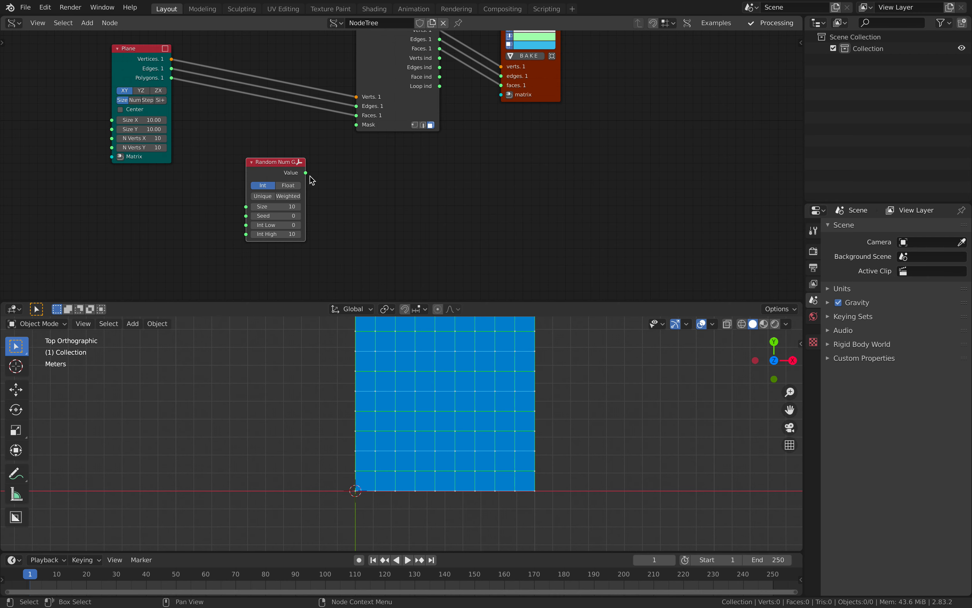
key(alt+space)
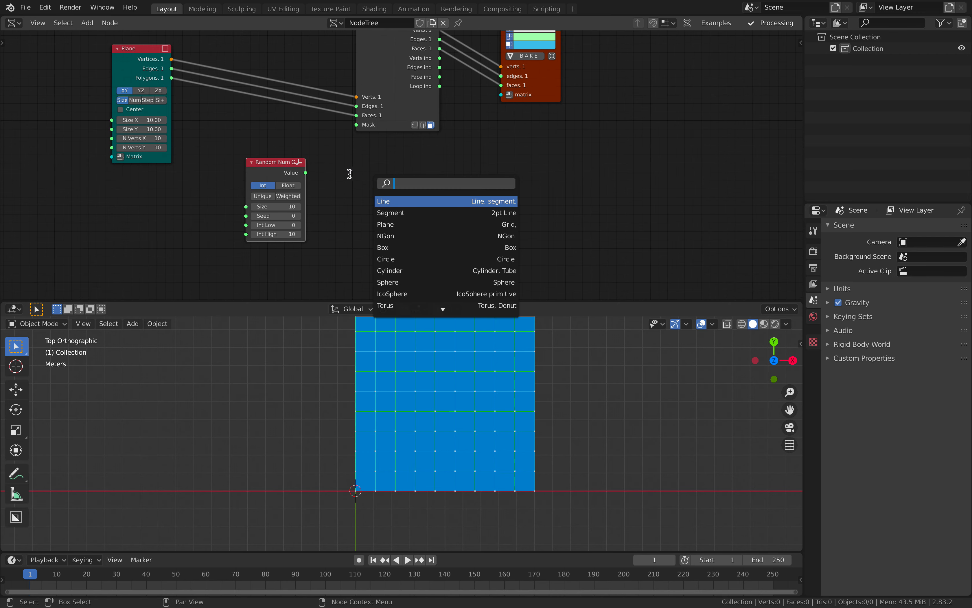
key(Escape)
drag(306, 173, 356, 153)
key(shift+a)
click(369, 162)
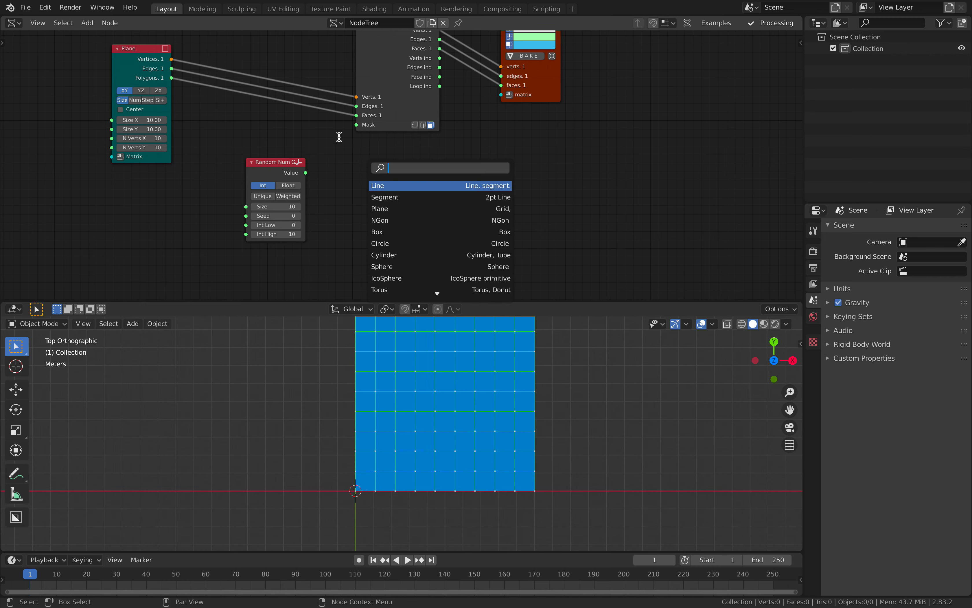
Move the Random Num Gen node slightly away from the Dissolve node and set its Int High to 2
drag(294, 164, 277, 162)
middle_drag(356, 144, 363, 159)
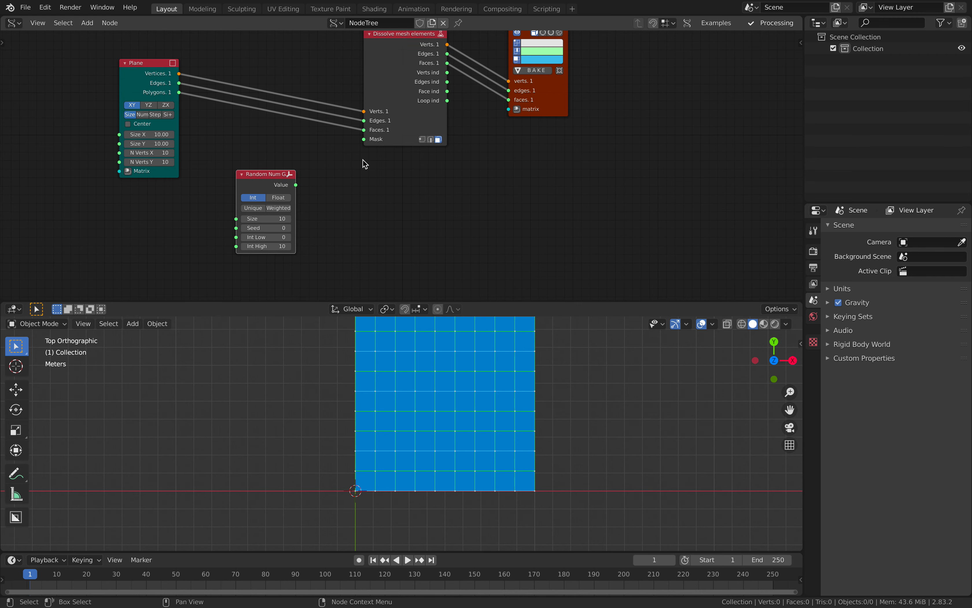
click(278, 246)
key(Return)
Add a Stethoscope MK2 node and connect the Random Num Gen's Value output to its Data input to inspect the numbers
key(alt+space)
text(ste)
click(378, 245)
drag(296, 185, 353, 242)
scroll(328, 191, up, 2)
scroll(433, 181, up, 1)
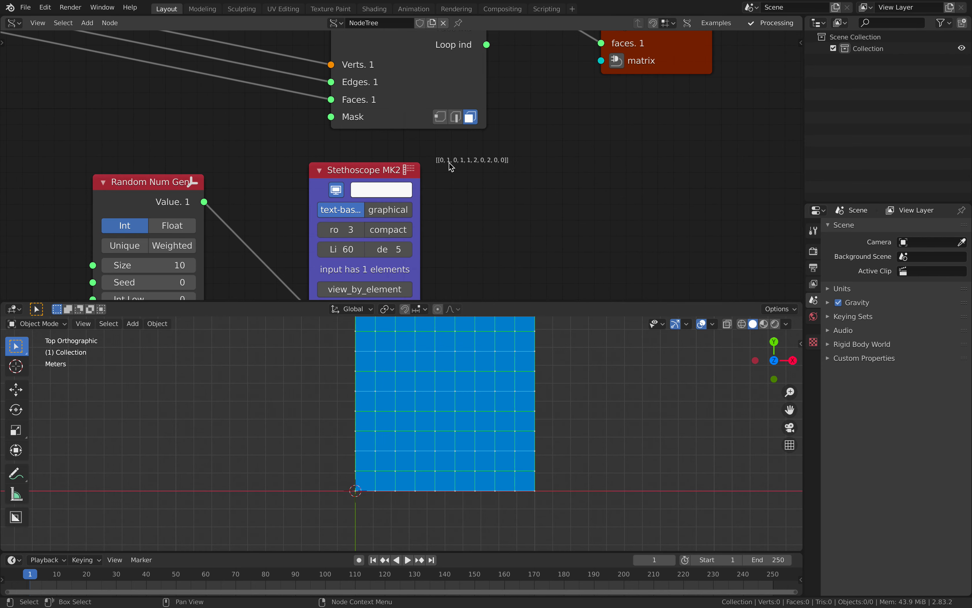
Set the Random Num Gen node's Int High to 1
middle_drag(458, 182, 462, 133)
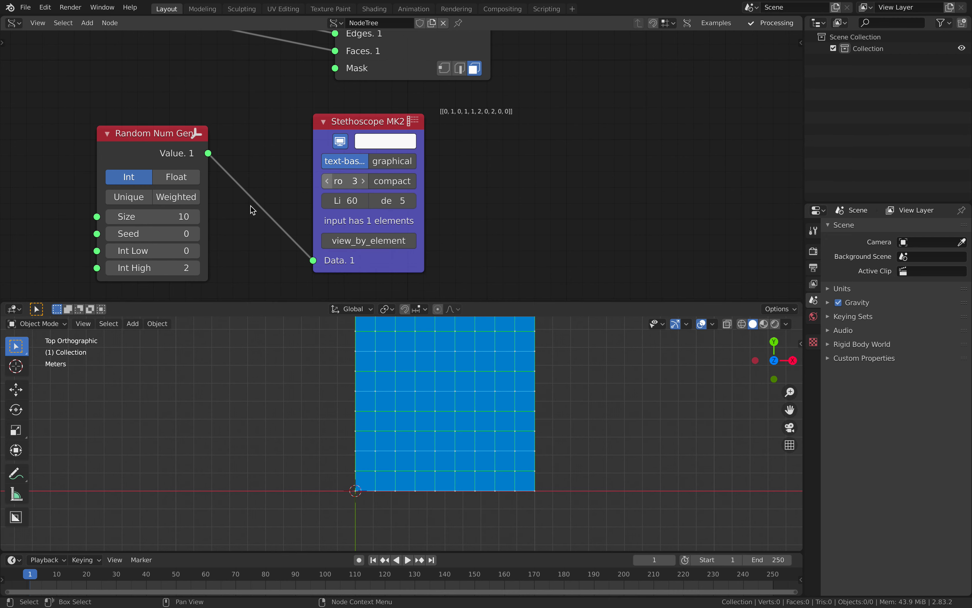
click(111, 268)
scroll(245, 232, down, 1)
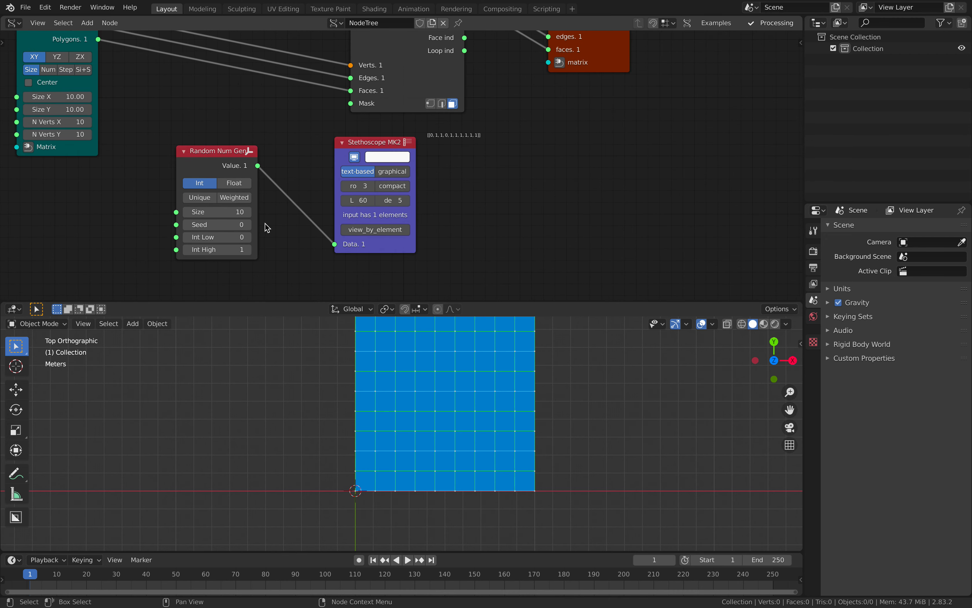
Delete the Stethoscope node and connect the Random Num Gen's Value output to the Dissolve node's Mask input
click(349, 154)
key(x)
drag(246, 166, 346, 98)
drag(210, 159, 243, 140)
Reposition the Plane, Random Num Gen, Dissolve mesh elements and Temporal Viewer nodes into a tidy, compact layout
scroll(409, 336, down, 2)
shift+middle_drag(444, 375, 440, 385)
scroll(491, 421, up, 1)
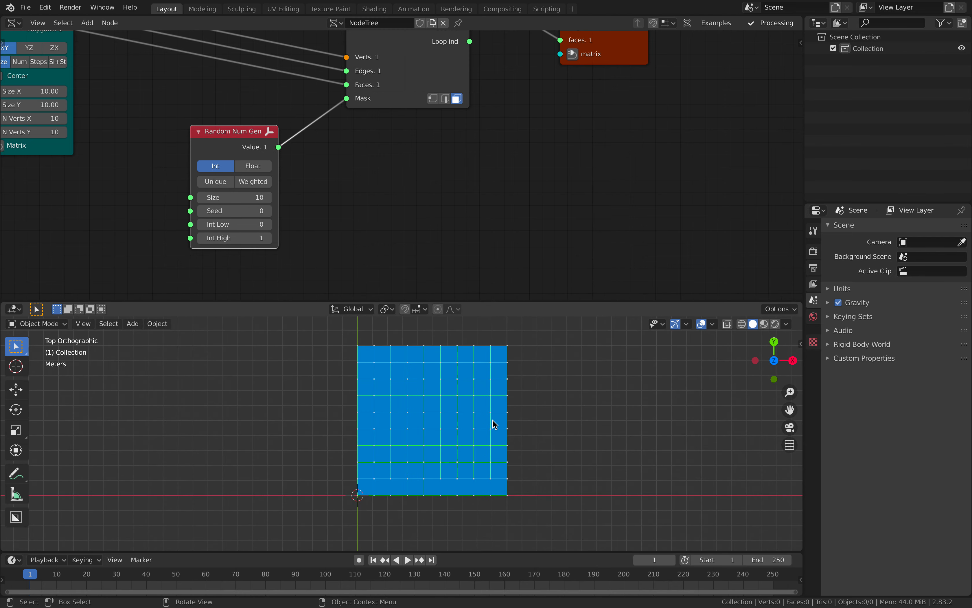
shift+middle_drag(472, 440, 432, 452)
scroll(361, 139, down, 2)
scroll(439, 183, up, 1)
middle_drag(418, 128, 466, 187)
drag(107, 88, 170, 95)
drag(306, 212, 320, 193)
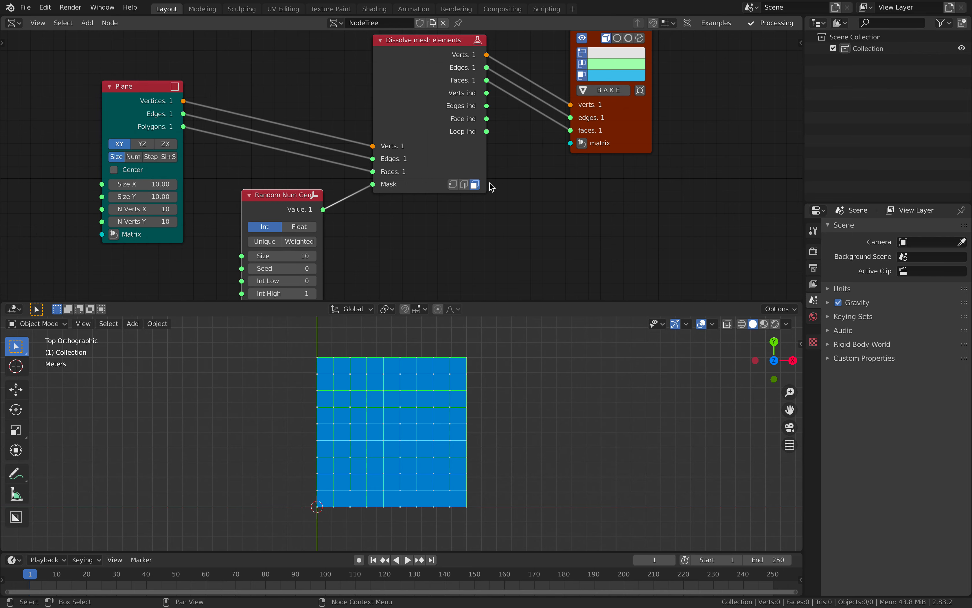
scroll(494, 189, down, 1)
drag(587, 117, 595, 142)
drag(402, 101, 414, 88)
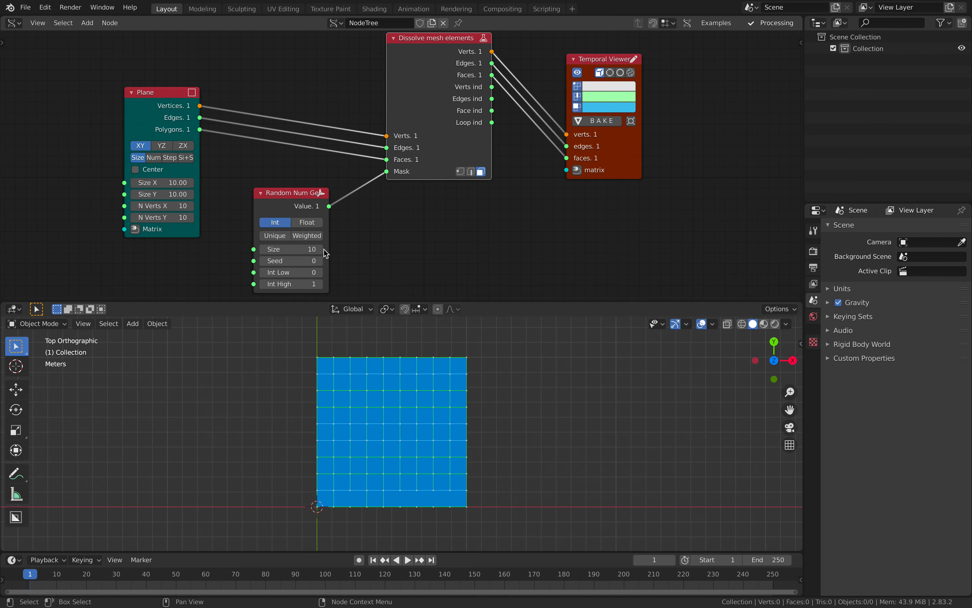
Try different Size and Seed values on the Random Num Gen node, ending with Size 70 and Seed 256
drag(305, 249, 321, 249)
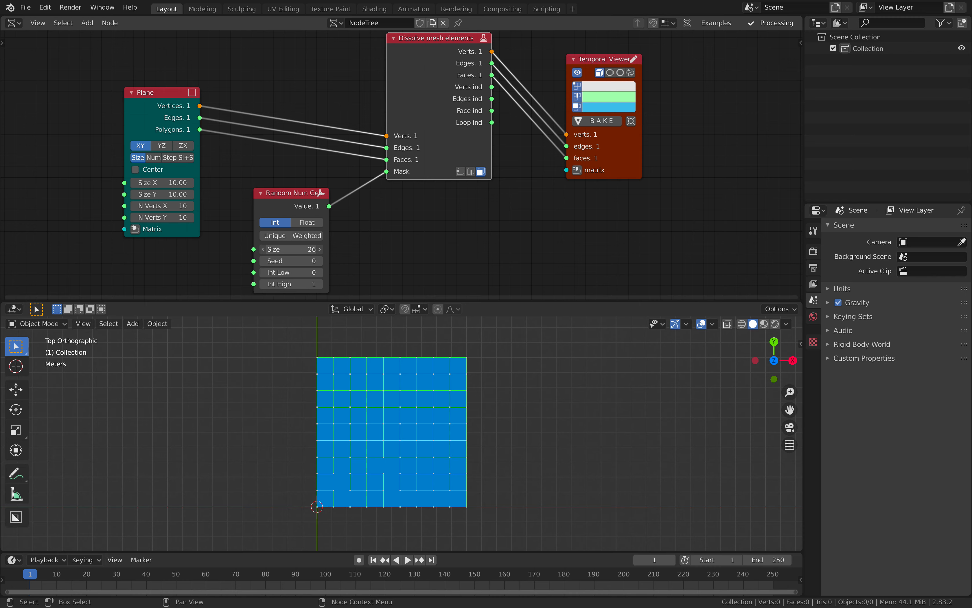
mouse_move(322, 250)
mouse_down()
mouse_move(333, 250)
mouse_move(320, 249)
mouse_up()
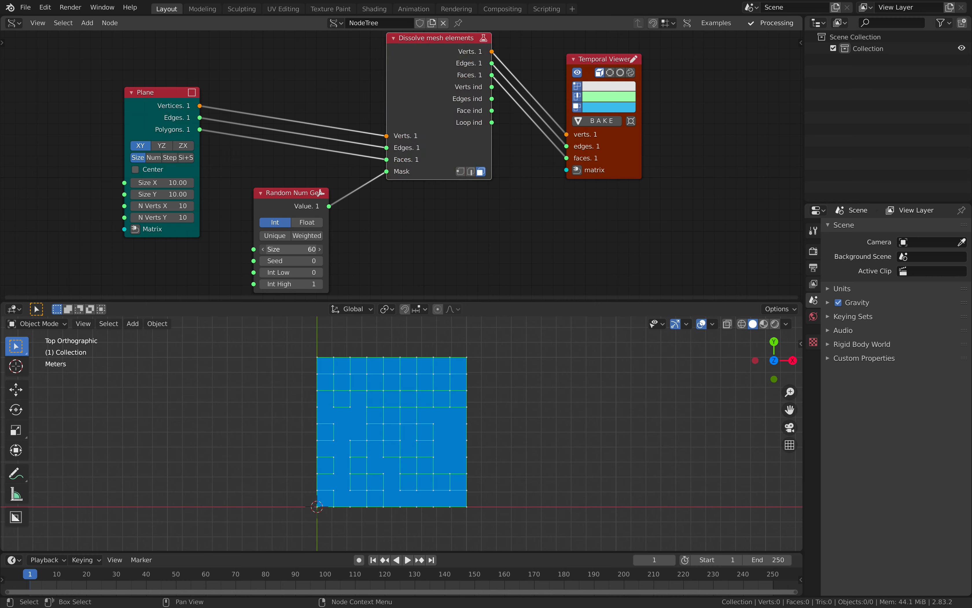
drag(294, 260, 364, 261)
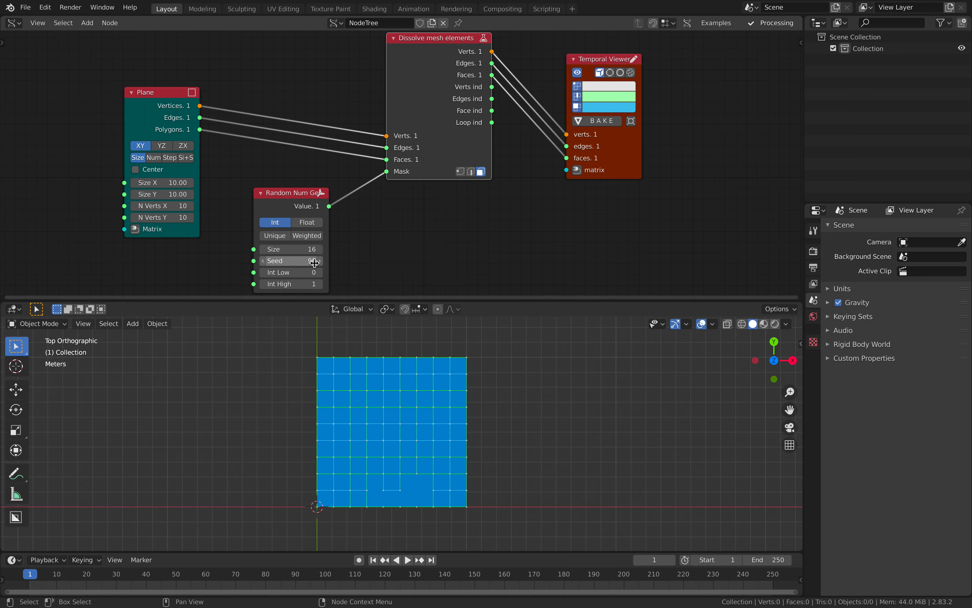
click(319, 250)
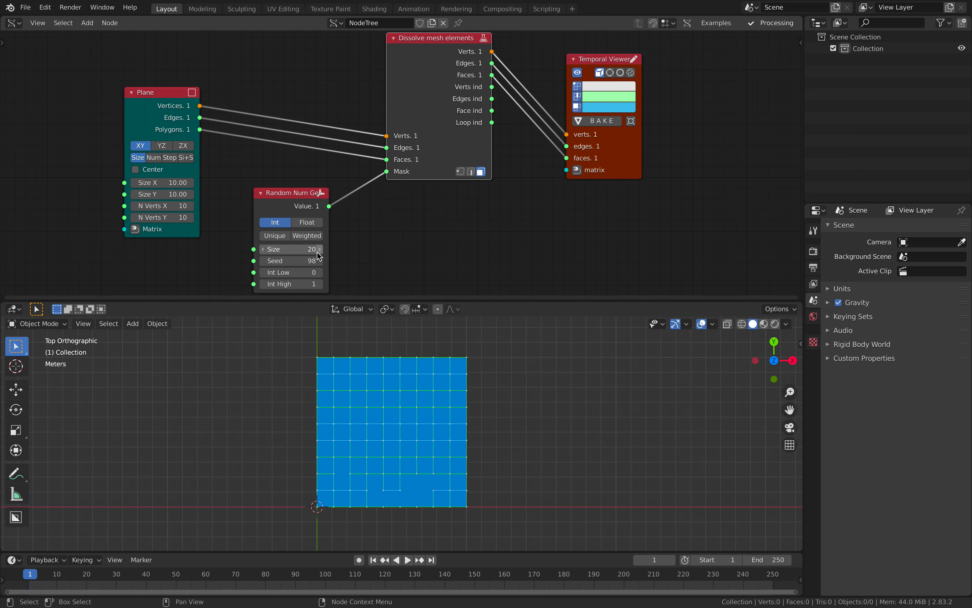
mouse_move(294, 257)
mouse_down()
mouse_move(378, 258)
mouse_move(299, 250)
mouse_up()
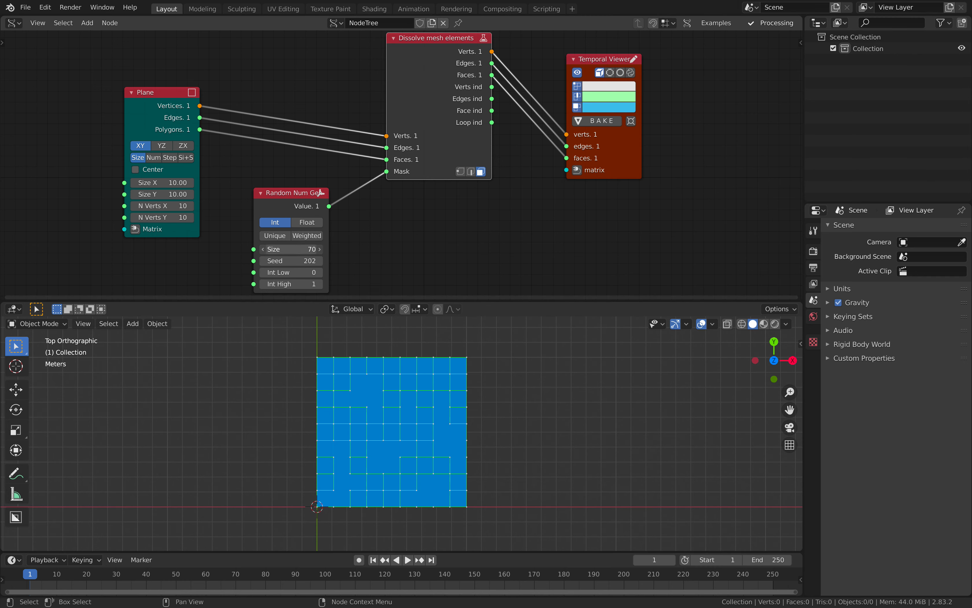
drag(294, 261, 339, 260)
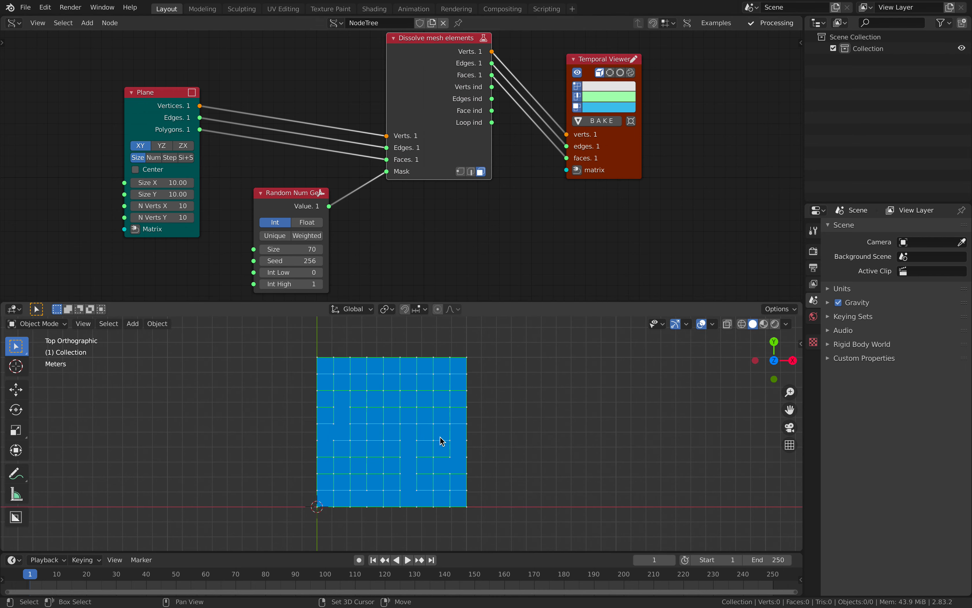
Move the Temporal Viewer node farther from the Dissolve mesh elements node to leave free space between them
shift+middle_drag(440, 437, 421, 437)
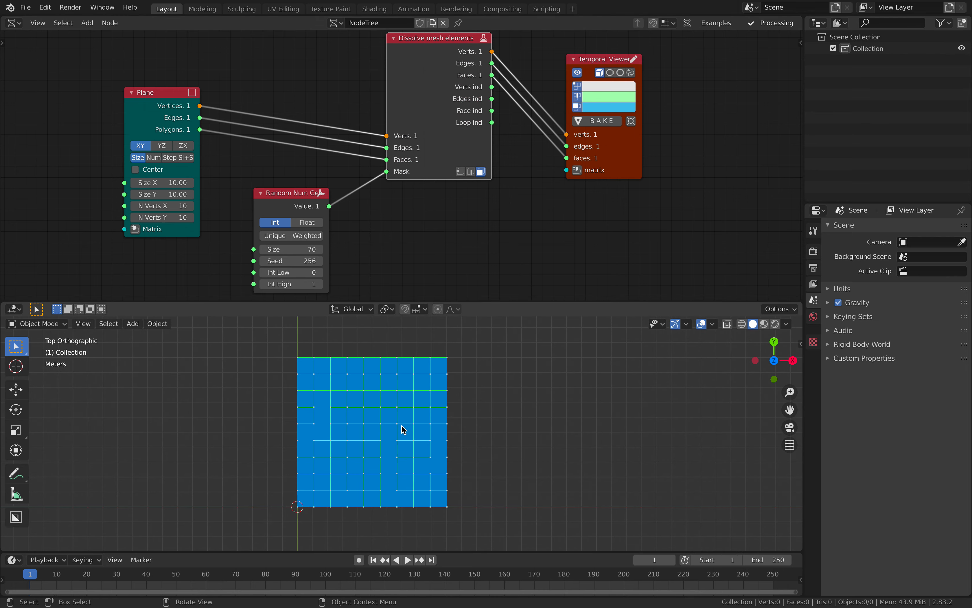
middle_drag(434, 219, 361, 218)
click(532, 183)
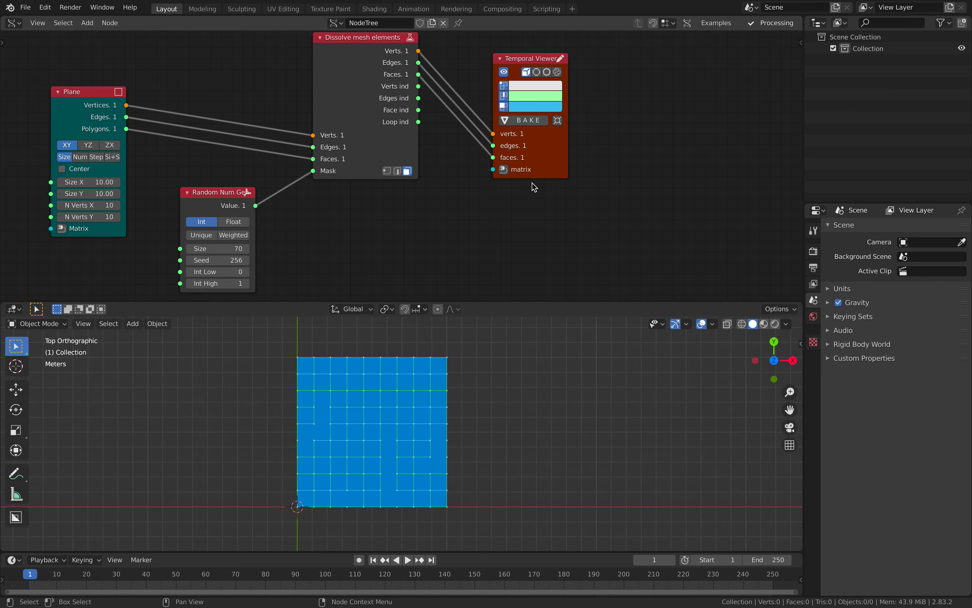
drag(531, 175, 602, 142)
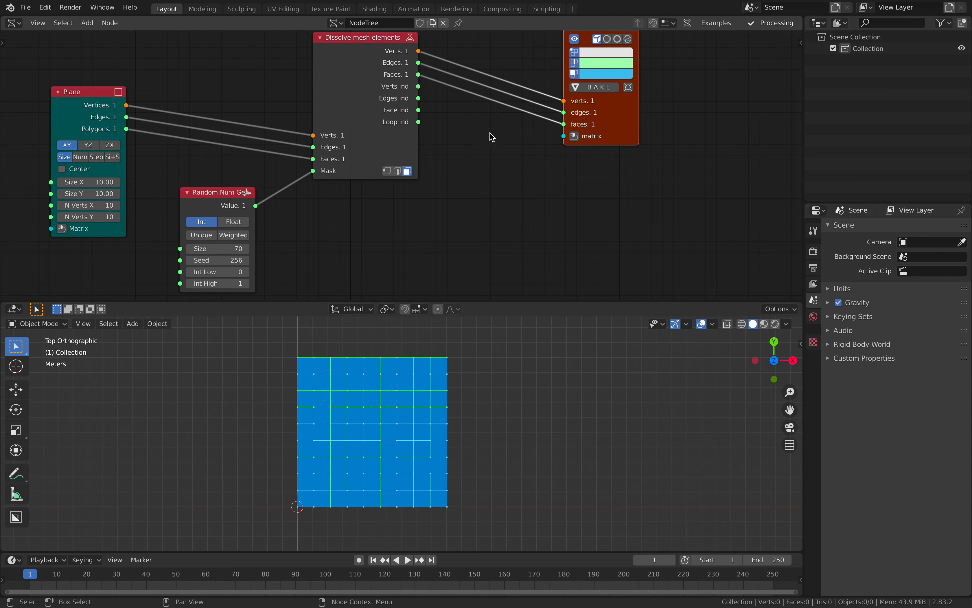
Save the file to the Desktop as dissolve_mesh_001.blend
click(24, 8)
click(65, 92)
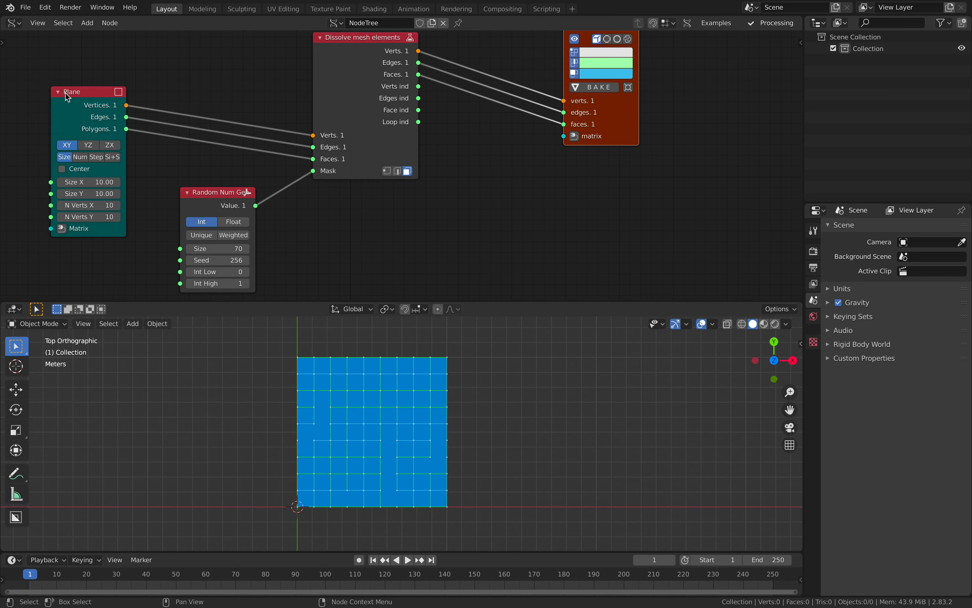
click(339, 535)
double_click(313, 535)
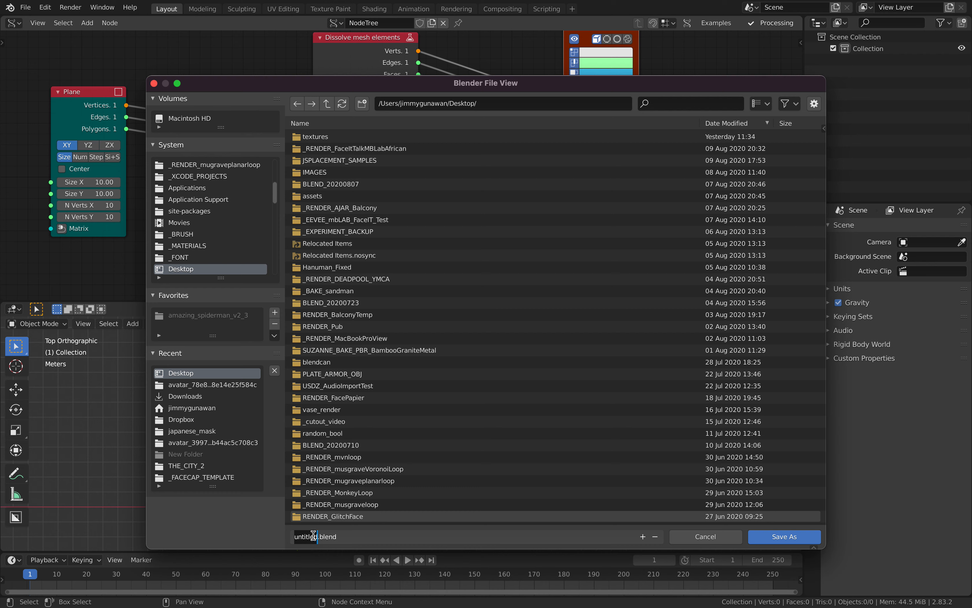
text(dissolve_mesh)
text(_001)
key(Return)
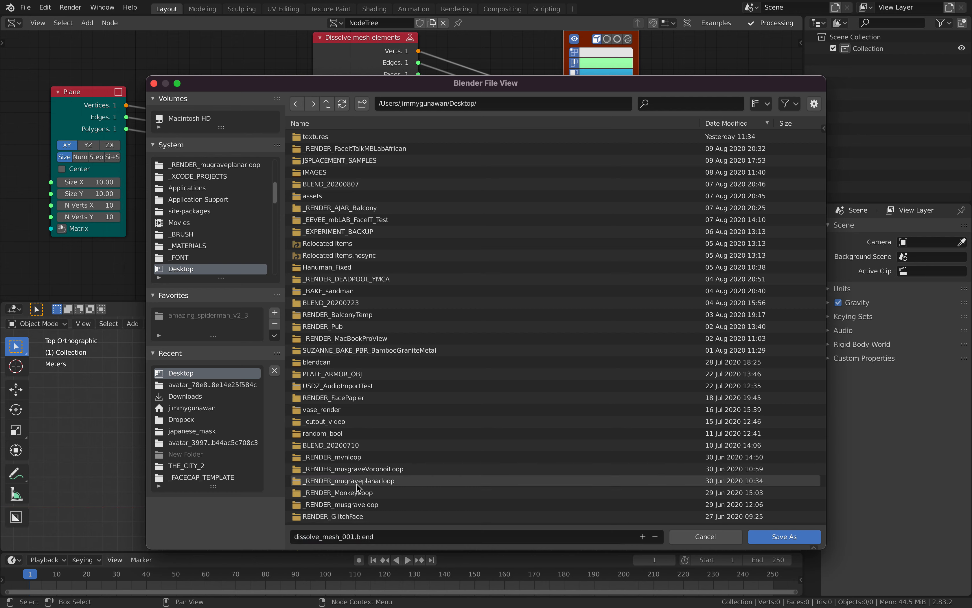
click(784, 536)
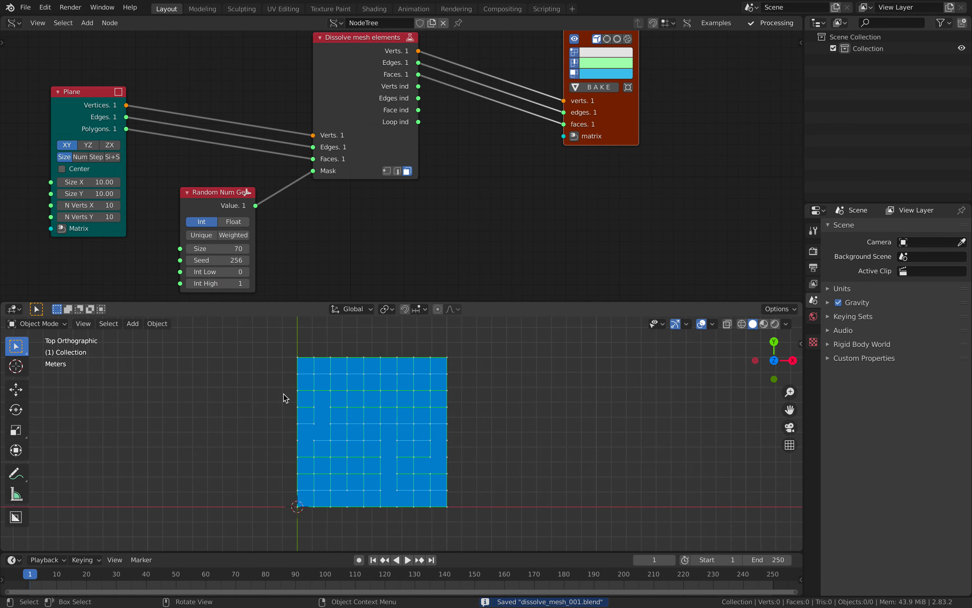
Move the Temporal Viewer farther from the Dissolve mesh elements node and add a Polygon Boom node in the gap
scroll(374, 419, up, 2)
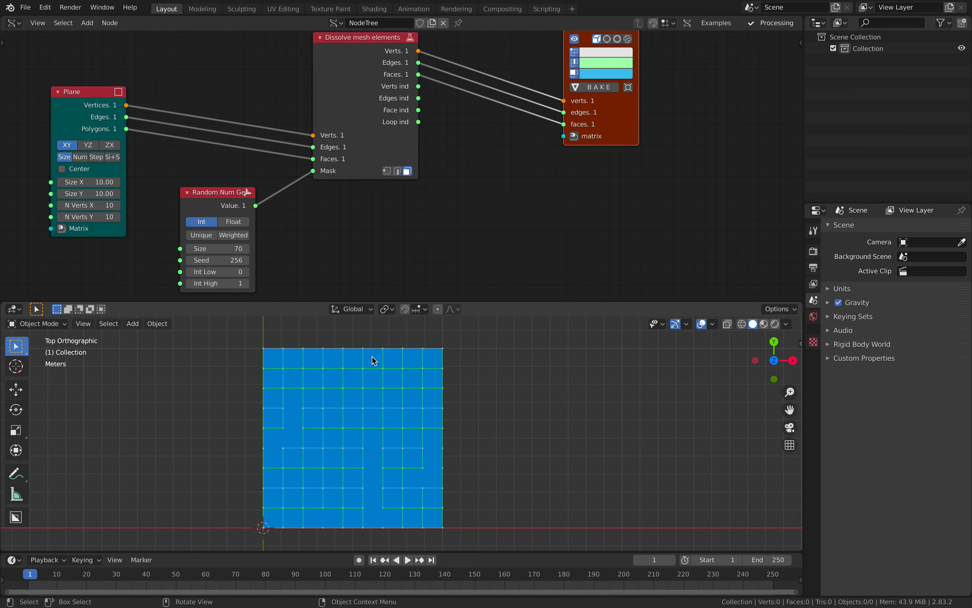
drag(386, 154, 401, 159)
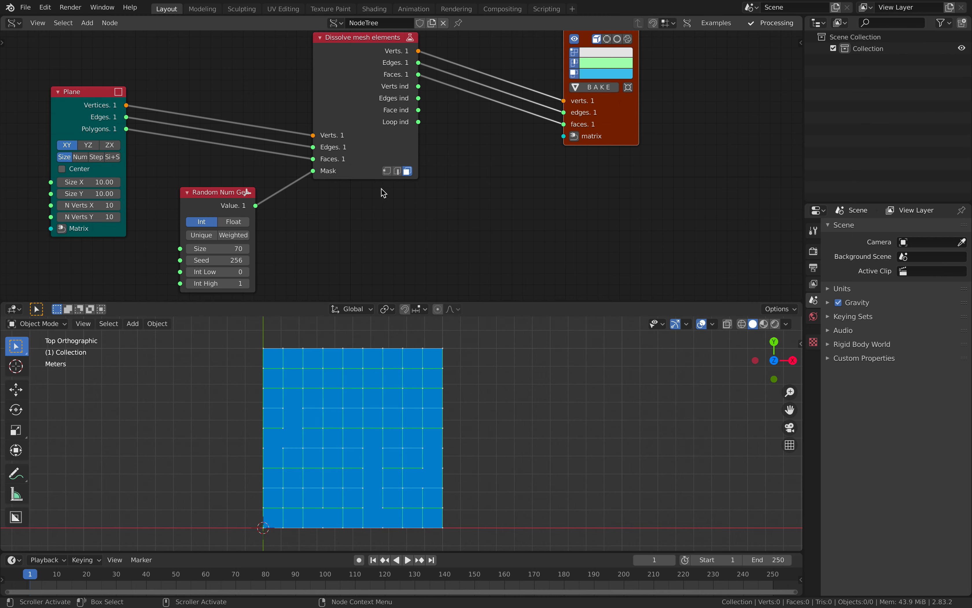
middle_drag(495, 169, 403, 213)
drag(519, 186, 595, 171)
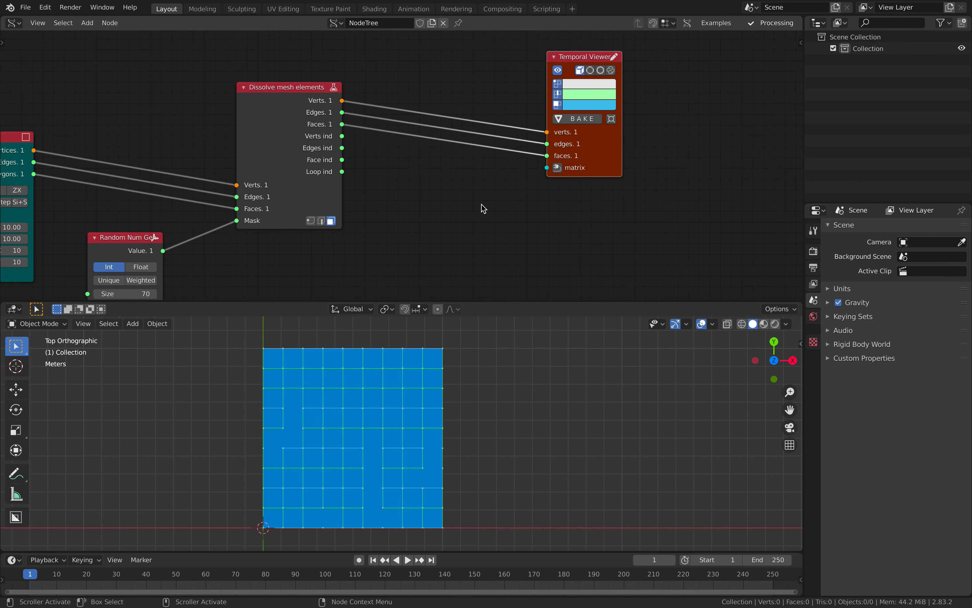
key(alt+space)
text(poly boom)
key(Return)
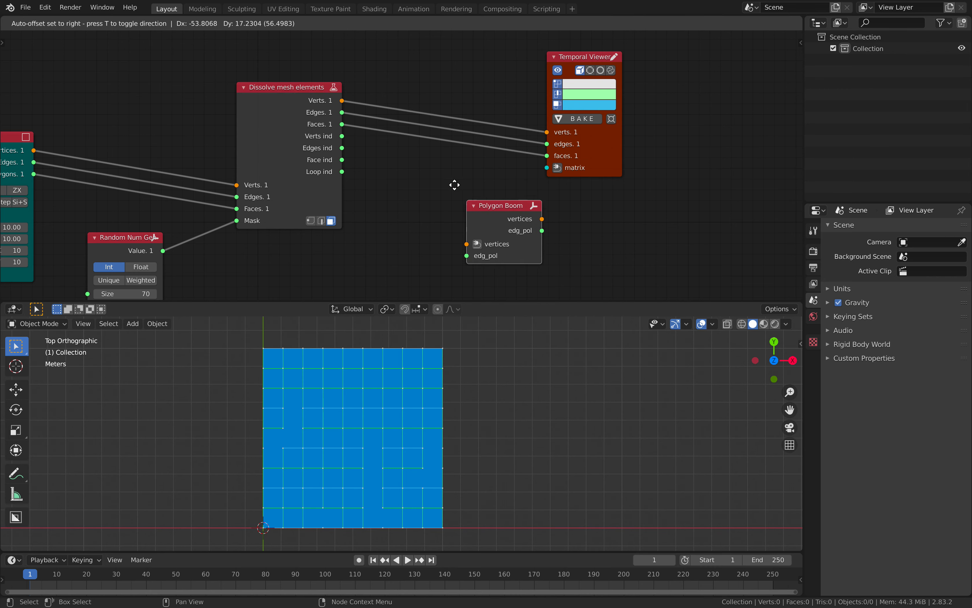
click(409, 146)
Connect the Dissolve mesh elements node's Verts and Faces outputs to Polygon Boom's vertices and edg_pol inputs
click(288, 100)
shift+click(453, 178)
key(f)
click(426, 149)
click(454, 166)
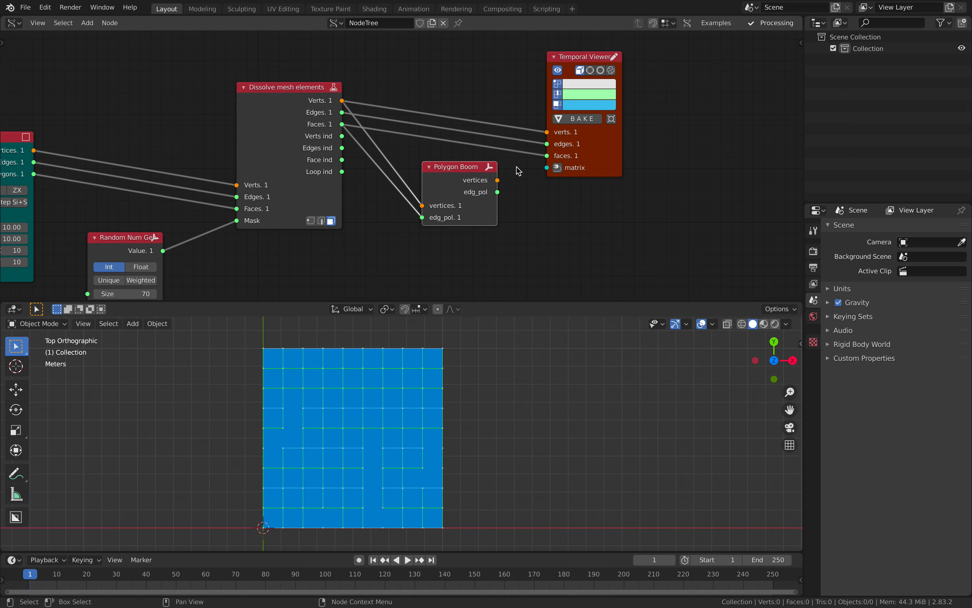
Connect Polygon Boom's outputs to the Temporal Viewer's verts and faces in place of the direct links, and line up both nodes
shift+click(564, 129)
key(shift+f)
click(512, 127)
drag(547, 144, 447, 112)
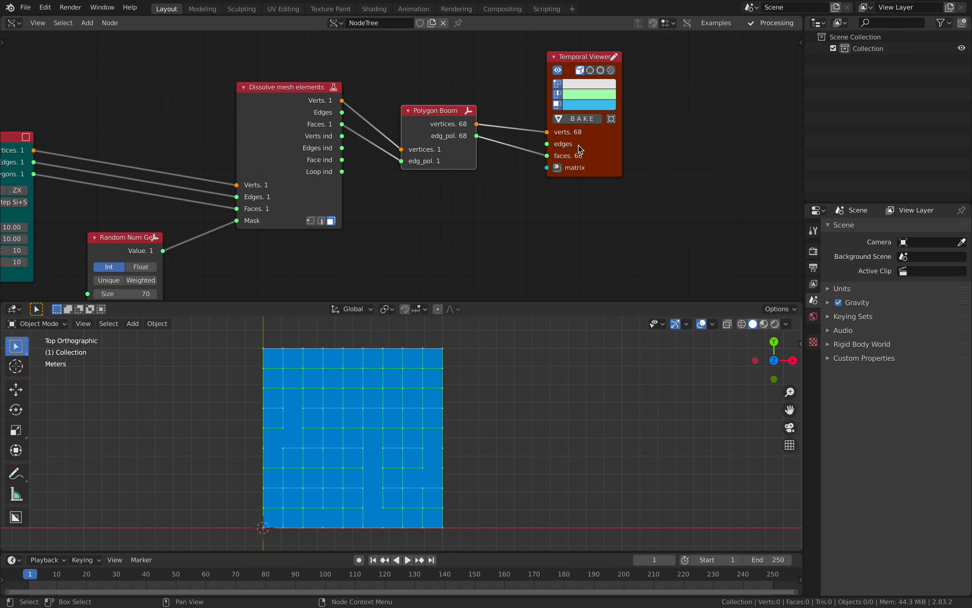
drag(576, 149, 535, 151)
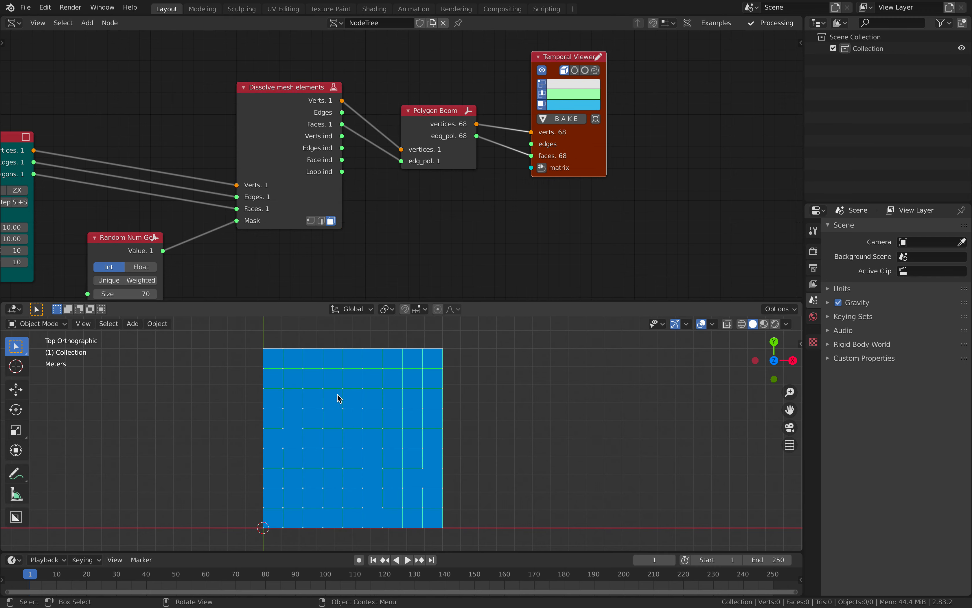
Delete the Temporal Viewer and add a BMesh viewer node (BV Alpha) beside Polygon Boom
key(x)
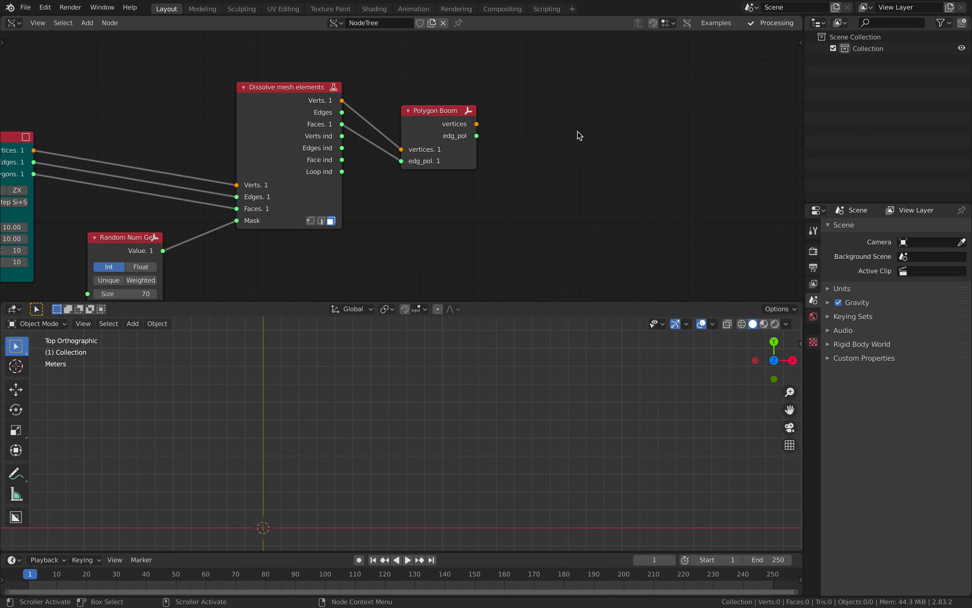
key(alt+space)
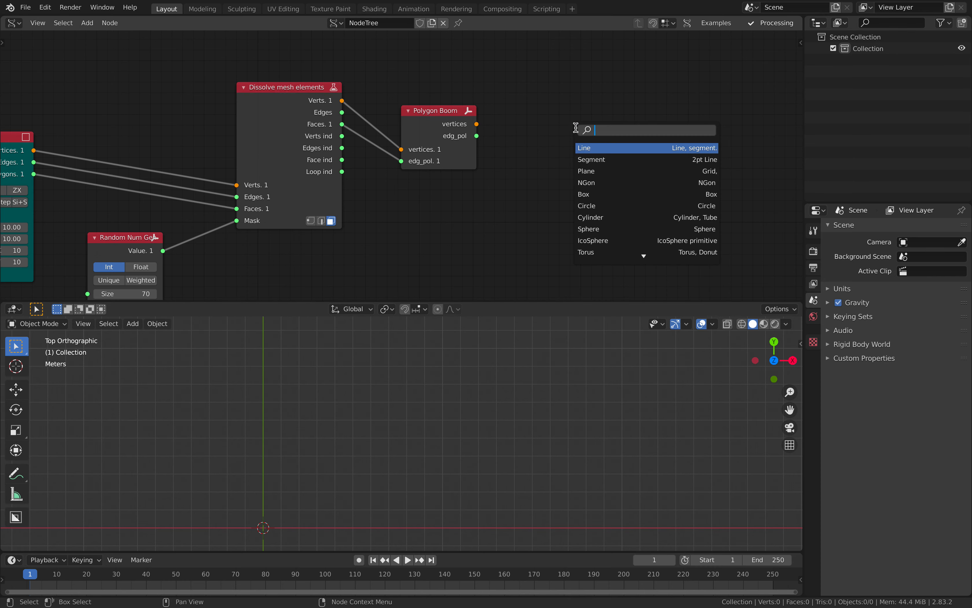
text(bme)
key(Return)
click(558, 97)
Connect Polygon Boom's vertices and edg_pol outputs to BV Alpha's vertices and faces, and place BV Alpha next to it
click(427, 118)
shift+click(577, 105)
key(f)
key(f)
key(f)
drag(581, 105, 551, 85)
click(522, 199)
drag(524, 197, 563, 201)
drag(570, 203, 576, 175)
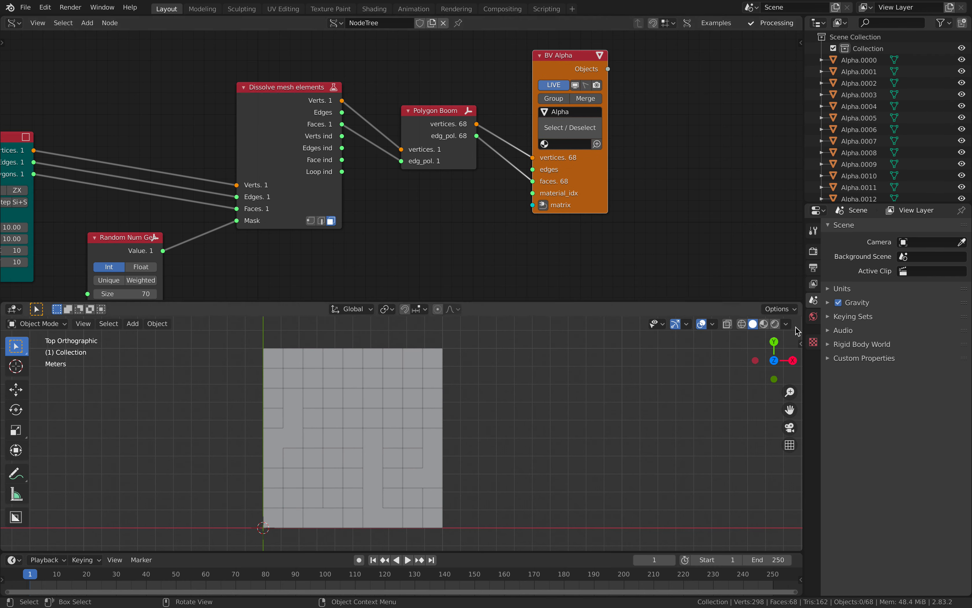
Set the viewport shading to show each object in a random colour, and save the file
click(786, 324)
click(777, 161)
shift+middle_drag(542, 351, 565, 346)
key(ctrl+s)
Move the L-shaped pink piece and the stepped purple piece out of the grid, one to each side
click(397, 474)
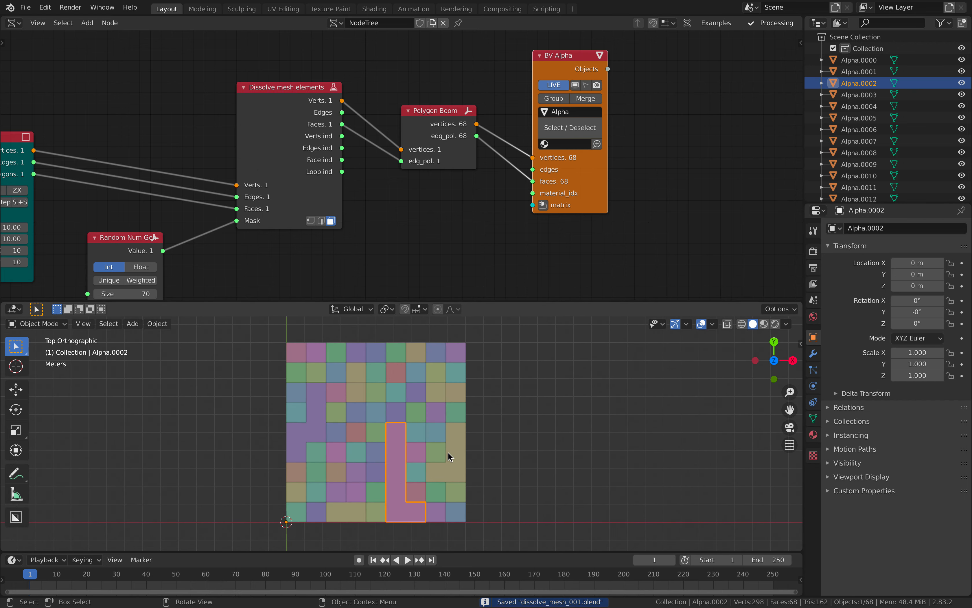
key(g)
click(619, 413)
click(321, 421)
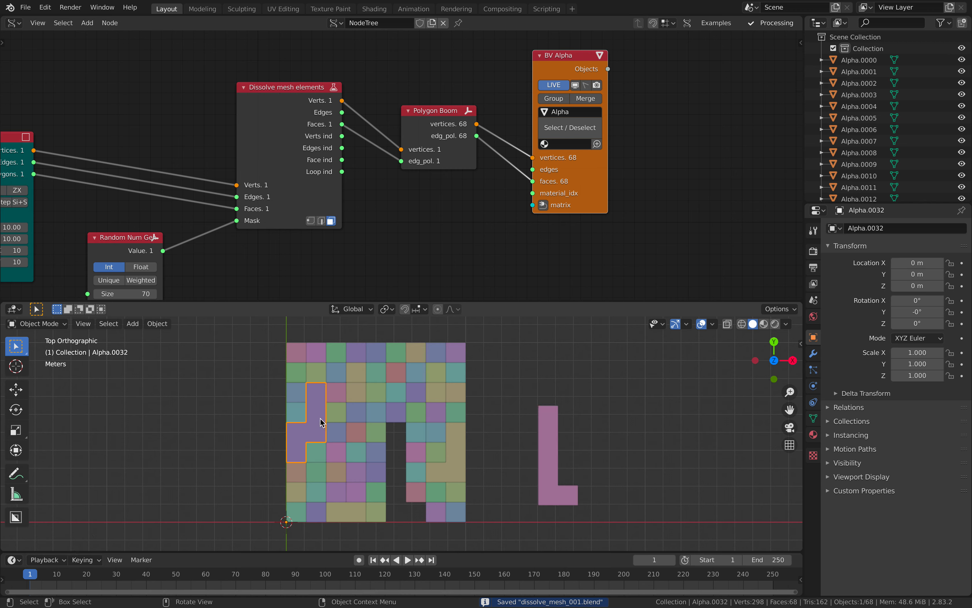
key(g)
click(211, 428)
Move the J-shaped tan piece out past the pink one to about X 9.48 m, Y 2.32 m, and save the file
click(461, 454)
key(g)
click(502, 405)
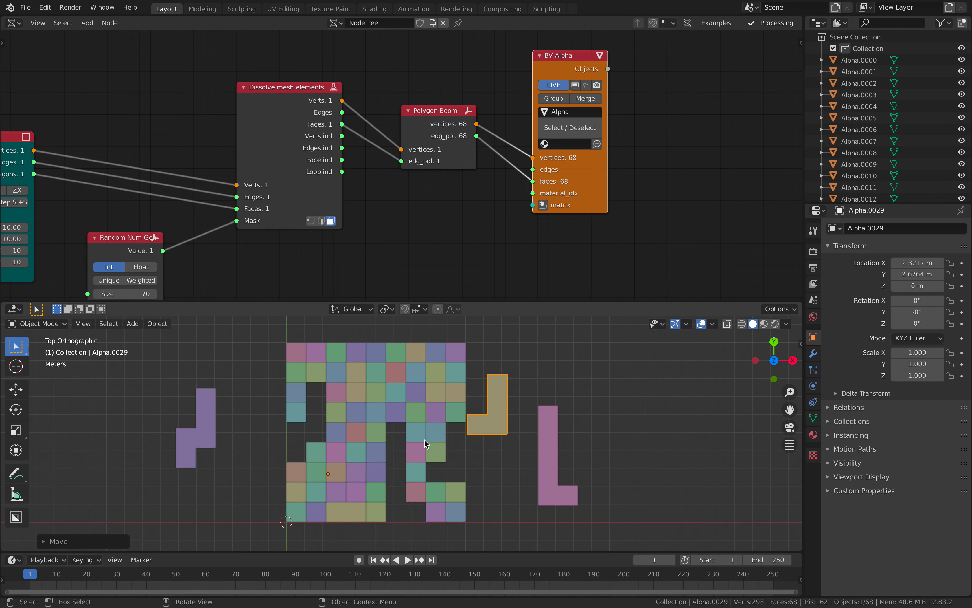
key(g)
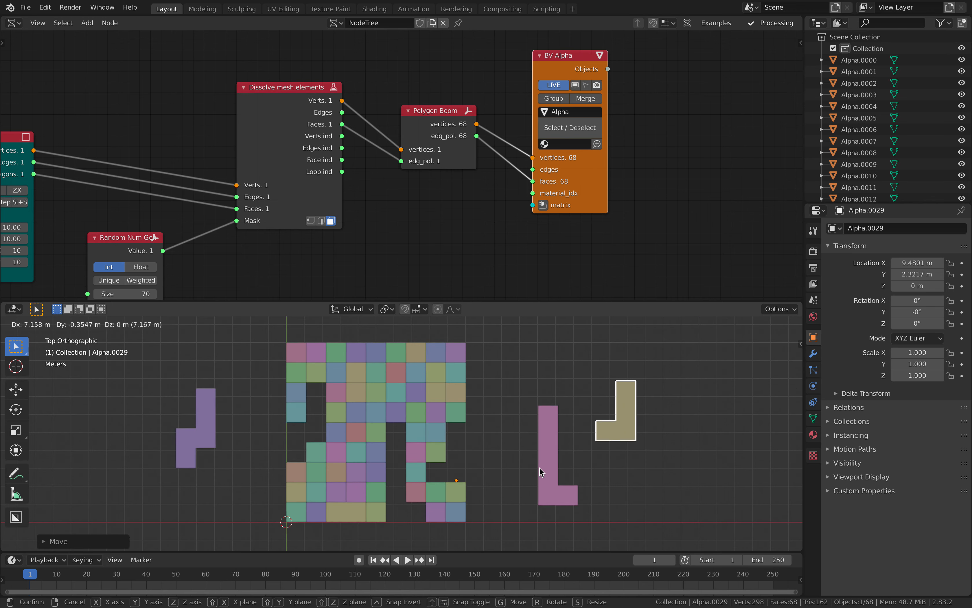
click(555, 469)
click(494, 400)
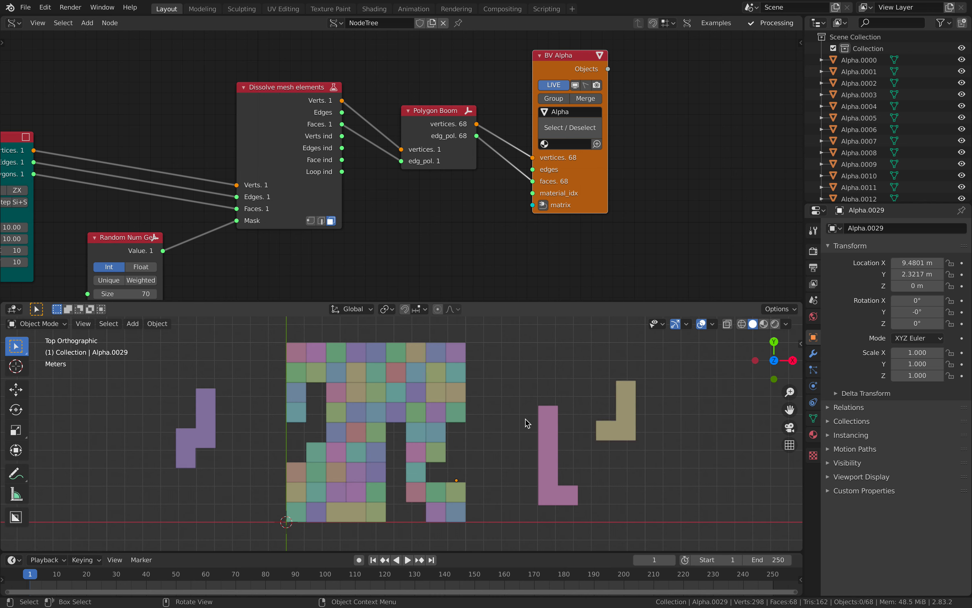
key(ctrl+s)
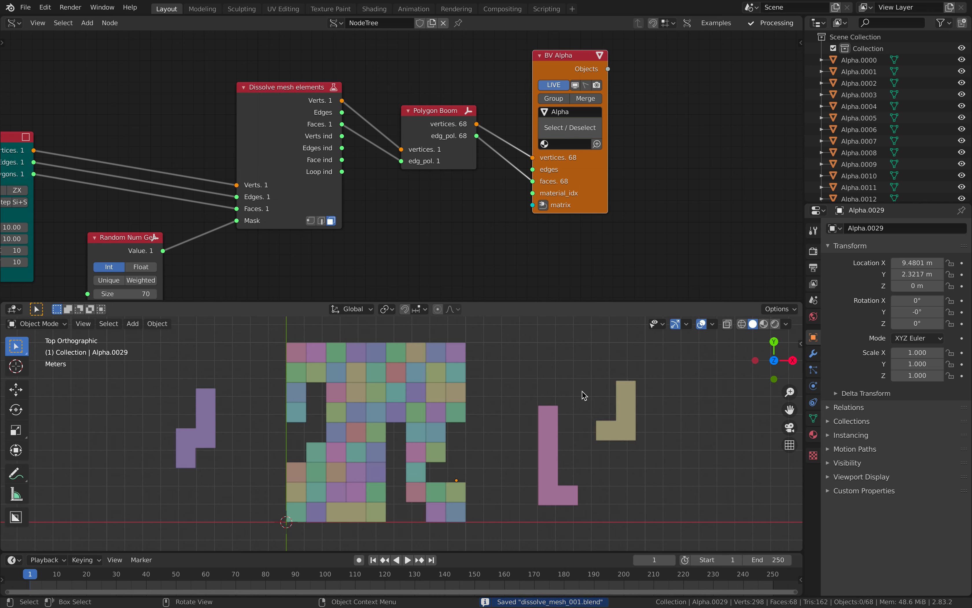
Try other Size and Seed values on the Random Num Gen node, ending with Size 50 and Seed 324
scroll(425, 221, down, 2)
middle_drag(376, 234, 410, 188)
scroll(386, 192, up, 1)
mouse_move(200, 262)
mouse_down()
mouse_move(237, 261)
mouse_move(187, 250)
mouse_up()
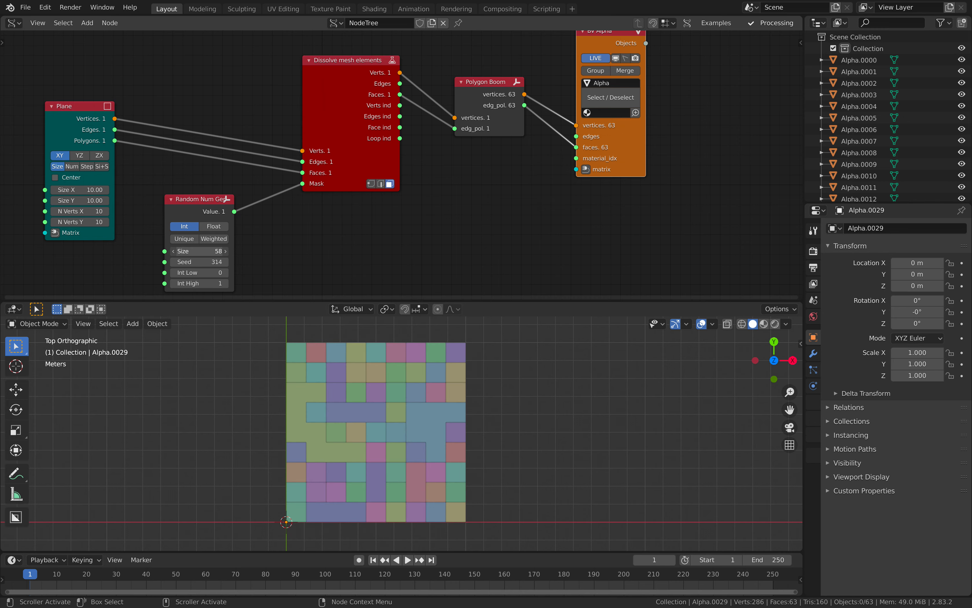
drag(230, 200, 253, 189)
scroll(259, 203, up, 1)
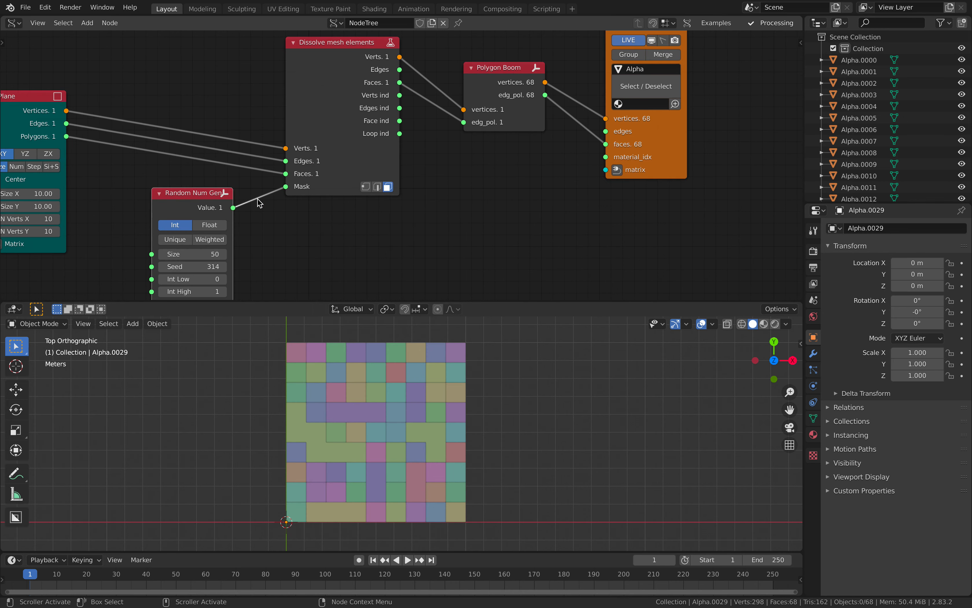
middle_drag(300, 193, 347, 175)
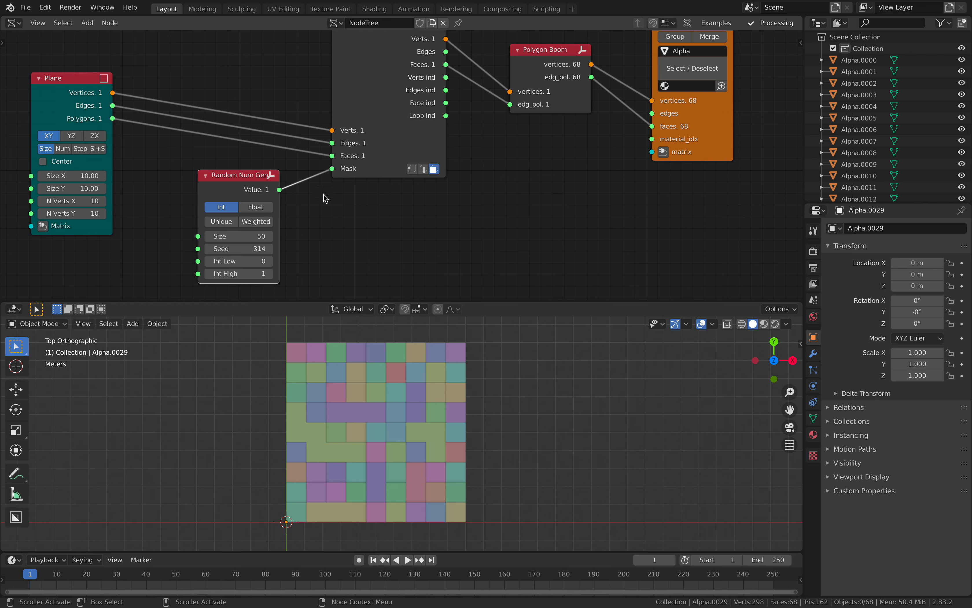
drag(261, 248, 269, 249)
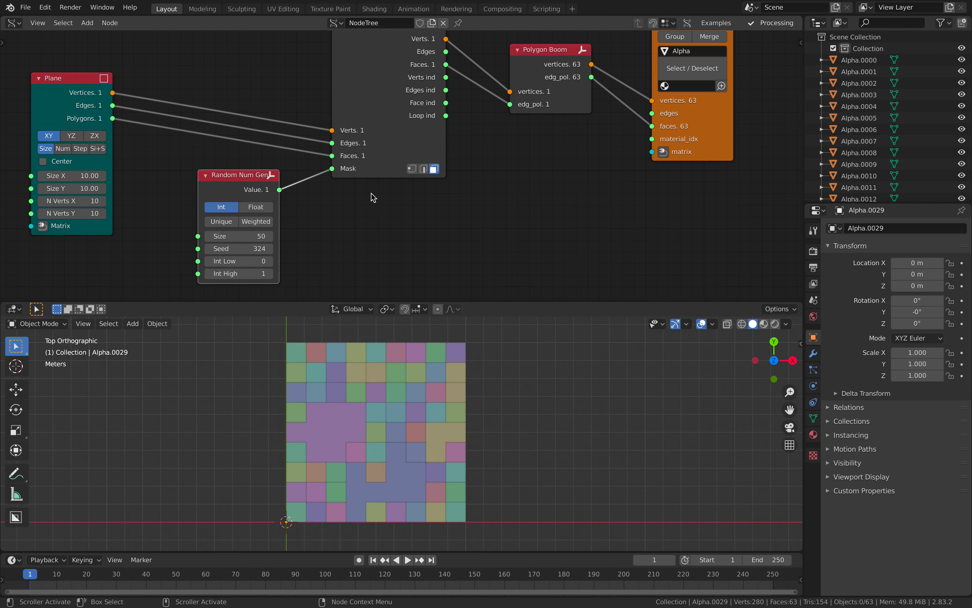
Switch the Dissolve mesh elements node's mask to edges and set the Random Num Gen's Size to 92 and Seed to 400
click(424, 169)
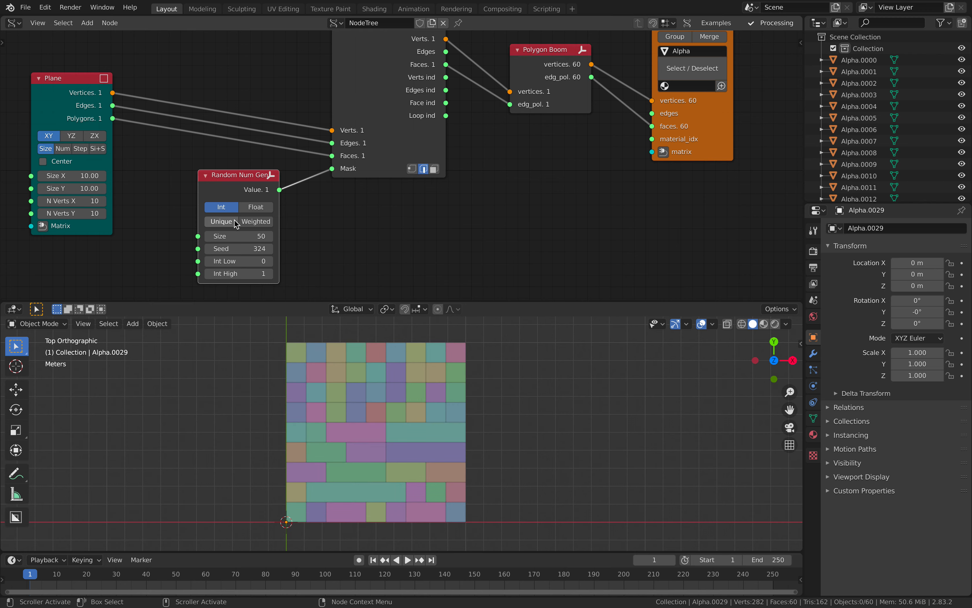
mouse_move(261, 248)
mouse_down()
mouse_move(244, 236)
mouse_move(259, 236)
mouse_up()
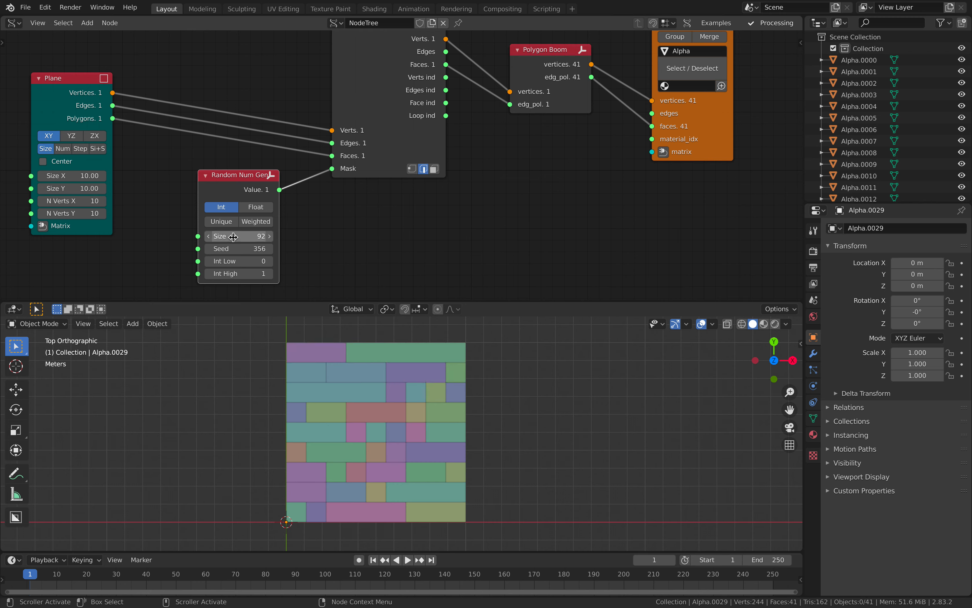
drag(249, 248, 267, 248)
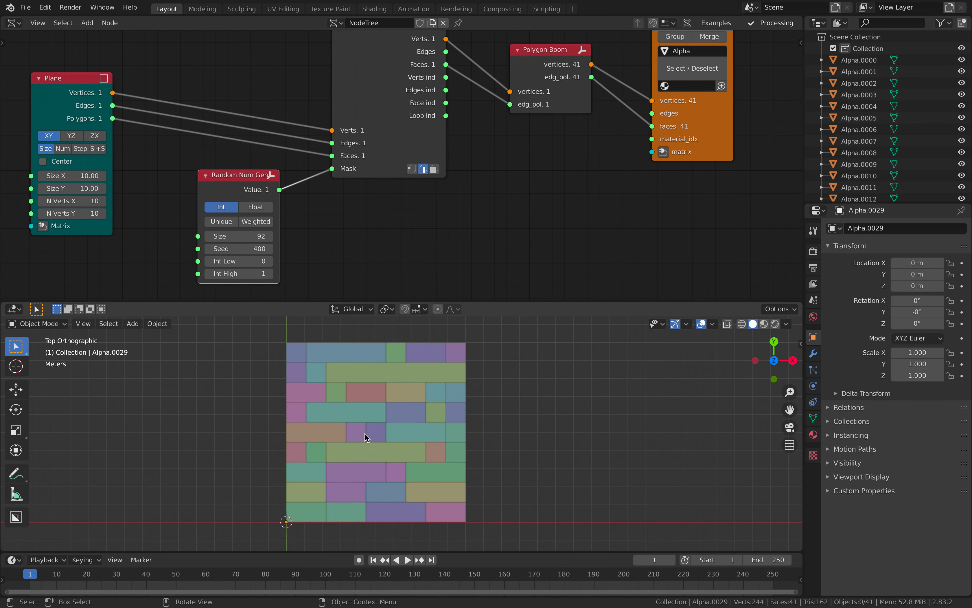
Select individual pieces of the grid to check that they are separate, and save the file
click(406, 398)
click(456, 391)
click(517, 389)
key(ctrl+s)
Move BV Alpha farther away and shift Polygon Boom down to make room for another node
middle_drag(490, 247, 310, 272)
click(523, 186)
drag(524, 183, 615, 178)
drag(376, 92, 366, 114)
Add an Inset Special node below Polygon Boom and rearrange the Polygon Boom and Dissolve mesh elements nodes around it
key(alt+space)
text(inset)
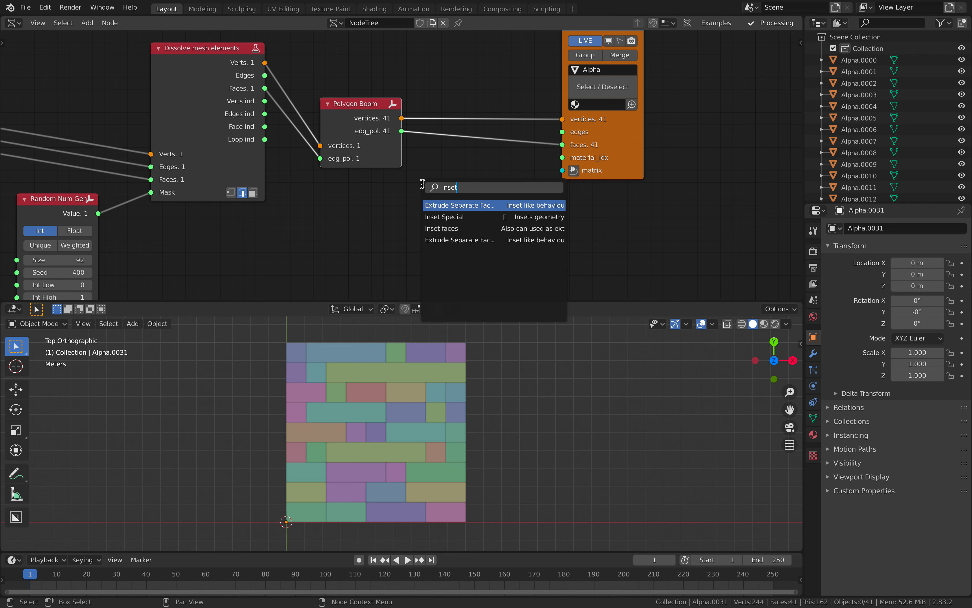
key(Down)
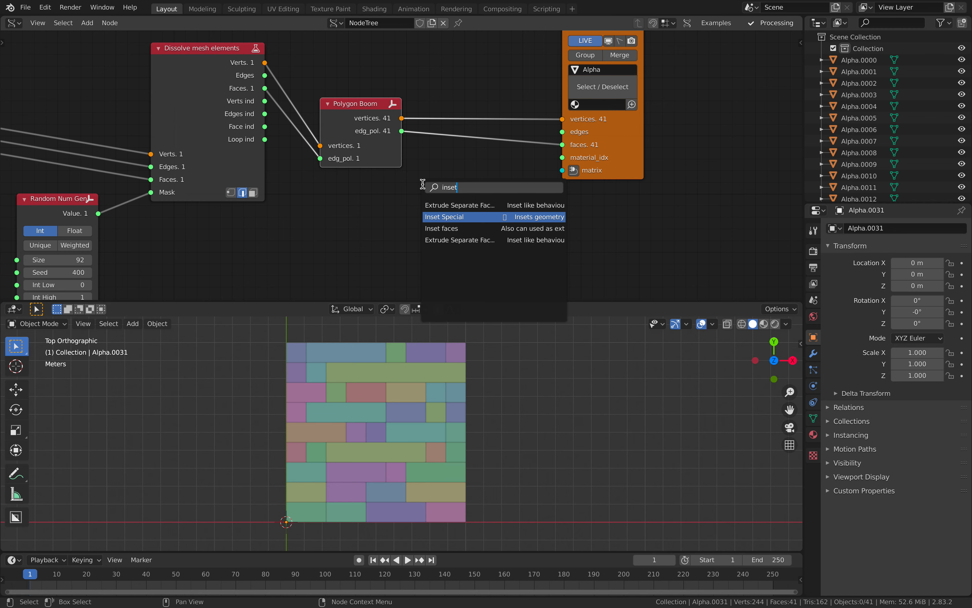
key(Return)
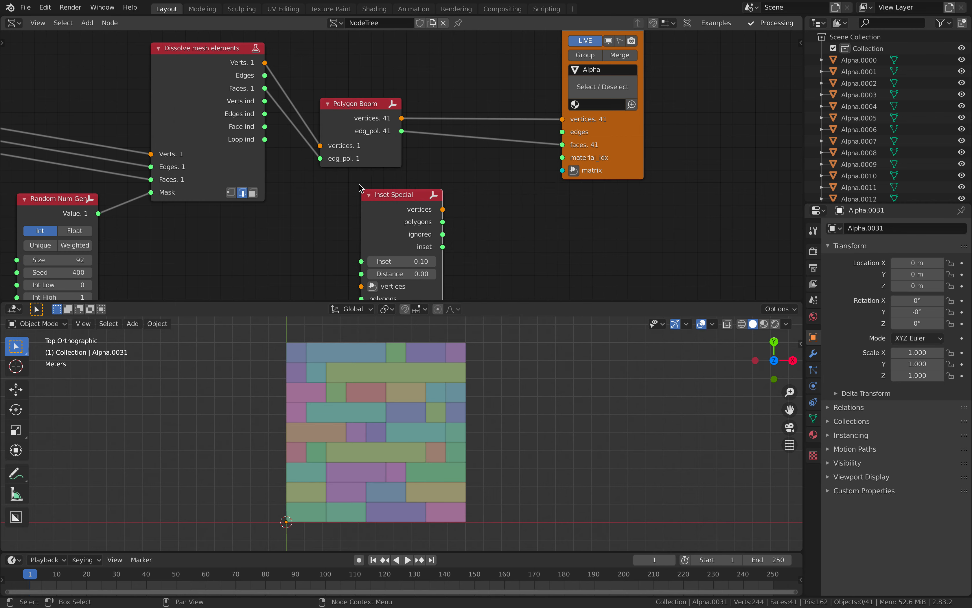
click(389, 120)
middle_drag(379, 136, 376, 194)
drag(211, 116, 221, 137)
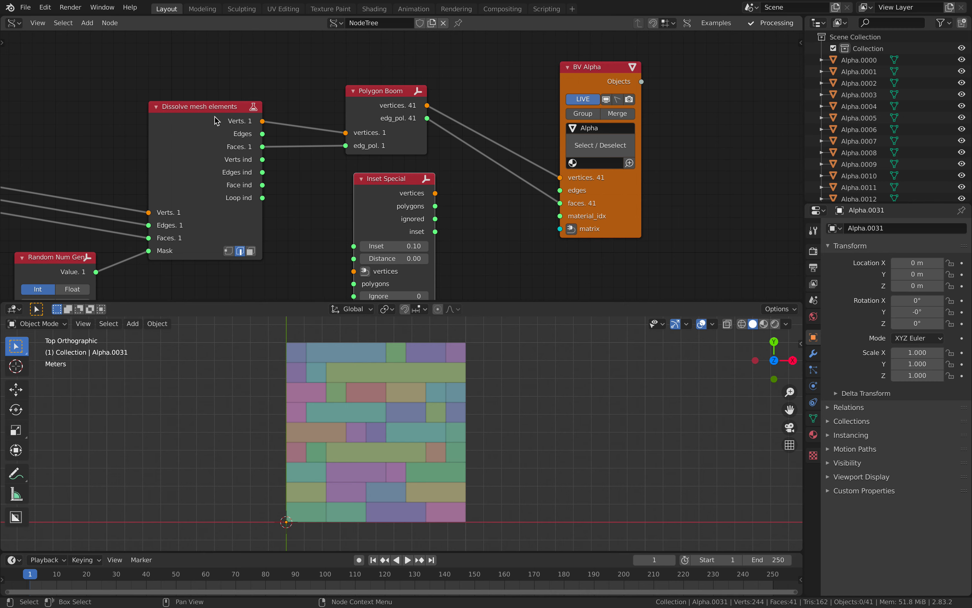
Connect Dissolve's Verts and Faces to Inset Special, and its vertices and polygons outputs to BV Alpha in place of Polygon Boom
click(412, 193)
shift+click(607, 188)
key(shift+f)
click(513, 125)
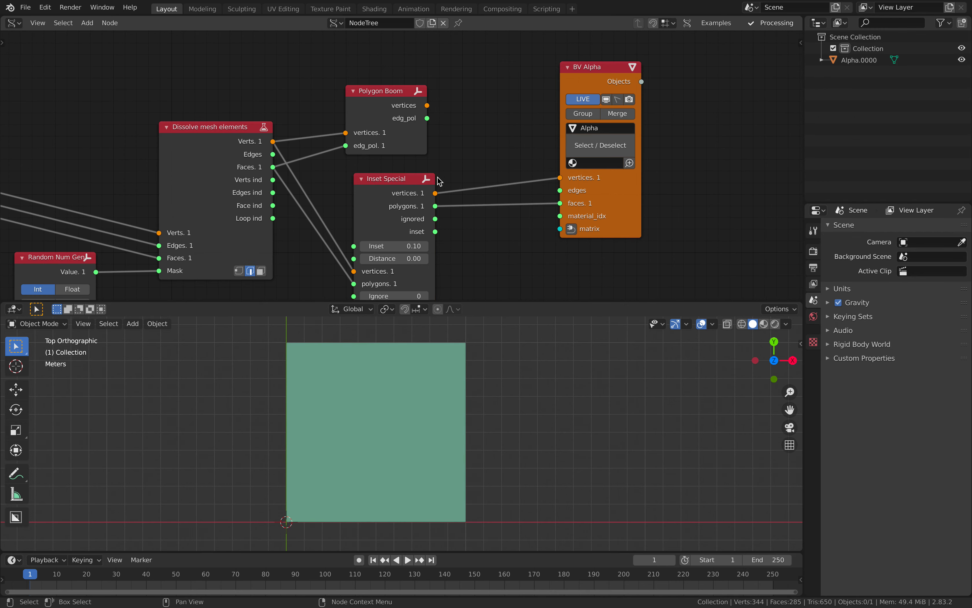
drag(414, 179, 410, 172)
Set Make Inner to 0 on the Inset Special node
middle_drag(422, 239, 427, 188)
scroll(427, 188, up, 2)
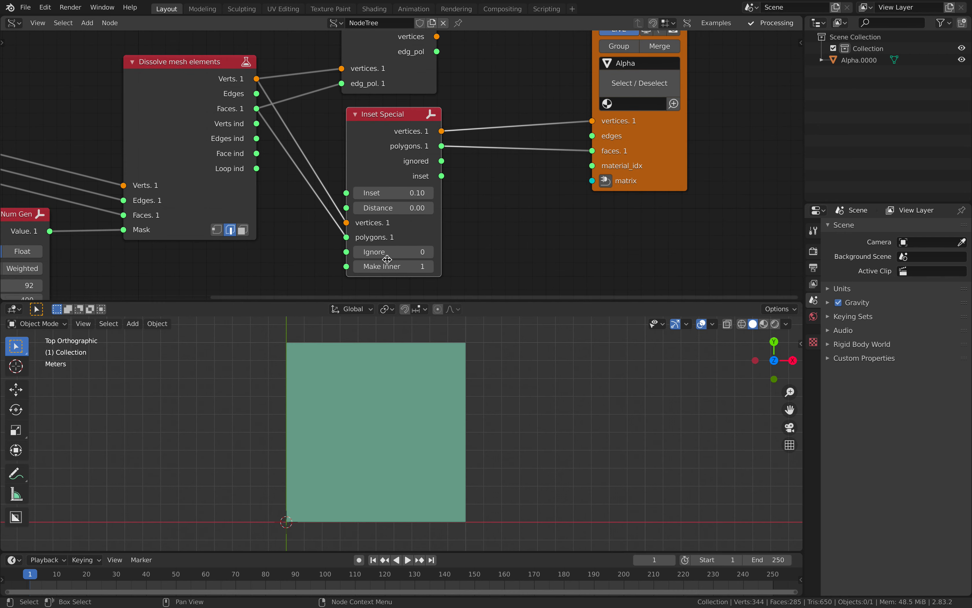
middle_drag(387, 259, 378, 231)
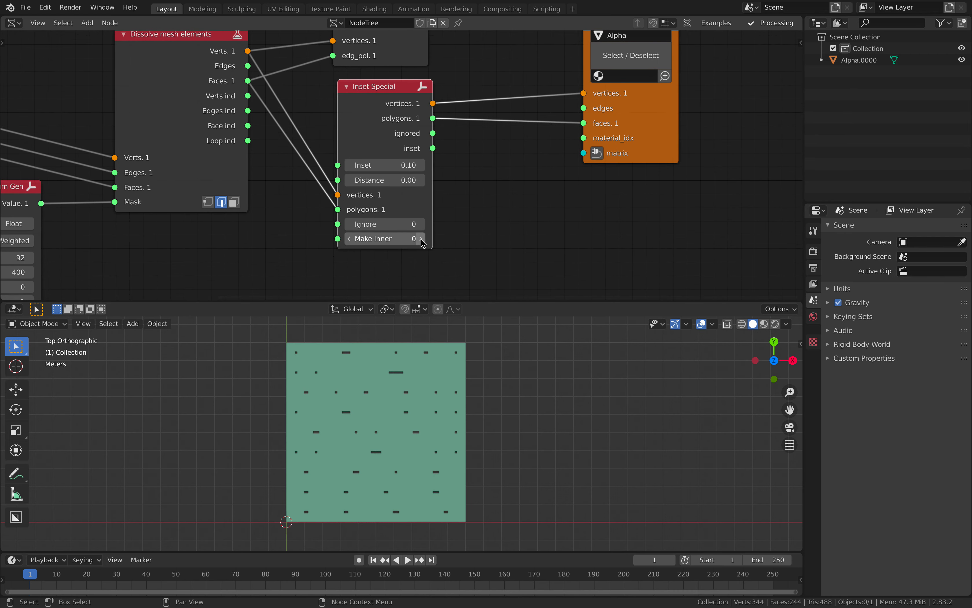
drag(378, 239, 358, 239)
Adjust the Distance value on the Inset Special node while viewing the mesh in perspective
shift+drag(380, 180, 490, 180)
middle_drag(506, 486, 486, 408)
drag(382, 180, 416, 179)
text(08)
key(Return)
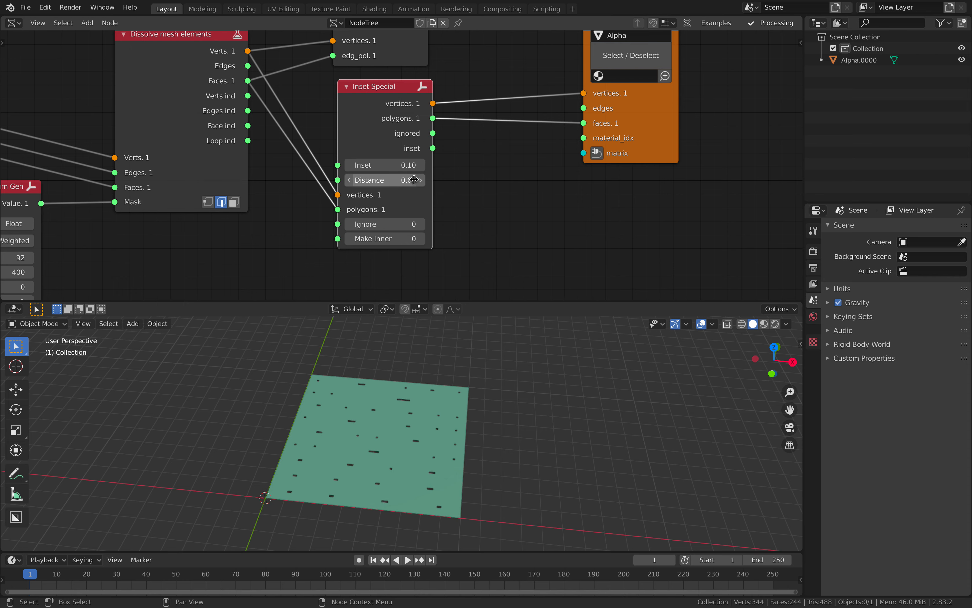
Set the Inset value on the Inset Special node to 0.71 and save the file
drag(414, 165, 441, 165)
middle_drag(488, 422, 496, 463)
key(ctrl+s)
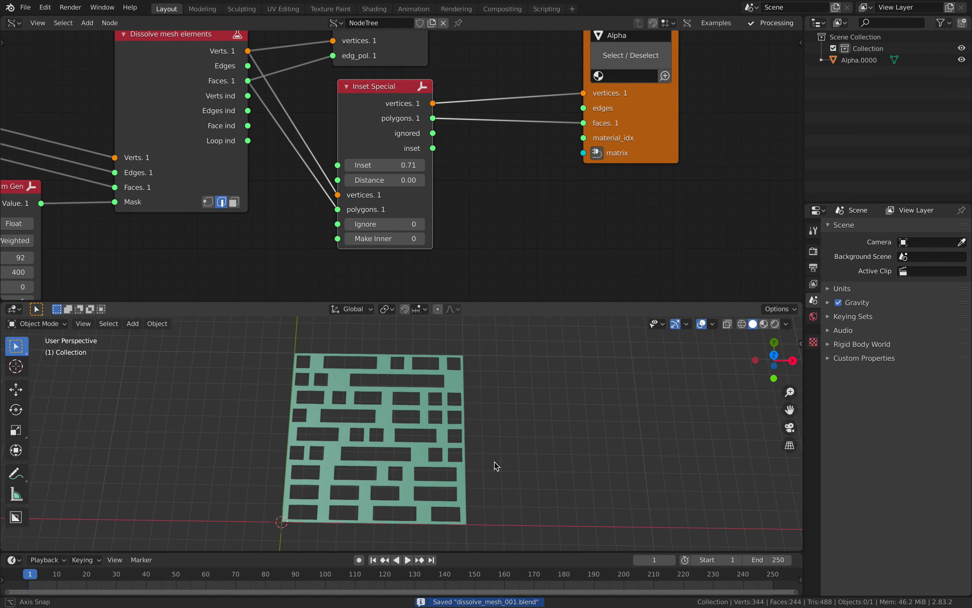
middle_drag(361, 448, 339, 443)
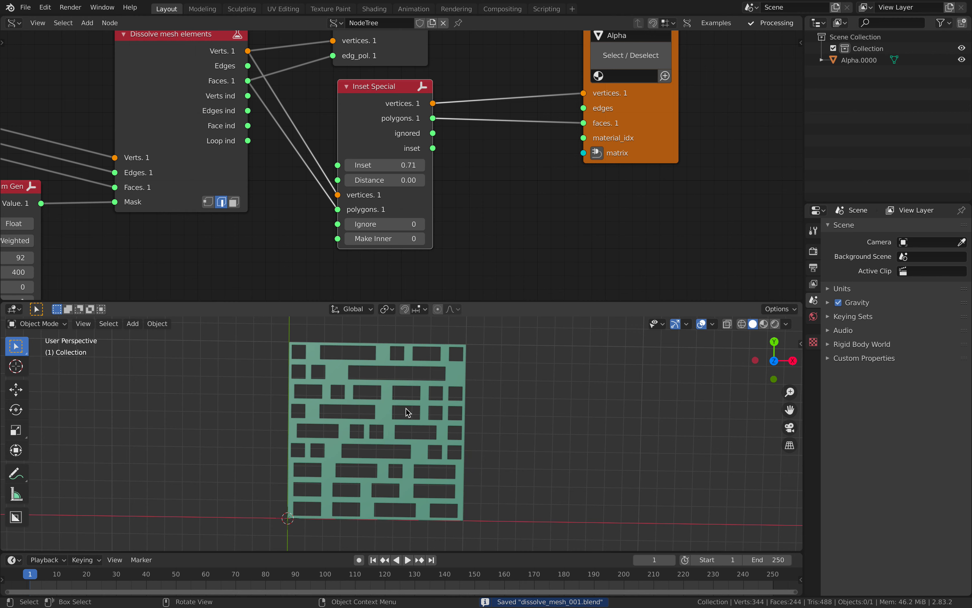
Try the inset and ignored outputs of Inset Special as the faces of BV Alpha, with Ignore set to 1
middle_drag(481, 211, 462, 232)
click(487, 208)
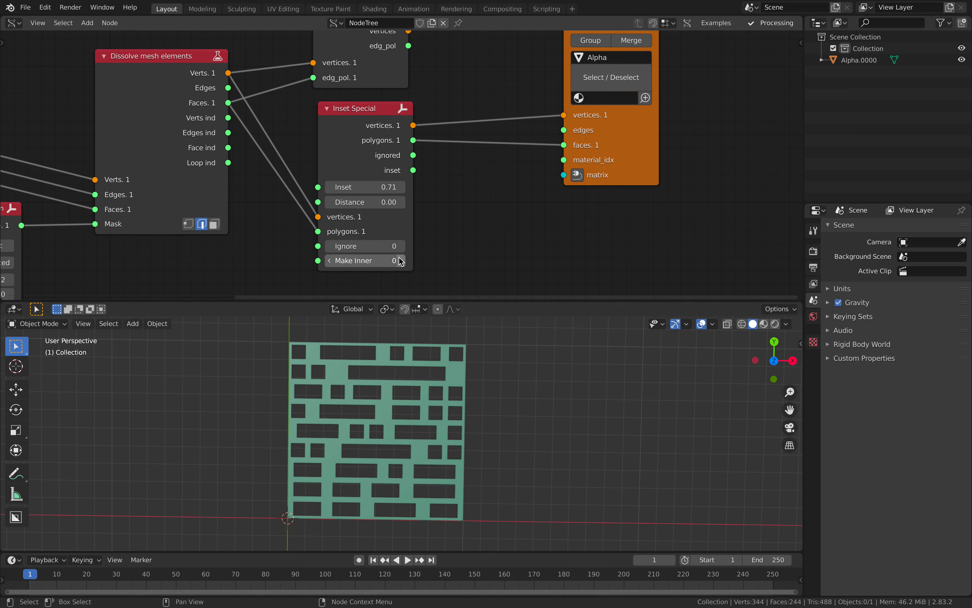
drag(549, 151, 548, 151)
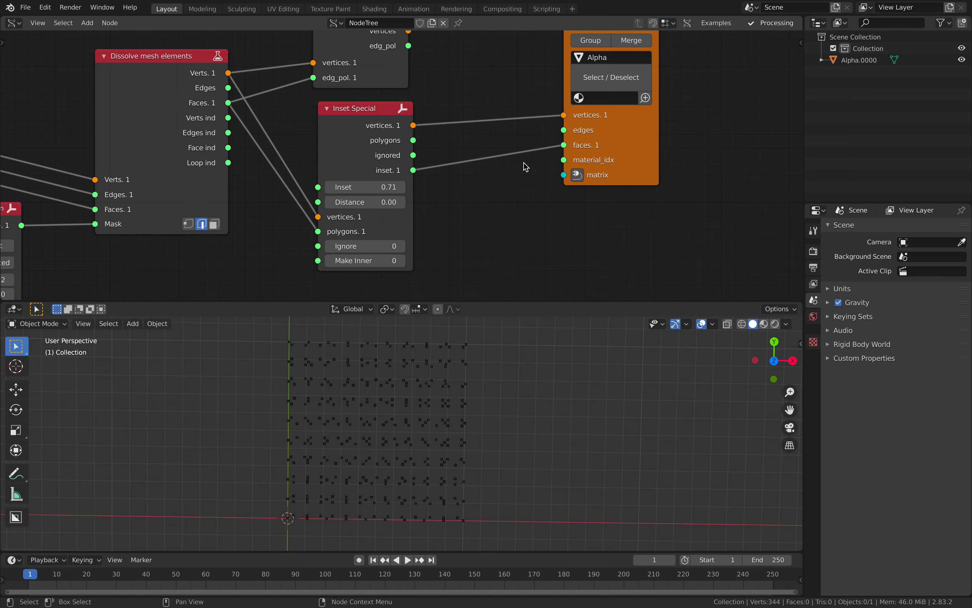
drag(413, 155, 545, 152)
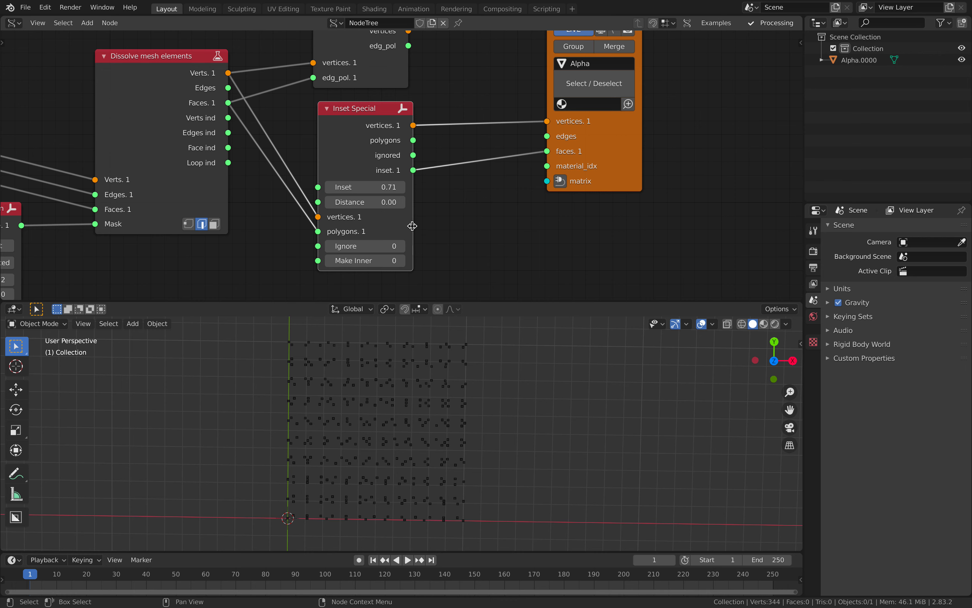
drag(416, 155, 547, 152)
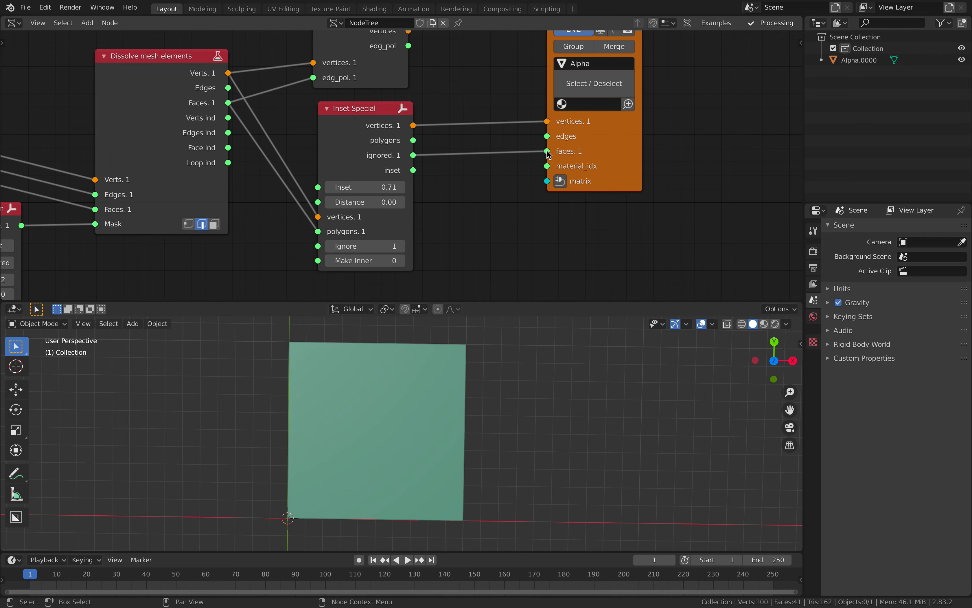
Set Inset to 0.63, Ignore to 0 and Make Inner to 1 on Inset Special, feed its inset output to Alpha's faces, and save
click(404, 382)
middle_drag(403, 381, 414, 361)
click(401, 261)
drag(550, 151, 551, 152)
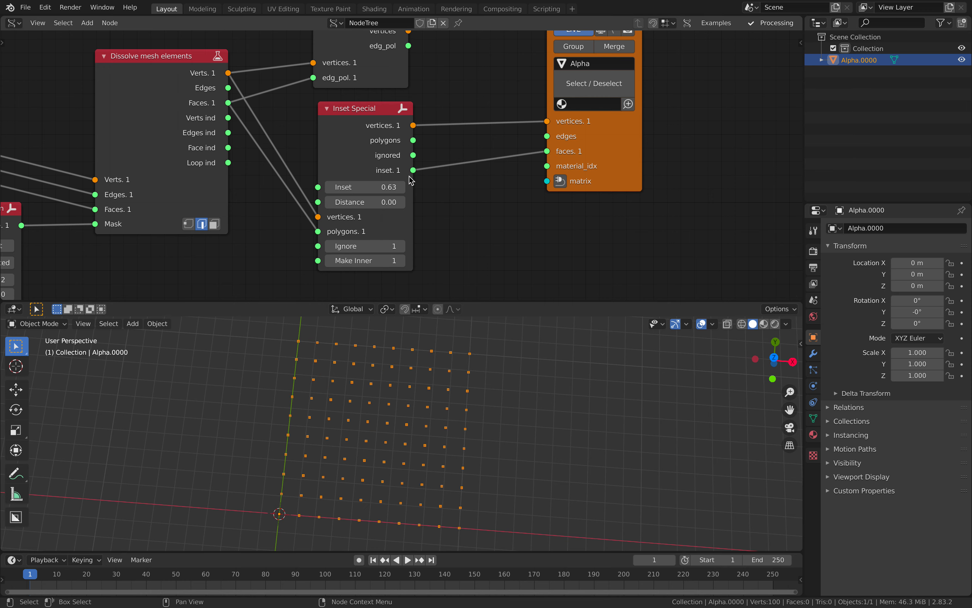
click(401, 261)
click(333, 246)
middle_drag(487, 371, 500, 374)
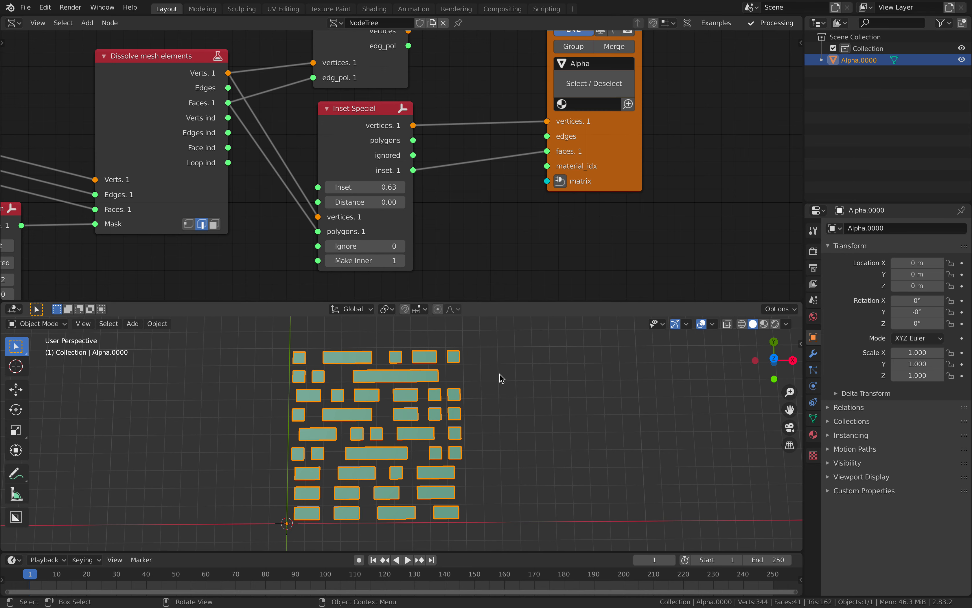
click(500, 374)
key(ctrl+s)
Reposition the Inset Special and BV Alpha nodes and save the file
drag(387, 152, 401, 153)
drag(589, 154, 548, 157)
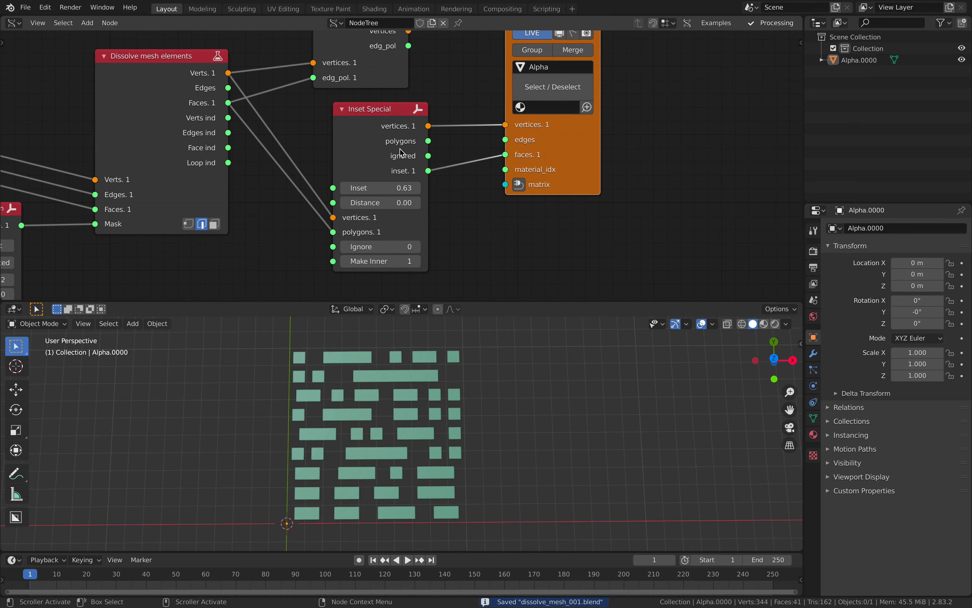
click(409, 387)
middle_drag(621, 148, 581, 174)
middle_drag(502, 382, 534, 365)
key(ctrl+s)
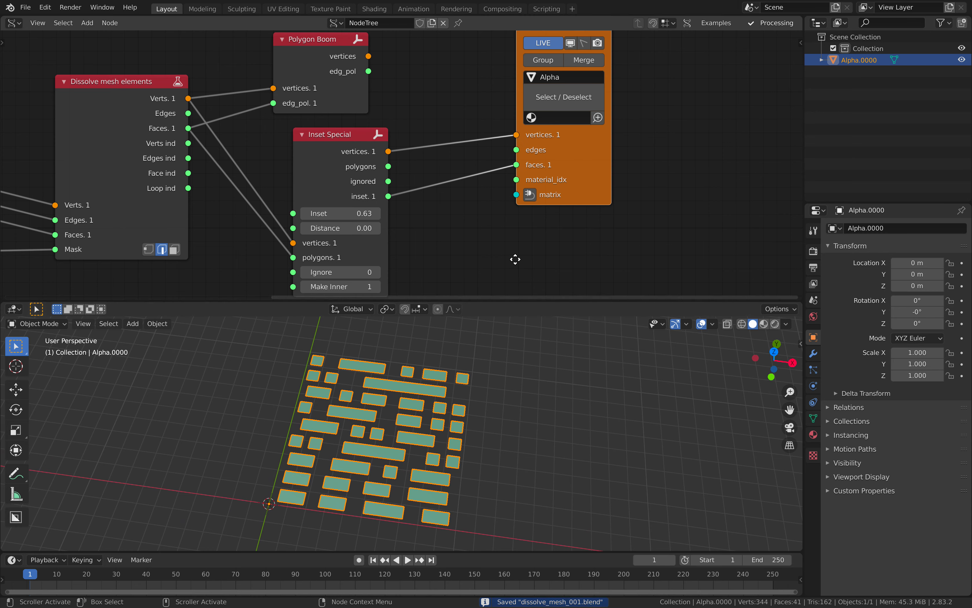
Add a Delete Loose node between Inset Special and BV Alpha
middle_drag(515, 259, 513, 257)
key(shift+a)
click(517, 212)
text(delet)
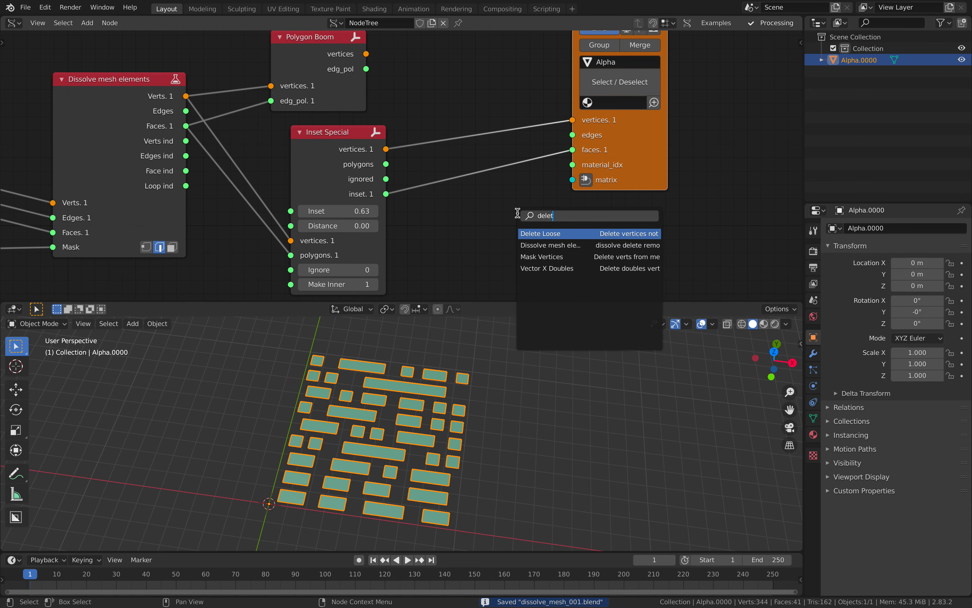
key(Return)
click(517, 213)
Route Inset Special's vertices and inset outputs through Delete Loose into Alpha's vertices and faces, and save the file
click(351, 143)
key(f)
drag(567, 230, 483, 122)
key(shift+f)
drag(572, 136, 610, 147)
drag(500, 134, 512, 160)
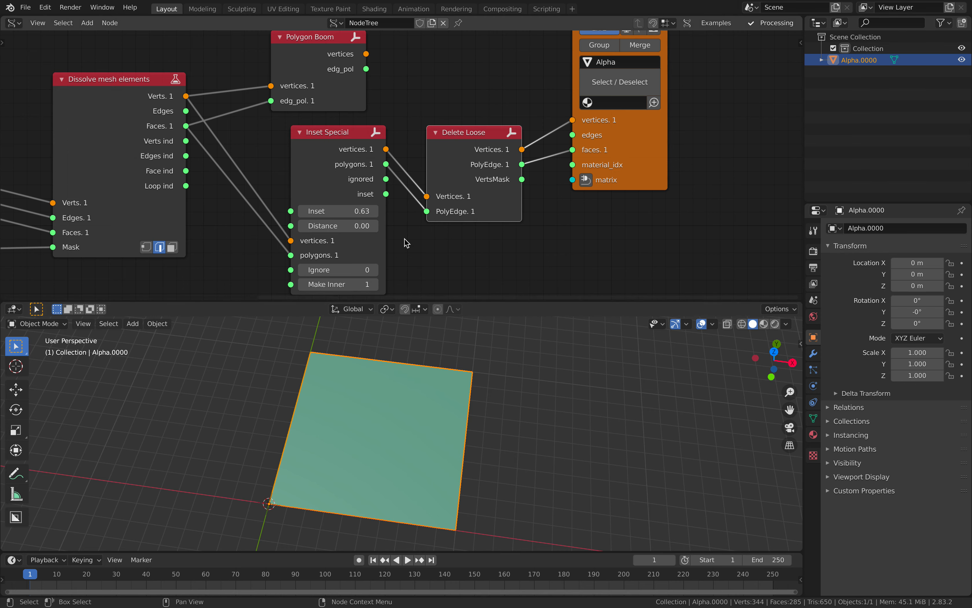
drag(387, 194, 427, 211)
click(482, 353)
key(ctrl+s)
Make room after Delete Loose and insert an Extrude Separate Faces node between it and BV Alpha
middle_drag(625, 144, 535, 142)
drag(536, 142, 620, 130)
drag(398, 129, 389, 139)
key(shift+a)
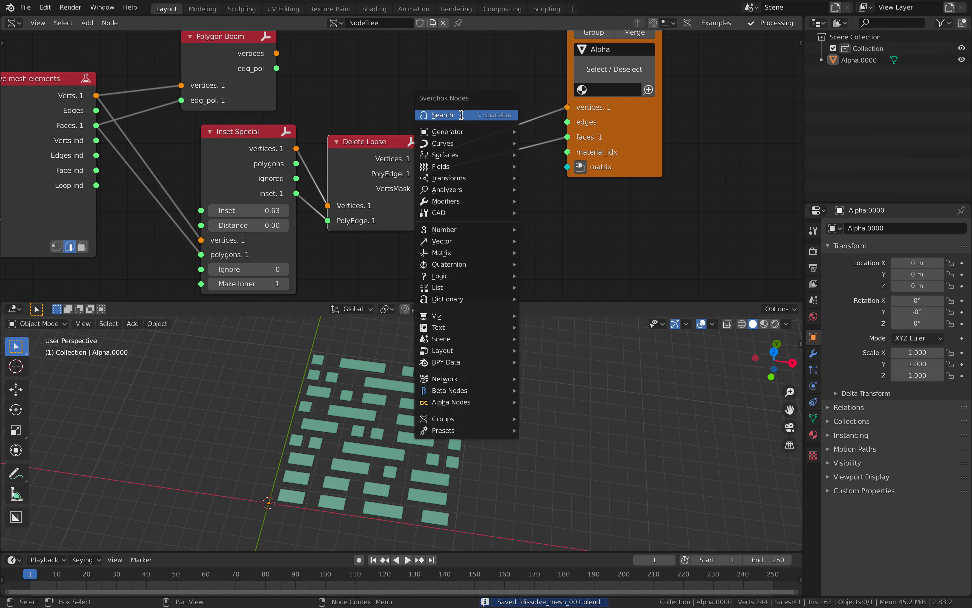
click(462, 115)
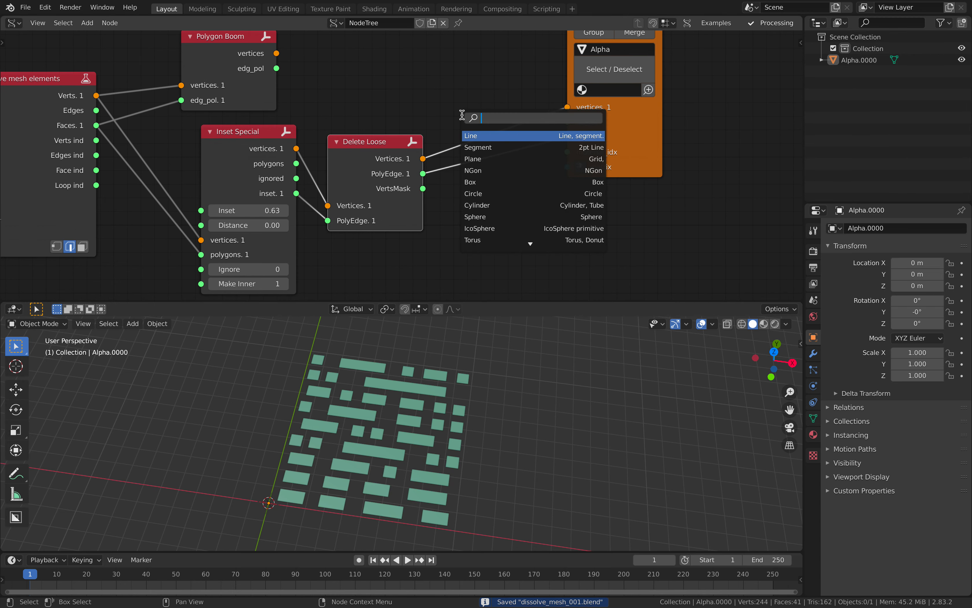
text(extrude sepa)
key(Return)
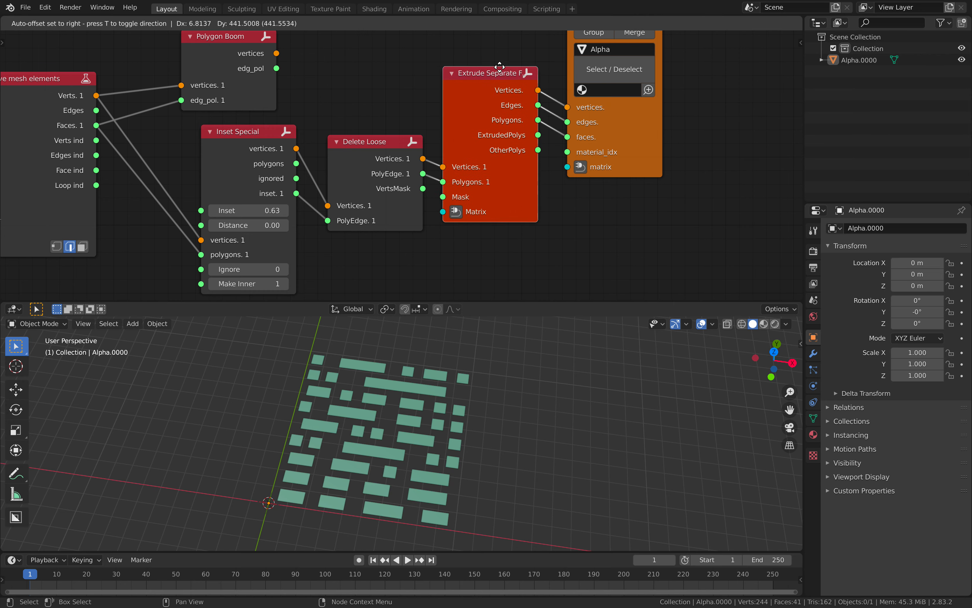
click(511, 56)
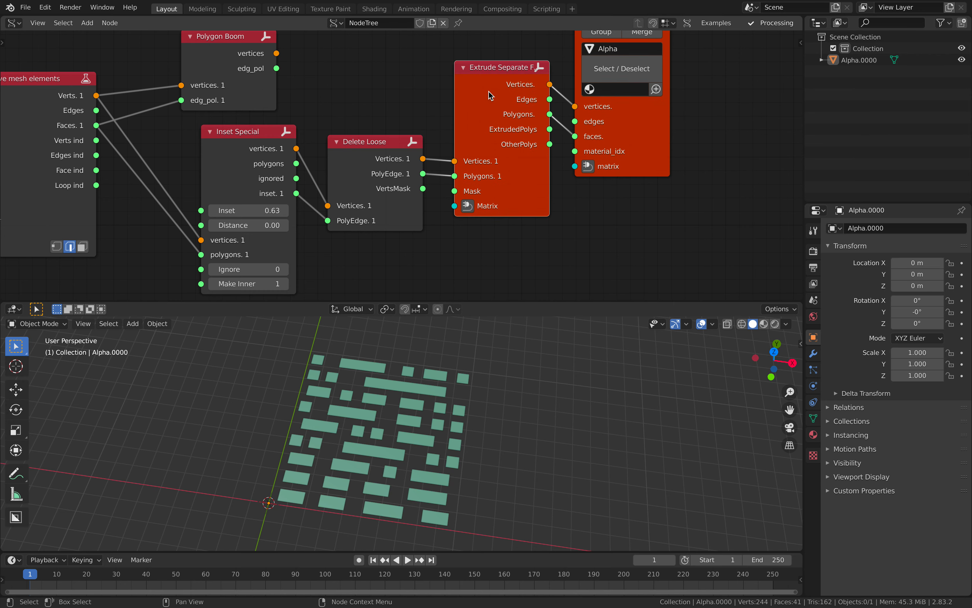
Spread out the Delete Loose, Extrude Separate Faces and BV Alpha nodes and save the file
drag(488, 92, 493, 108)
drag(401, 177, 390, 187)
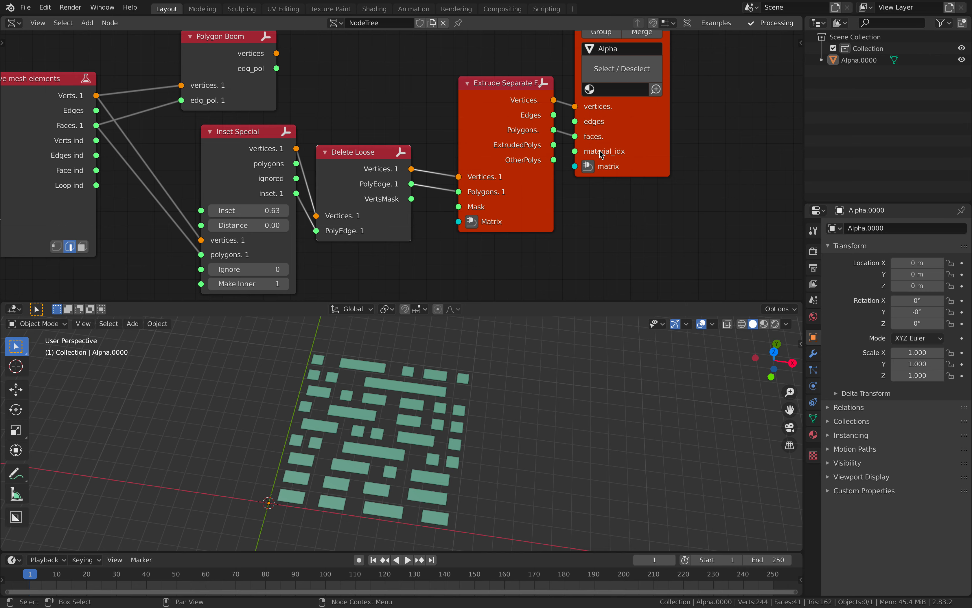
drag(599, 150, 638, 134)
drag(518, 143, 546, 136)
middle_drag(542, 145, 534, 99)
scroll(501, 188, down, 1)
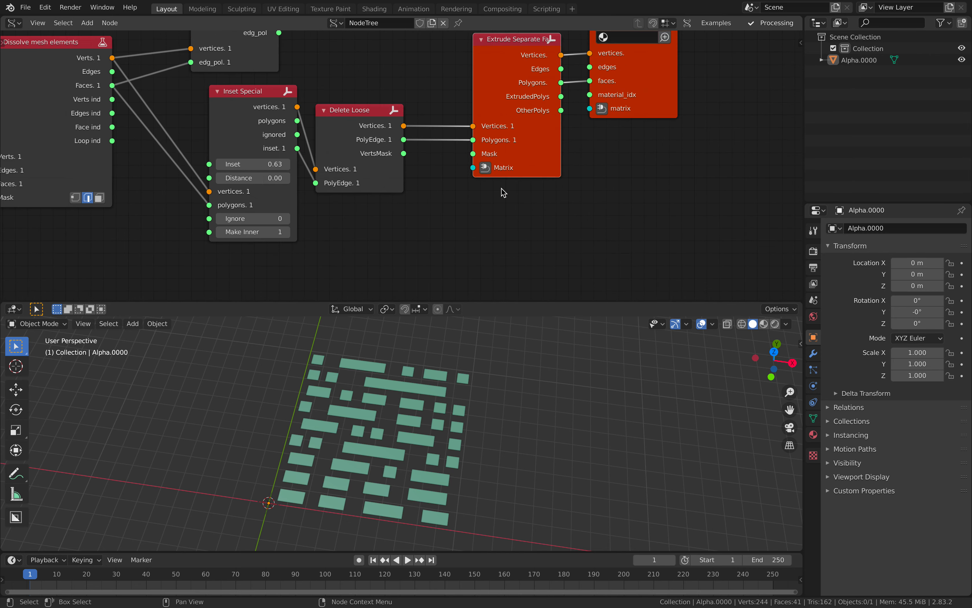
scroll(488, 160, down, 1)
drag(509, 96, 521, 96)
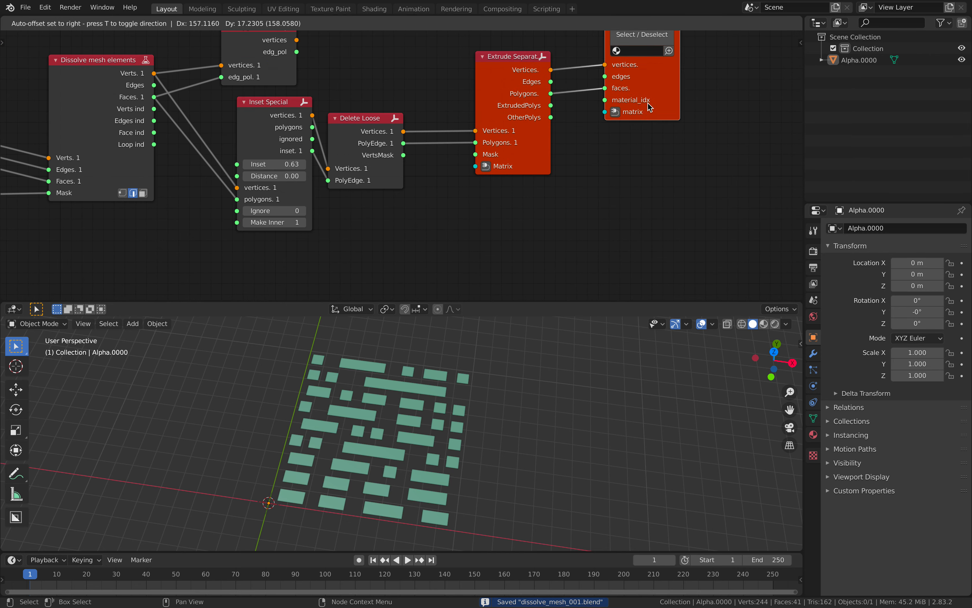
Try a Random Num Gen node with seed 42 on the Extrude Separate Faces Mask input, and delete it
key(shift+a)
text(random num)
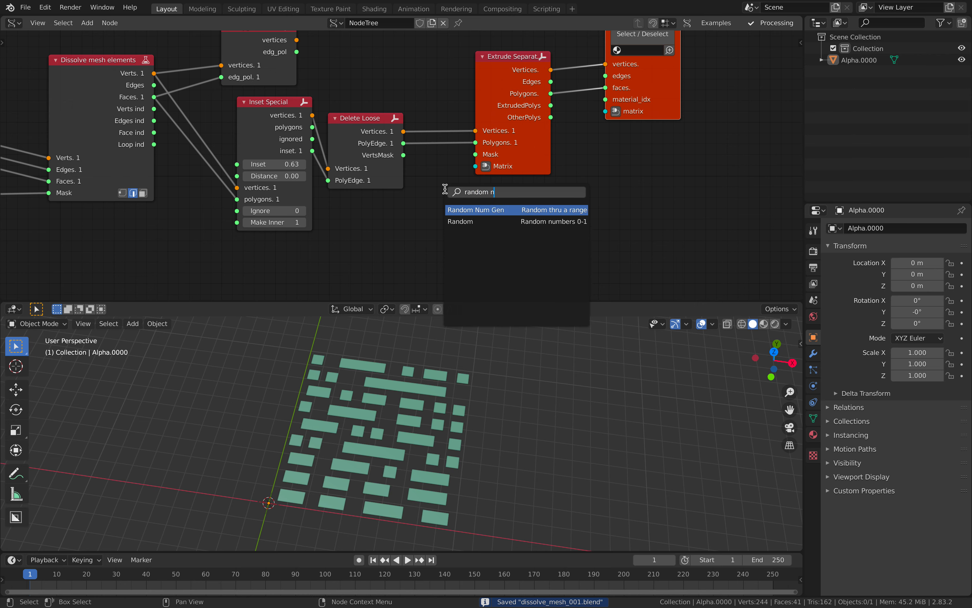
key(Return)
click(542, 155)
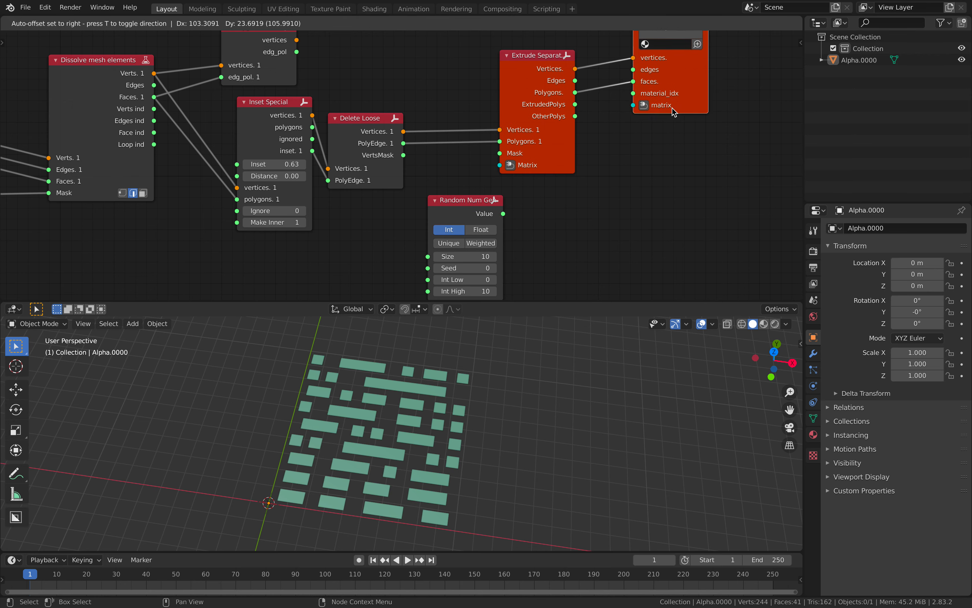
drag(574, 132, 585, 133)
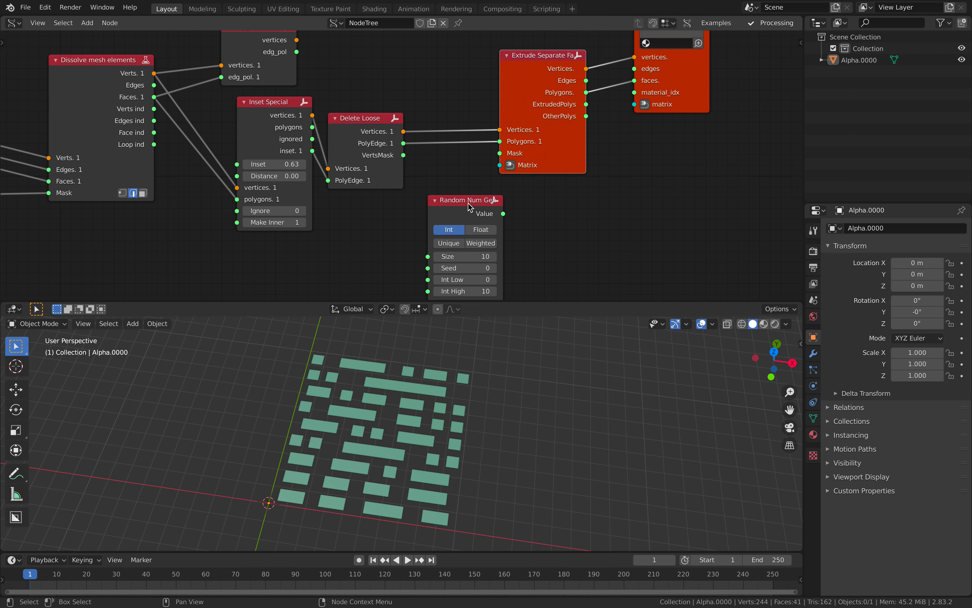
drag(493, 207, 451, 206)
drag(501, 156, 500, 154)
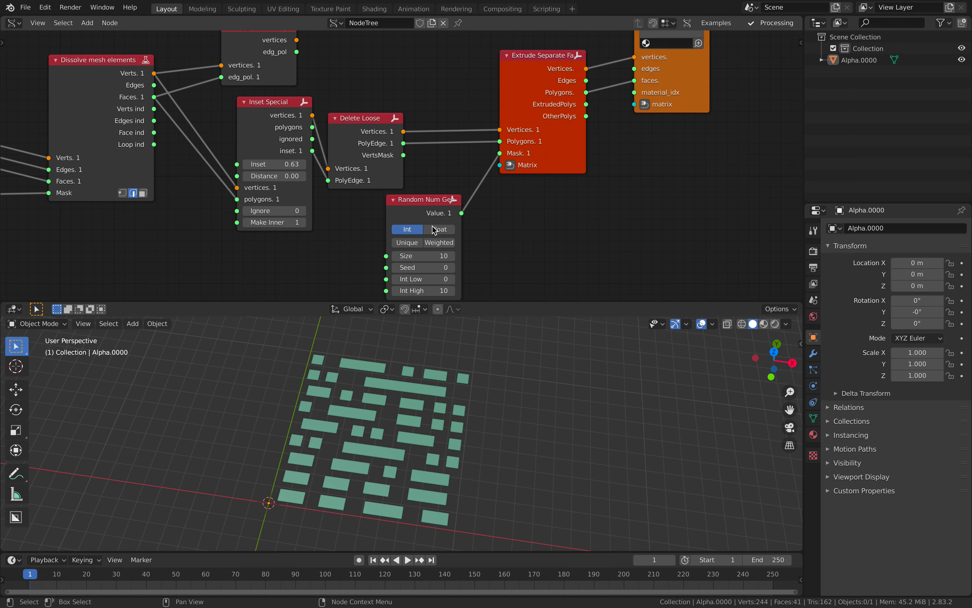
drag(429, 204, 434, 201)
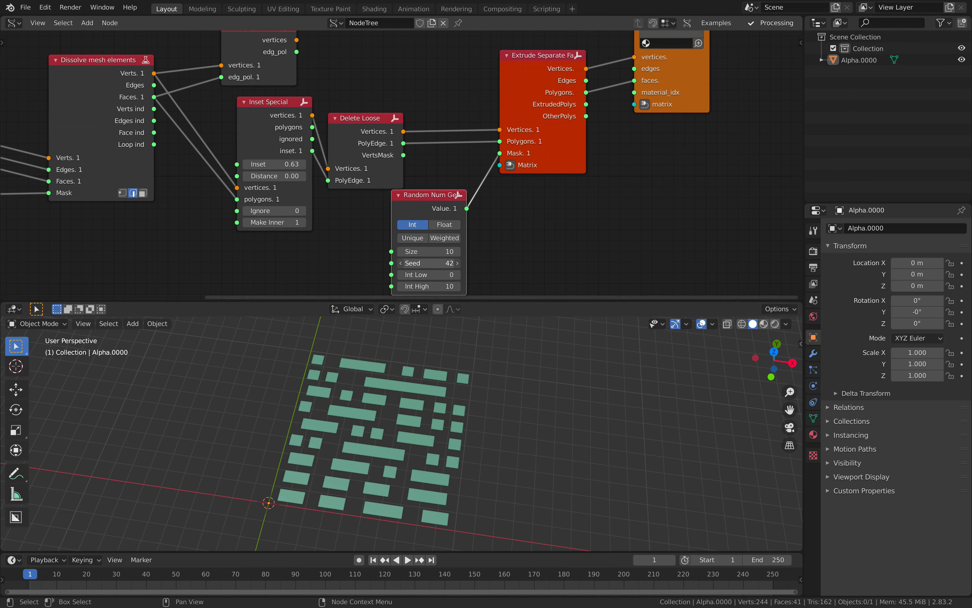
key(x)
Try a Number Range node on the Extrude Separate Faces Mask input, and delete it
key(alt+space)
text(range n)
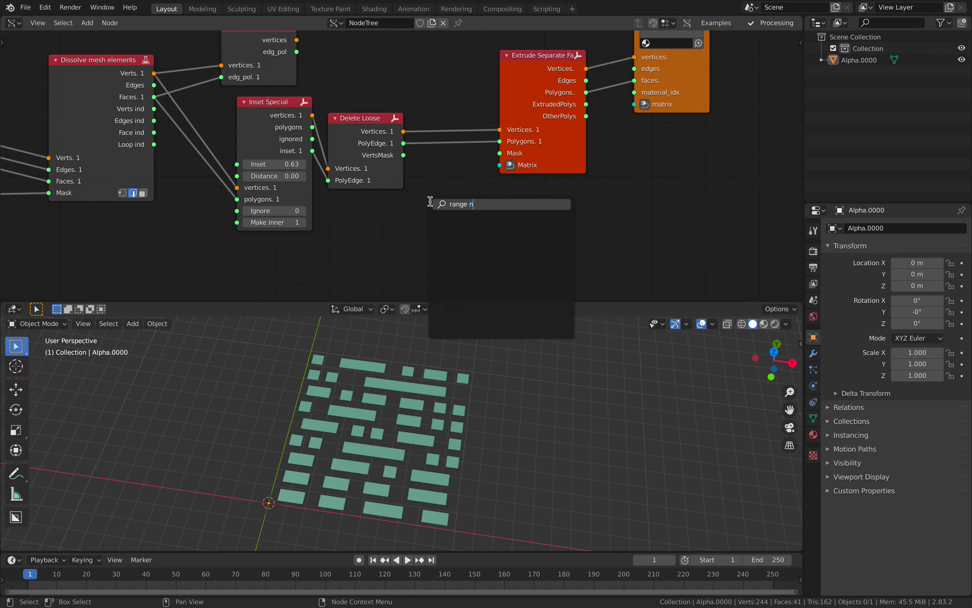
key(Return)
click(429, 201)
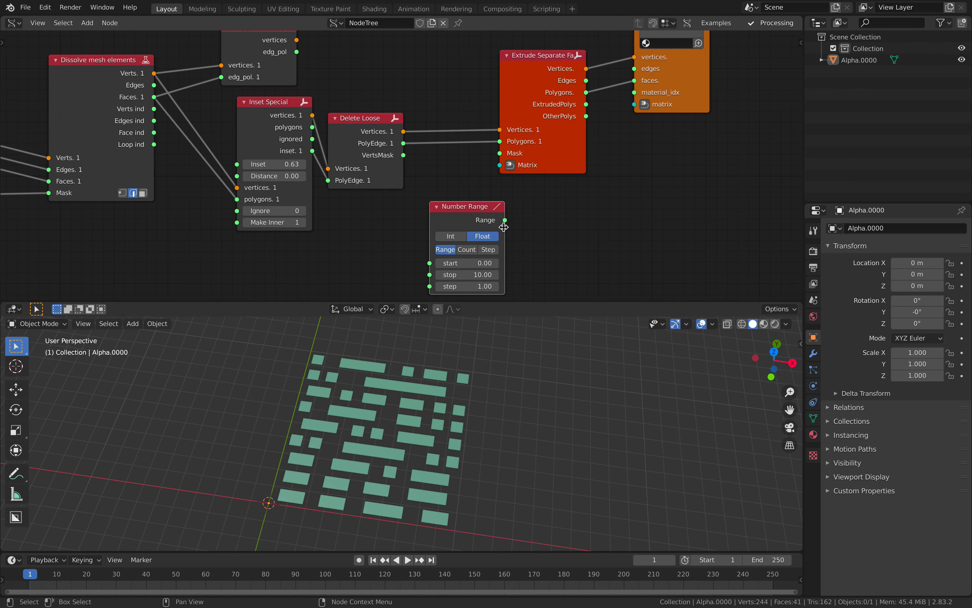
drag(508, 157, 509, 157)
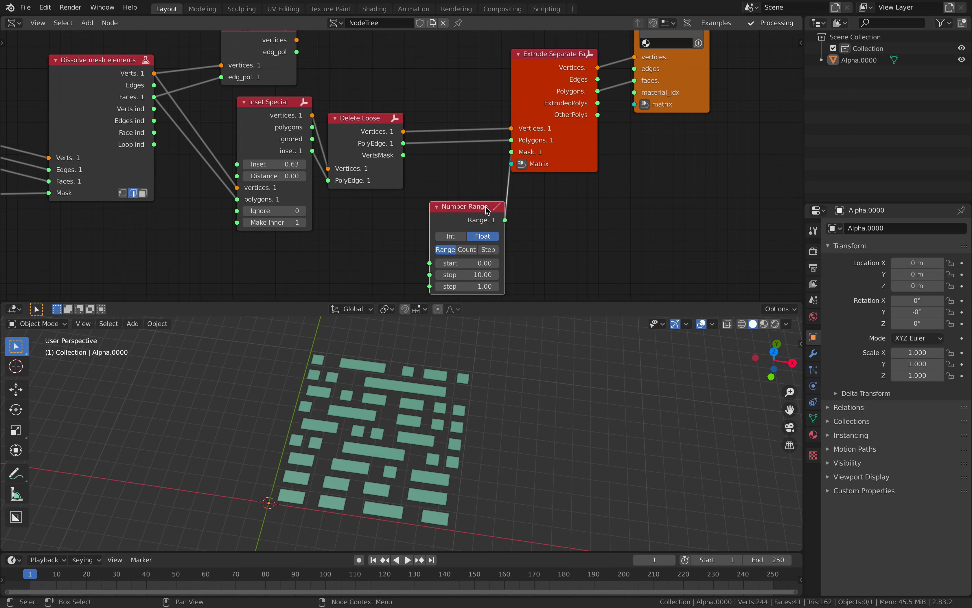
key(x)
Attach a Matrix In node to the Matrix input of Extrude Separate Faces and raise its expanded Location values to about 1.02
click(524, 164)
click(456, 193)
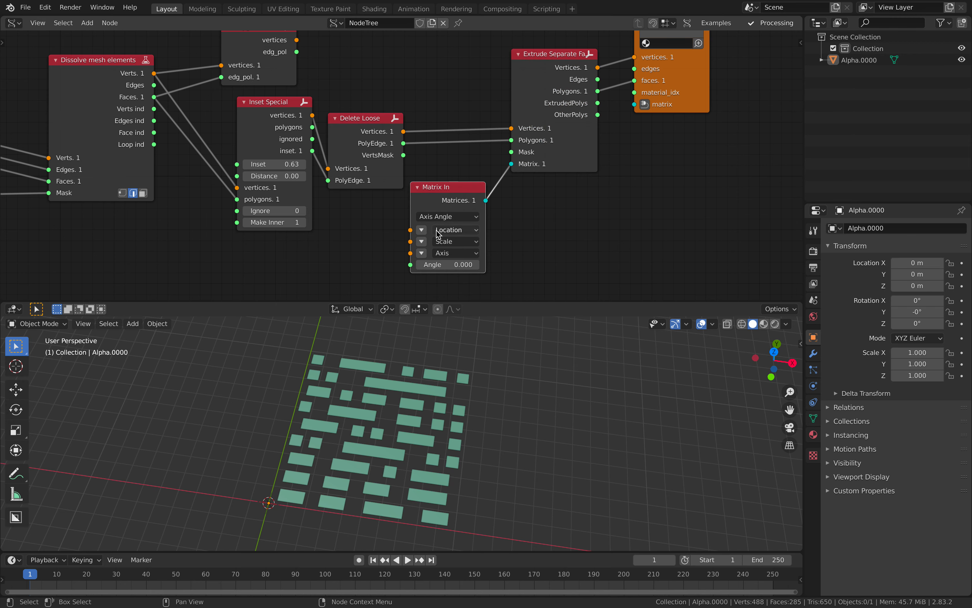
click(422, 230)
drag(450, 230, 476, 240)
drag(454, 251, 476, 251)
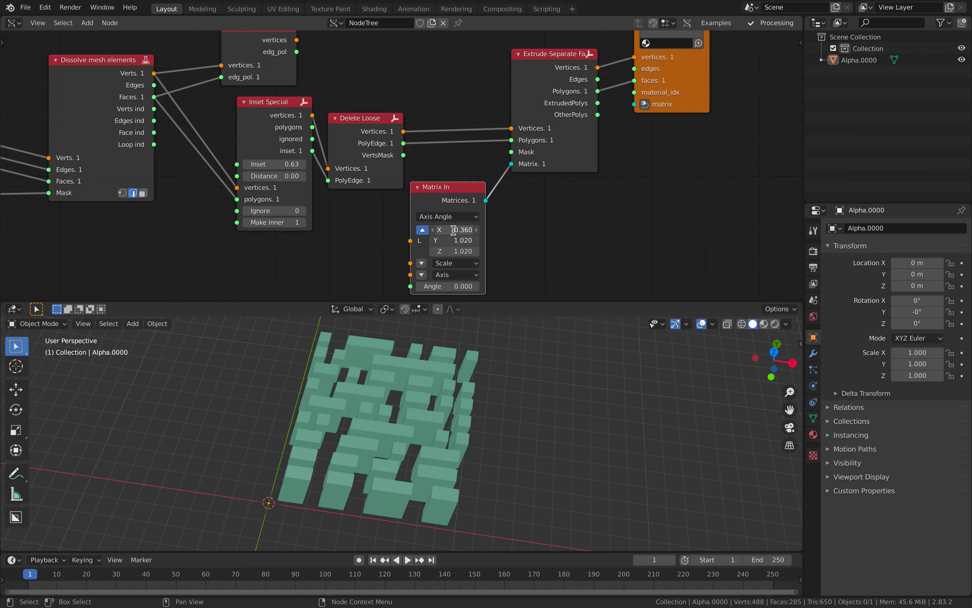
Set the Matrix In location to X 0, Y 0 and Z 3, and save the file
text(0)
key(Return)
middle_drag(469, 382, 437, 354)
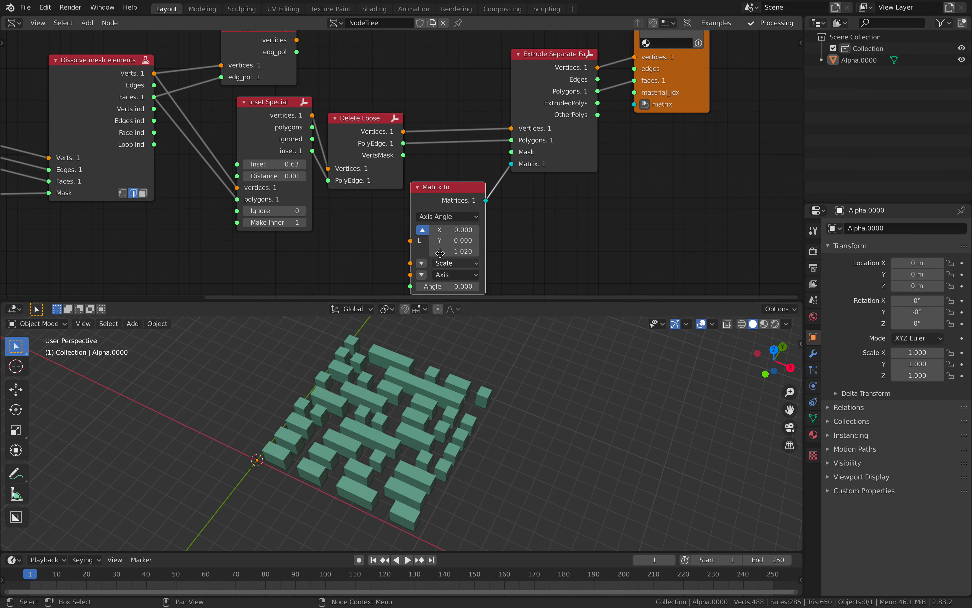
drag(454, 251, 493, 251)
middle_drag(539, 420, 521, 389)
key(ctrl+s)
Add a Vector in node beside Matrix In and connect its Vectors output to the Location input
middle_drag(540, 235, 592, 173)
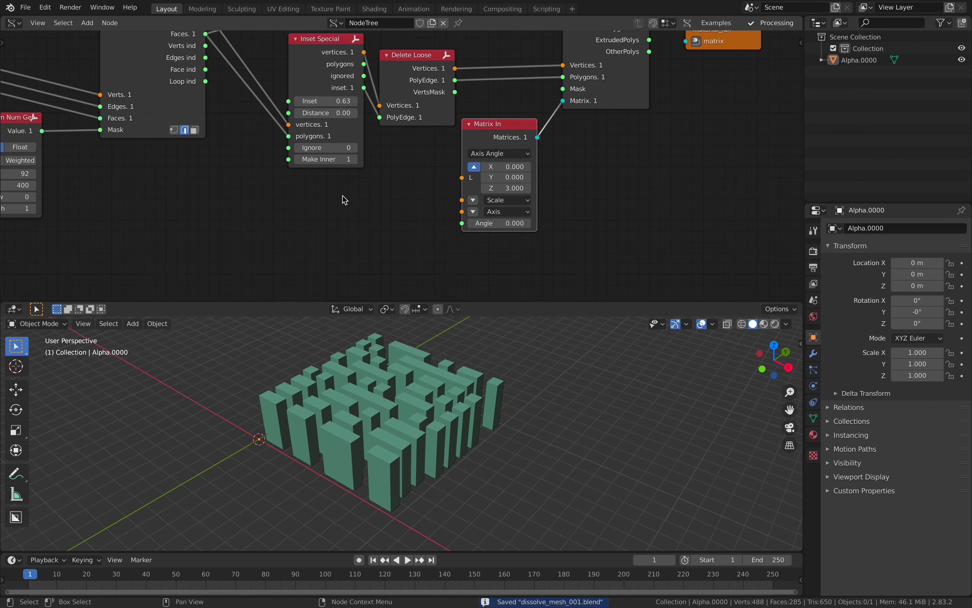
key(alt+space)
text(vector o)
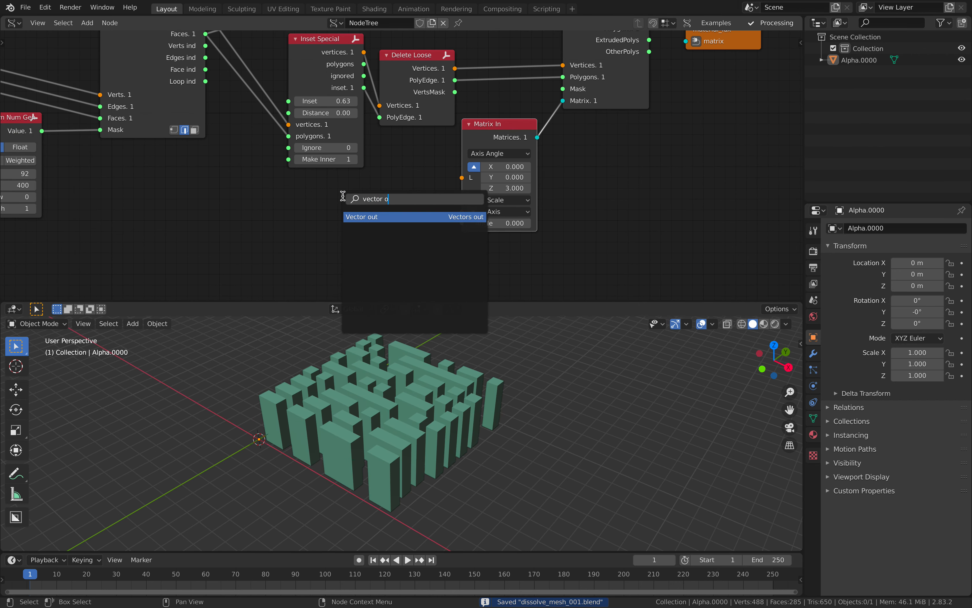
key(BackSpace)
text(in)
key(Return)
click(386, 184)
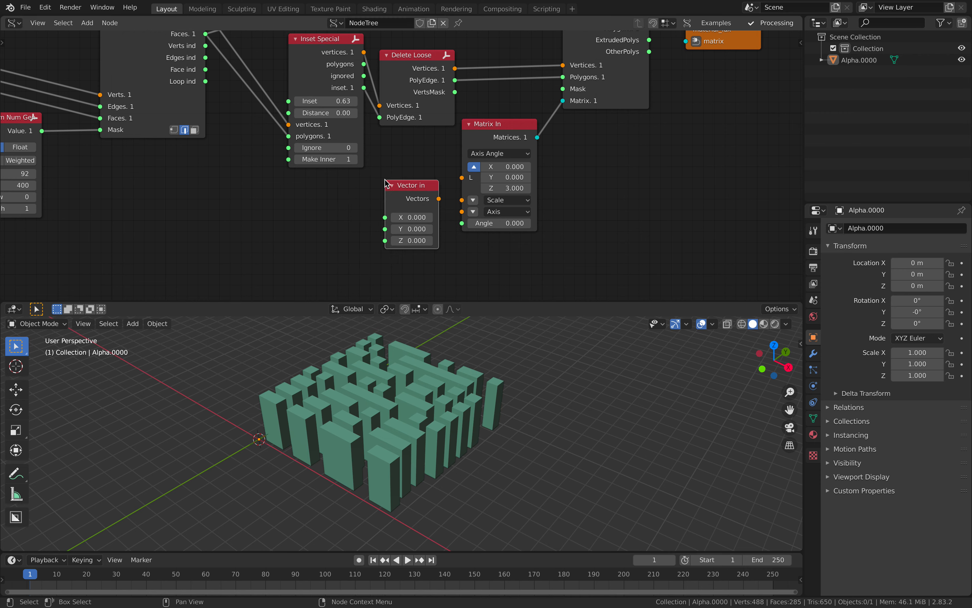
drag(463, 178, 462, 177)
Add a Random Num Gen node before Vector in and switch it to Float numbers
key(alt+space)
text(random n)
key(Return)
click(235, 177)
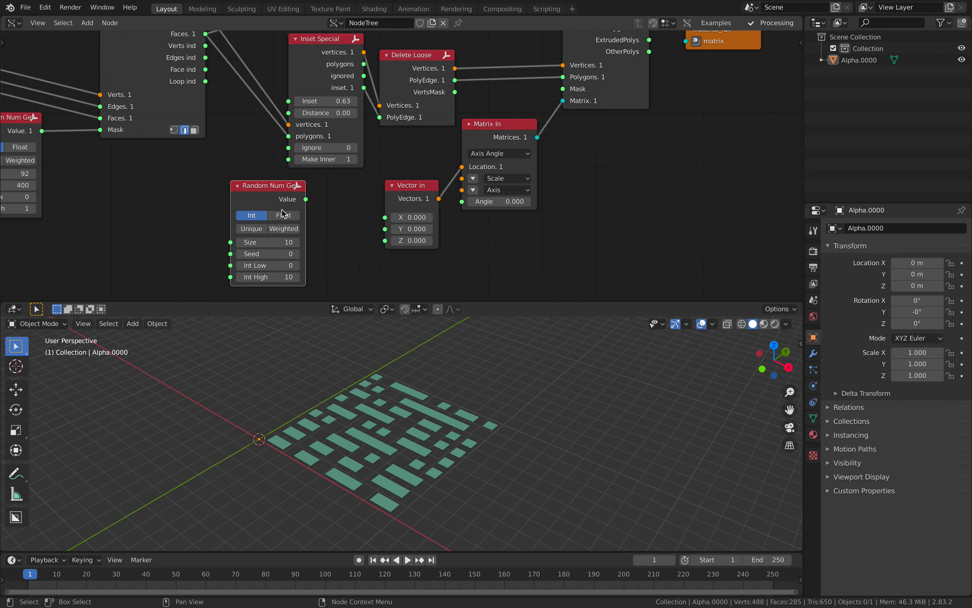
click(291, 215)
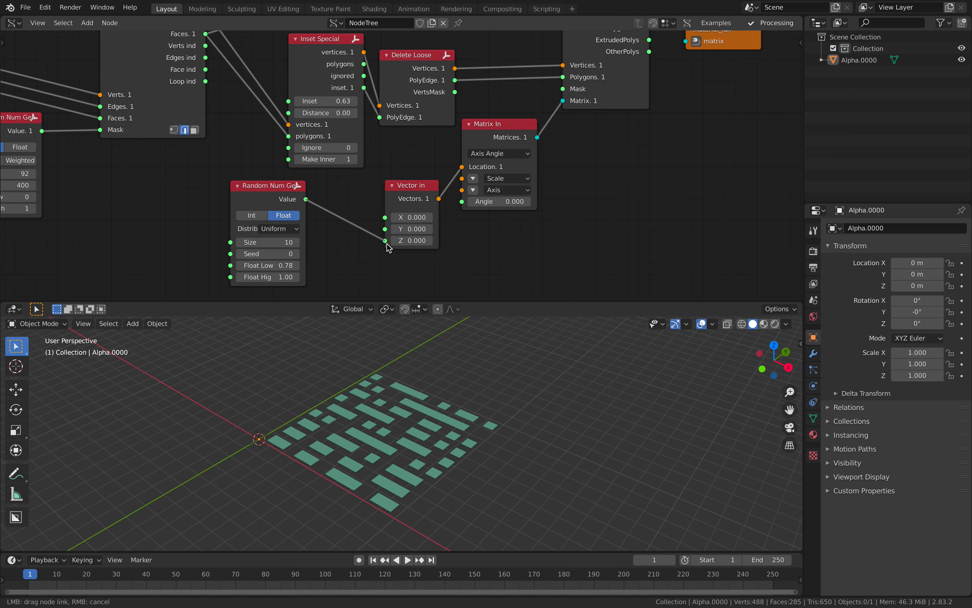
Connect the float Random Num Gen's Value to Vector in's Z and set Size 42, Seed 24, Float Low 1.92 and Float High 7.18
drag(387, 244, 386, 242)
drag(275, 266, 362, 279)
drag(279, 254, 310, 242)
middle_drag(484, 393, 247, 386)
click(417, 417)
Save the file
key(ctrl+s)
scroll(291, 130, down, 2)
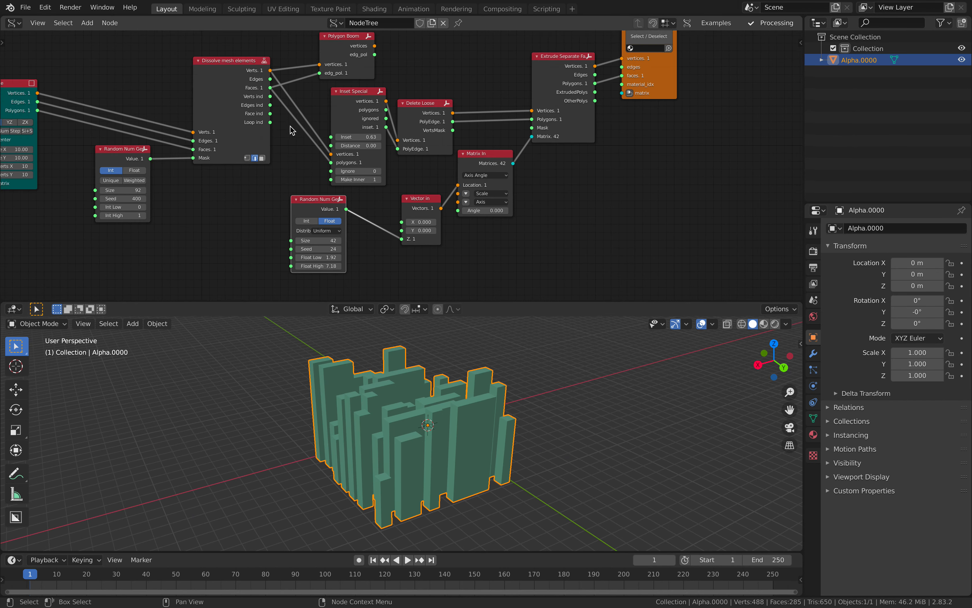
middle_drag(292, 130, 333, 169)
click(25, 8)
click(39, 83)
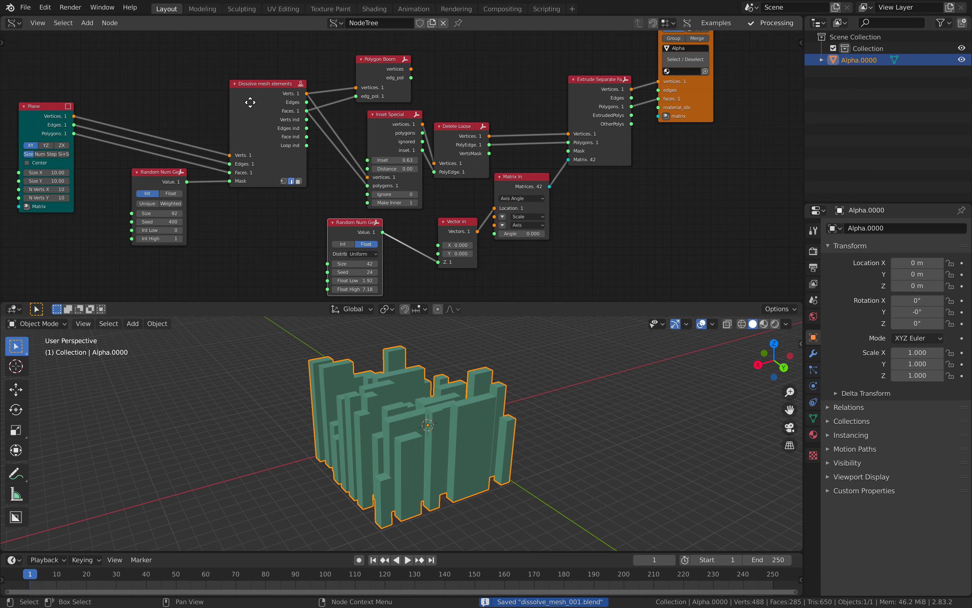
Spread out the Plane, mask Random Num Gen, Dissolve mesh elements and Polygon Boom nodes to make room in the node tree
middle_drag(250, 102, 312, 119)
scroll(311, 120, up, 2)
drag(72, 123, 56, 112)
drag(316, 137, 280, 123)
middle_drag(282, 127, 241, 205)
drag(390, 139, 398, 89)
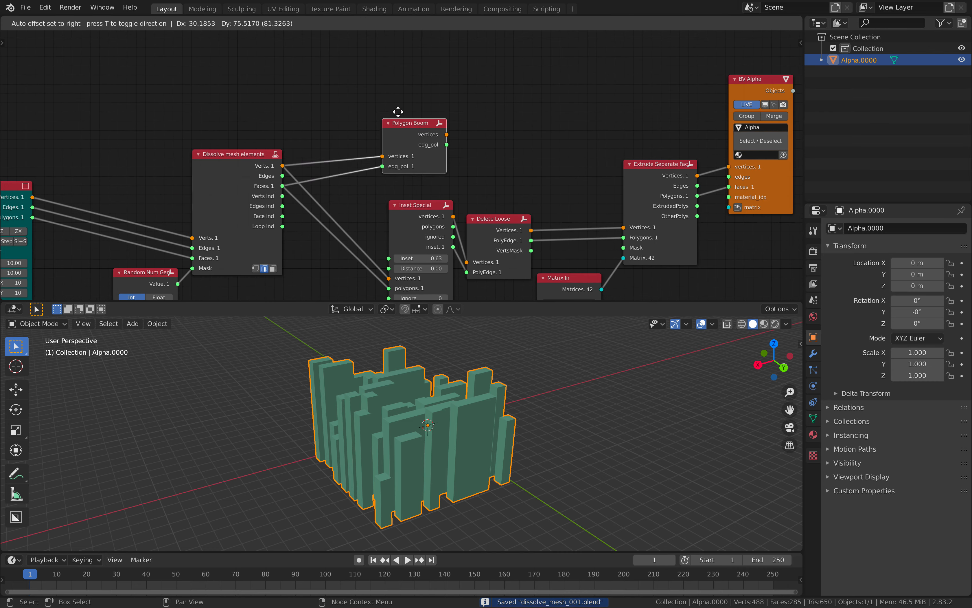
middle_drag(231, 178, 282, 109)
drag(282, 109, 280, 87)
drag(187, 201, 143, 178)
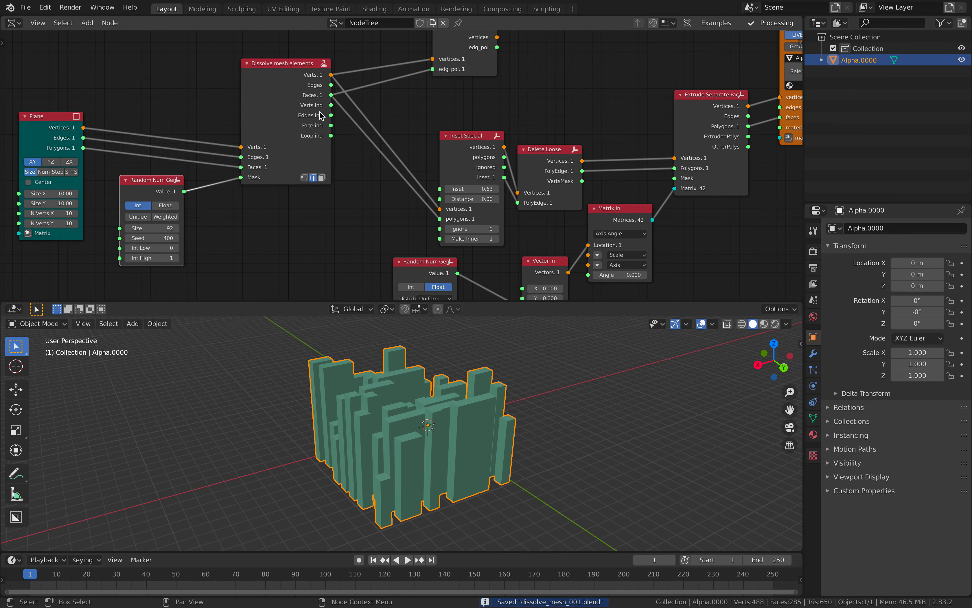
scroll(343, 129, down, 1)
drag(293, 118, 296, 146)
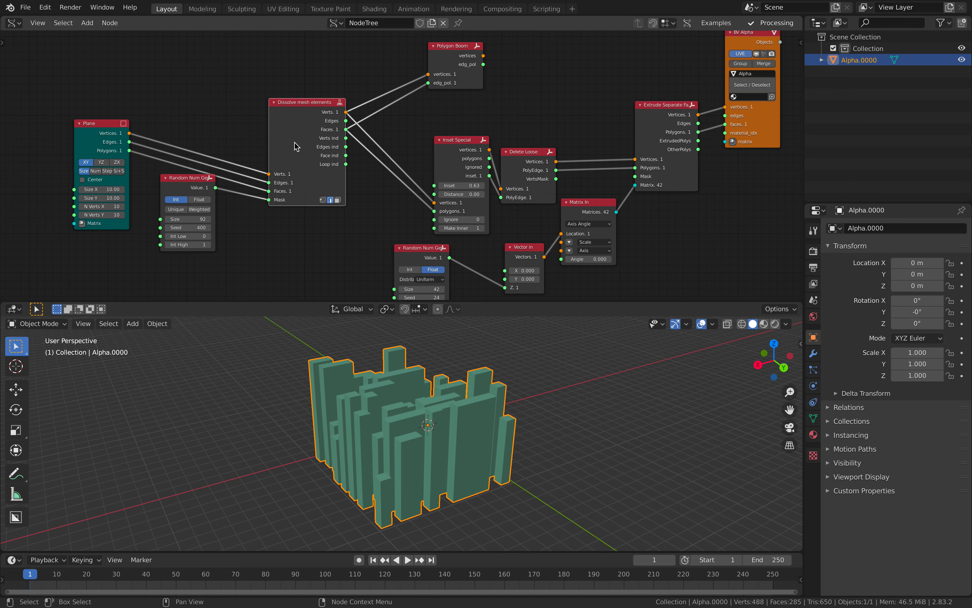
drag(767, 138, 768, 151)
Duplicate the Dissolve mesh elements node and place the copy above the original
middle_drag(621, 160, 617, 228)
middle_drag(350, 164, 355, 246)
click(340, 173)
key(shift+d)
click(342, 117)
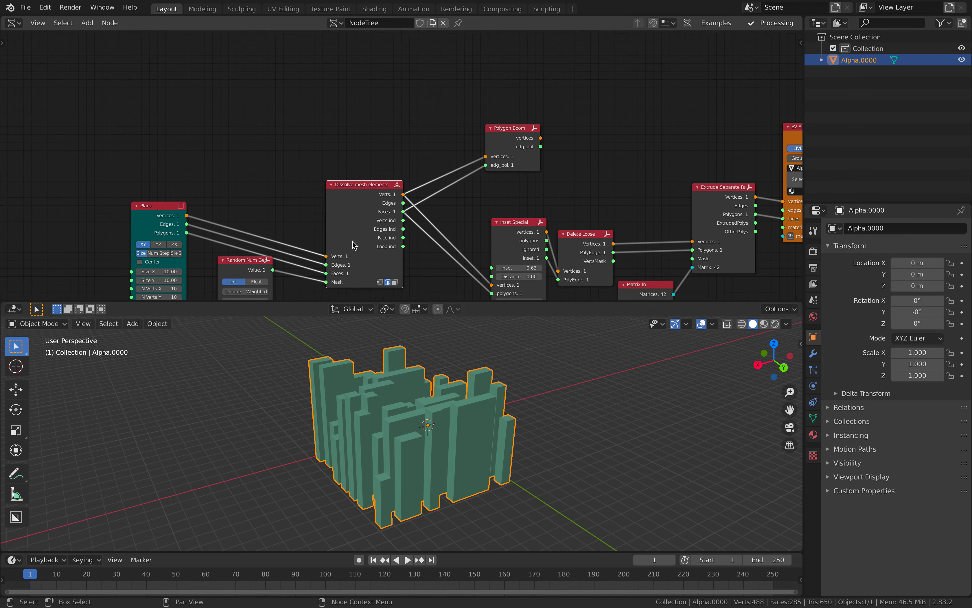
Raise the Plane node and duplicate the mask Random Num Gen, placing the copy to the left of Plane
drag(157, 215, 155, 145)
click(237, 263)
key(shift+d)
click(30, 167)
Connect Plane's Vertices, Edges and Polygons to the copied Dissolve mesh elements node, and the copied Random Num Gen's Value to its Mask
drag(142, 141, 117, 97)
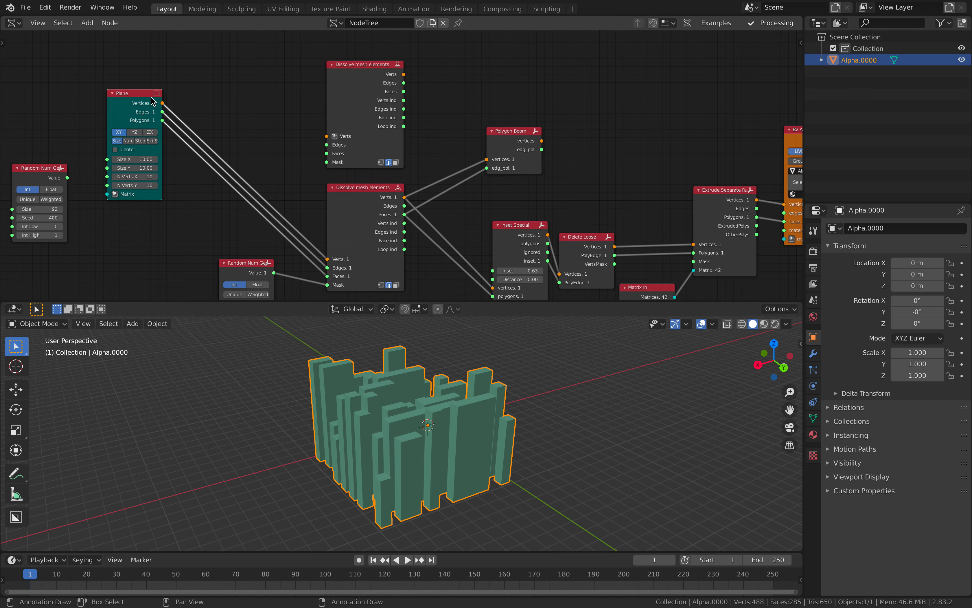
drag(346, 79, 351, 3)
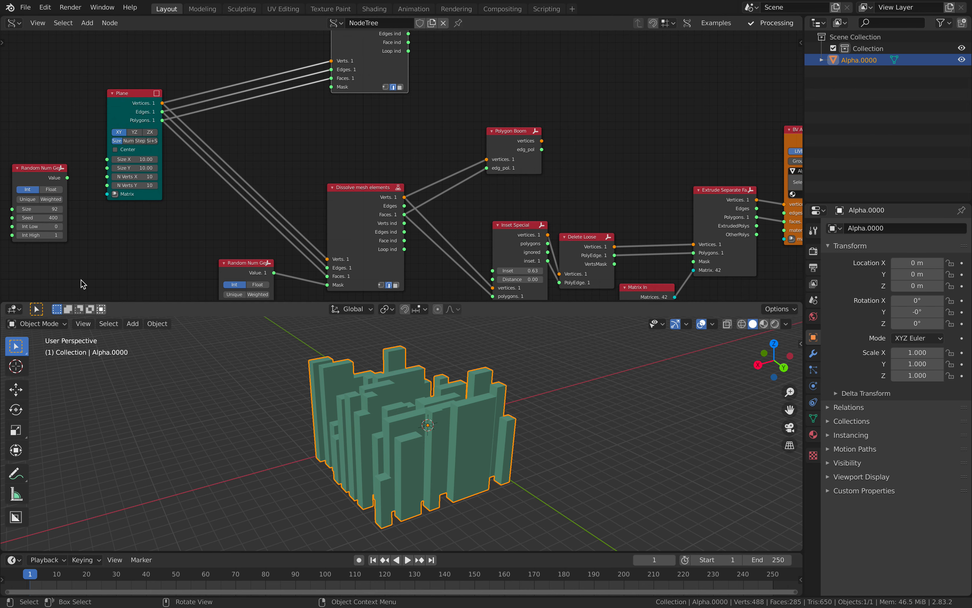
drag(68, 178, 336, 89)
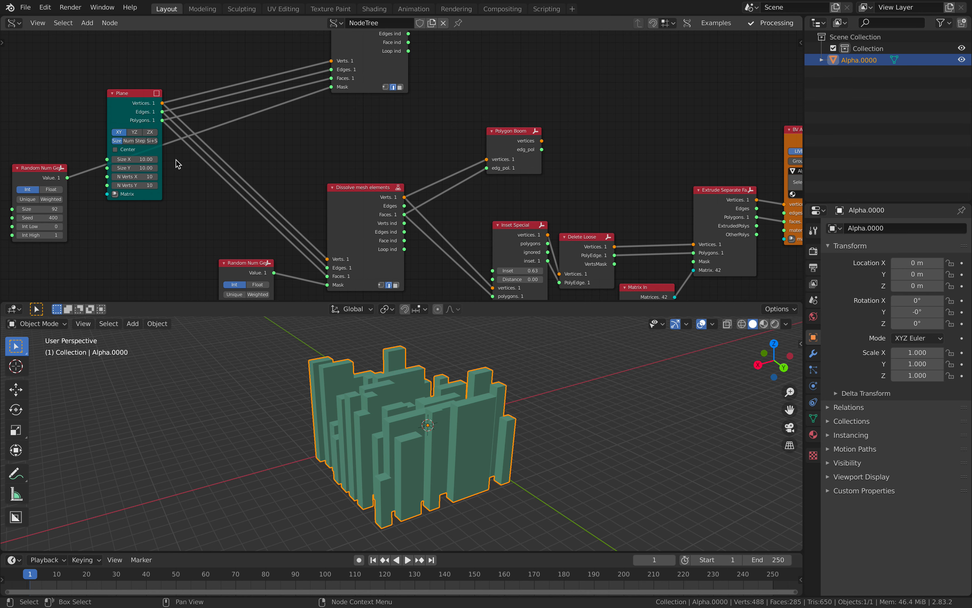
Hide the BV Alpha viewer's output in the viewport and save the file
middle_drag(513, 173, 442, 175)
middle_drag(563, 167, 444, 172)
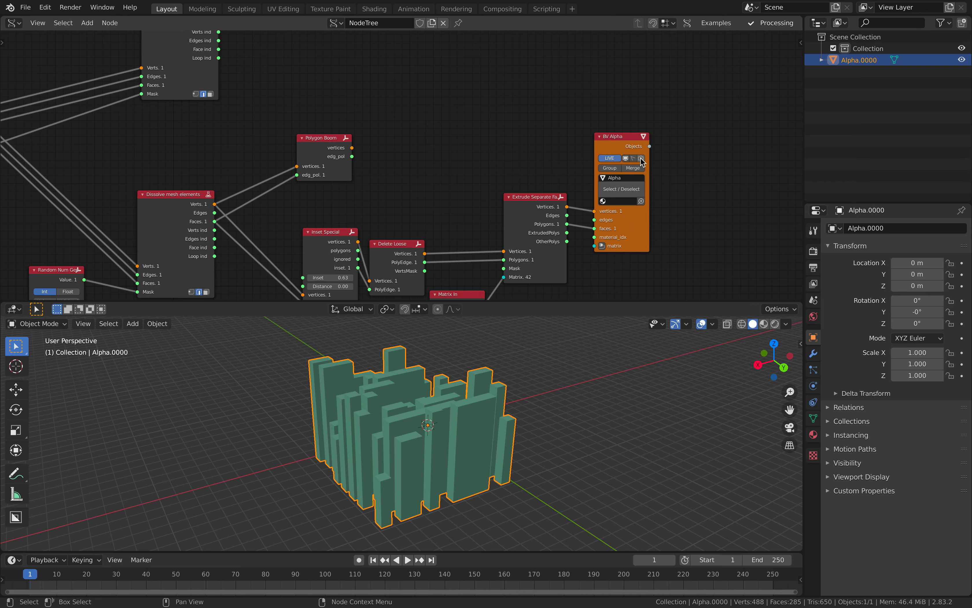
click(627, 158)
ctrl+scroll(451, 124, left, 5)
key(ctrl+s)
Replace the Polygon Boom node with a copy fed by the Verts and Faces outputs of the upper Dissolve mesh elements node
drag(424, 134, 423, 159)
middle_drag(316, 41, 325, 106)
click(284, 49)
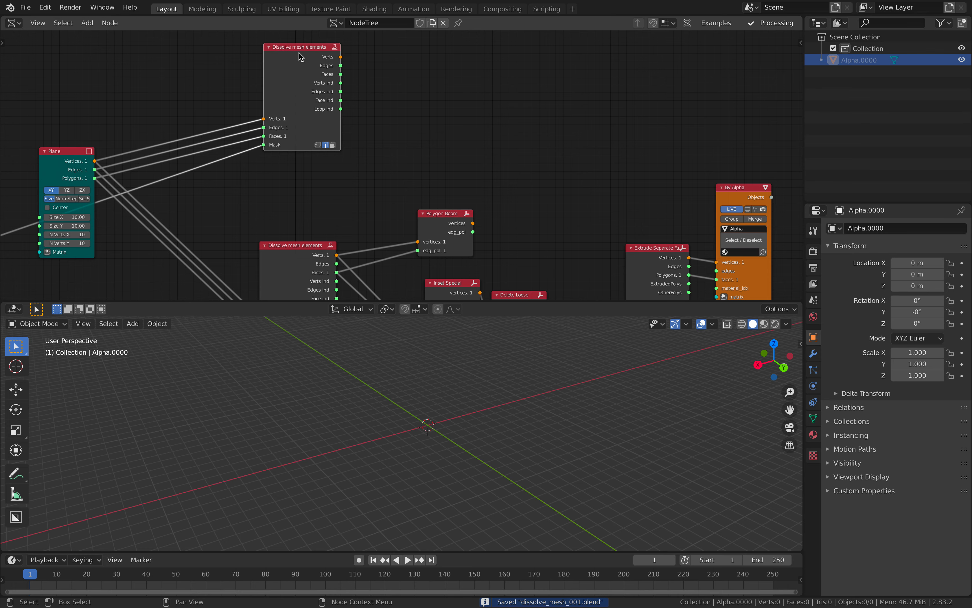
drag(300, 53, 295, 46)
click(450, 221)
key(shift+d)
click(420, 54)
click(313, 52)
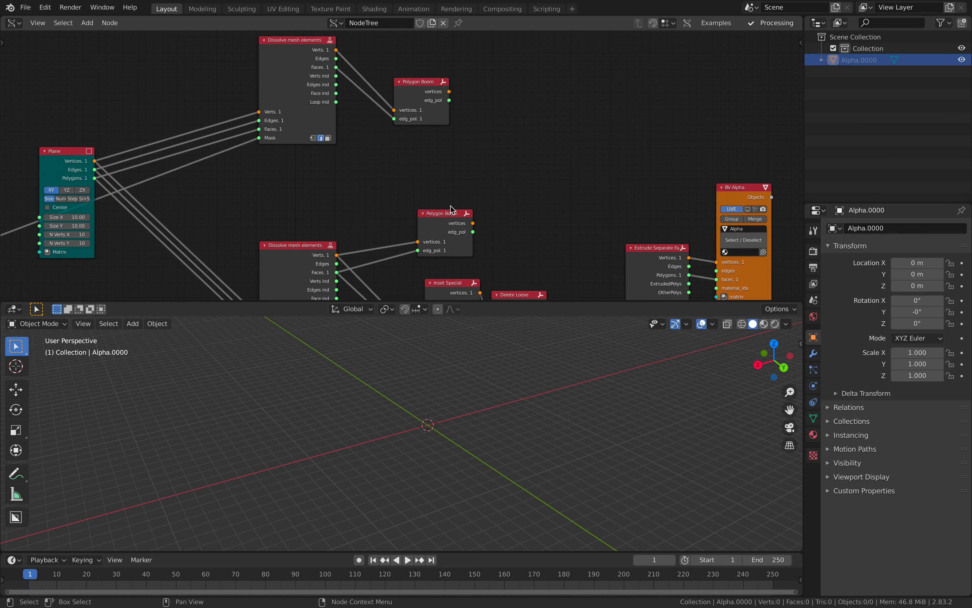
click(452, 215)
Duplicate the BV Alpha viewer beside Polygon Boom and connect vertices to its vertices input and edg_pol to its faces input only
middle_drag(468, 112, 461, 177)
scroll(461, 177, up, 3)
middle_drag(743, 248, 647, 206)
click(724, 234)
key(shift+d)
click(436, 55)
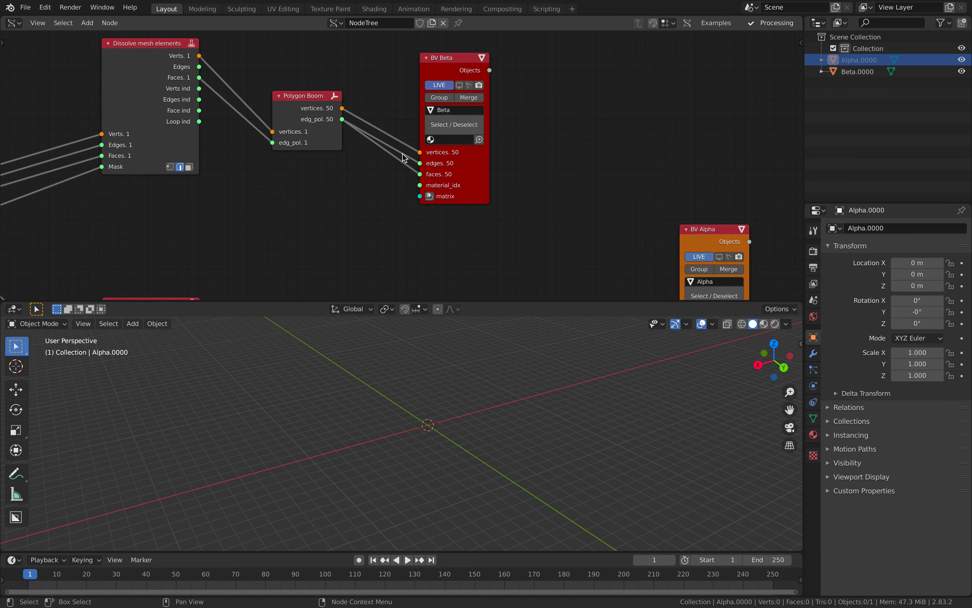
drag(419, 164, 395, 181)
Switch the upper Dissolve mesh elements node to dissolving vertices, with its mask Random Num Gen Seed at 490
middle_drag(499, 382, 438, 425)
scroll(543, 403, up, 3)
scroll(419, 431, down, 3)
click(399, 440)
click(424, 458)
middle_drag(321, 194, 452, 182)
scroll(373, 160, up, 2)
click(289, 154)
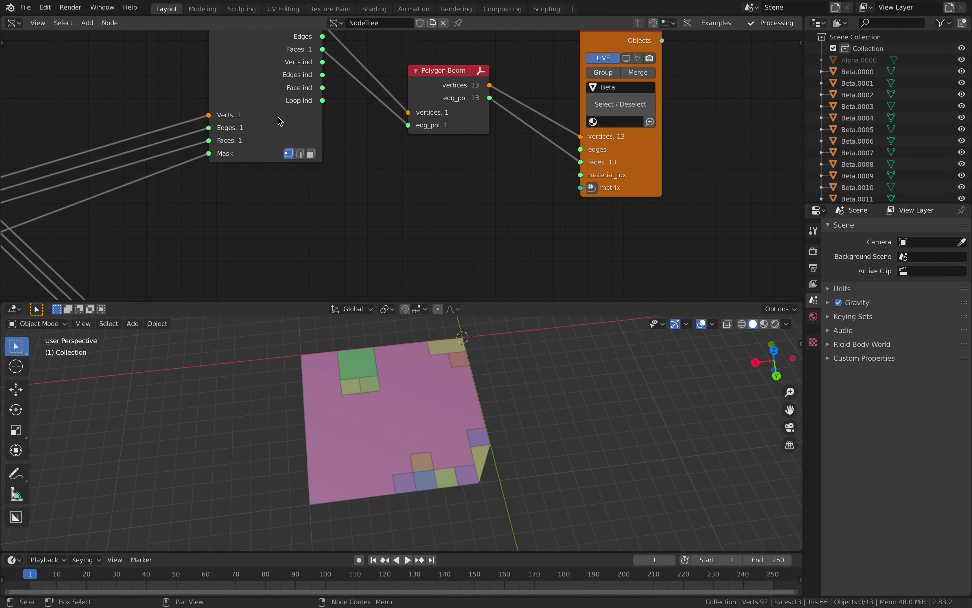
Reposition the upper Dissolve mesh elements node and move the Plane node up to clear space around its links
drag(284, 129, 307, 166)
scroll(410, 243, down, 1)
middle_drag(410, 243, 467, 177)
middle_drag(330, 174, 403, 114)
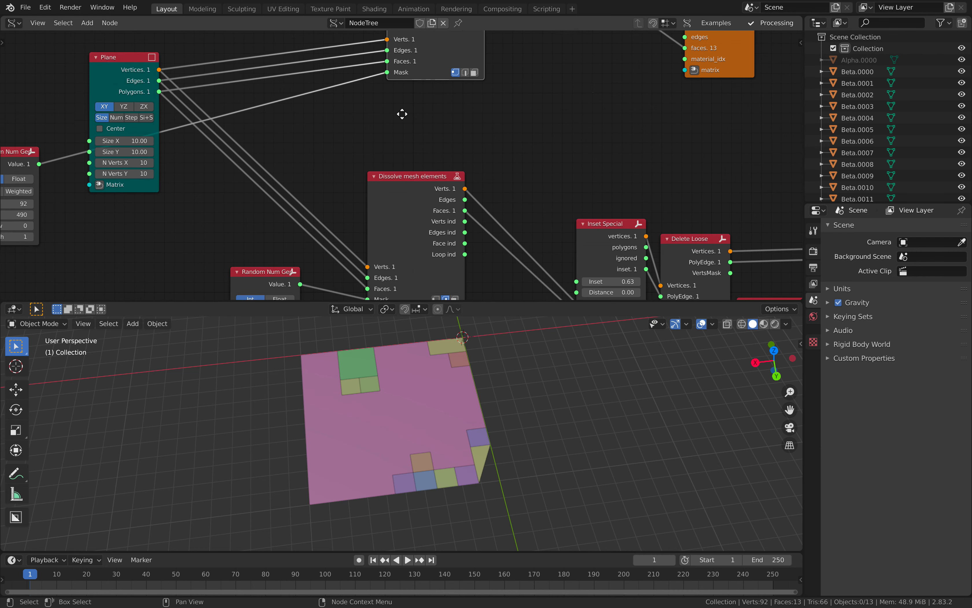
scroll(338, 140, down, 1)
middle_drag(339, 140, 397, 147)
drag(215, 77, 197, 0)
middle_drag(227, 227, 232, 267)
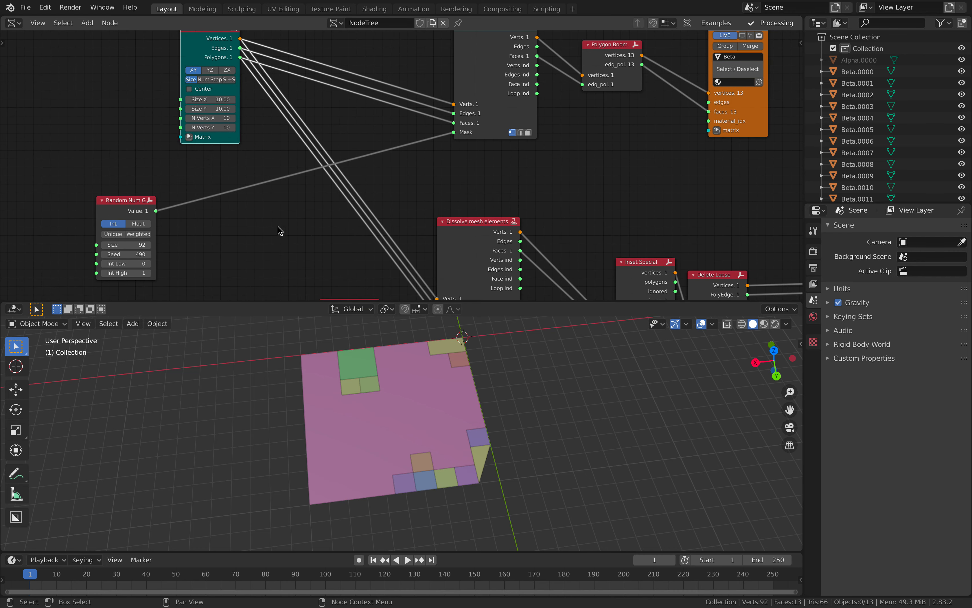
Move the upper mask's Random Num Gen below Plane and set its Size to 86 and Seed to 550
drag(136, 252, 258, 252)
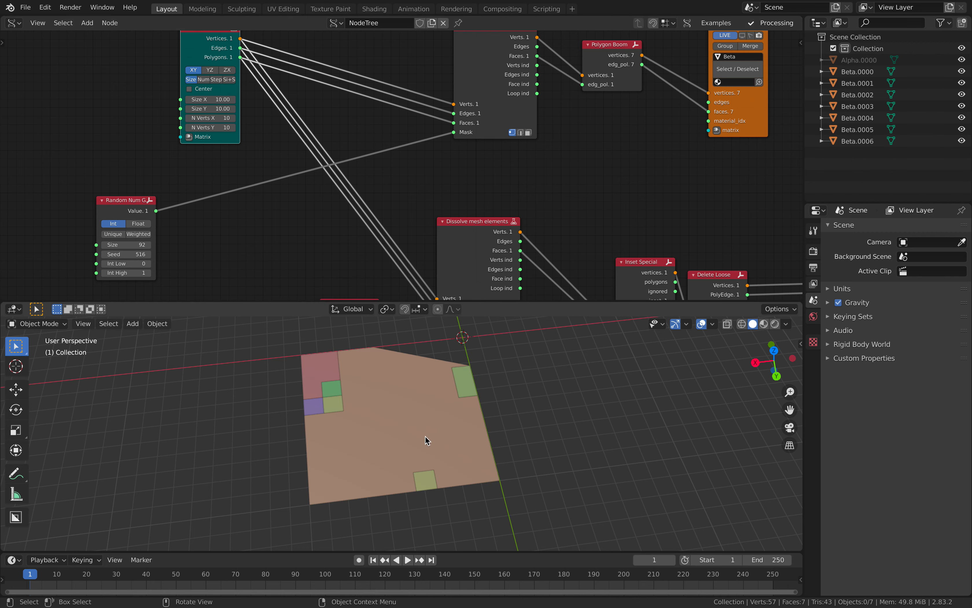
click(434, 398)
drag(136, 213, 222, 208)
mouse_move(222, 239)
mouse_down()
mouse_move(213, 240)
mouse_move(234, 250)
mouse_up()
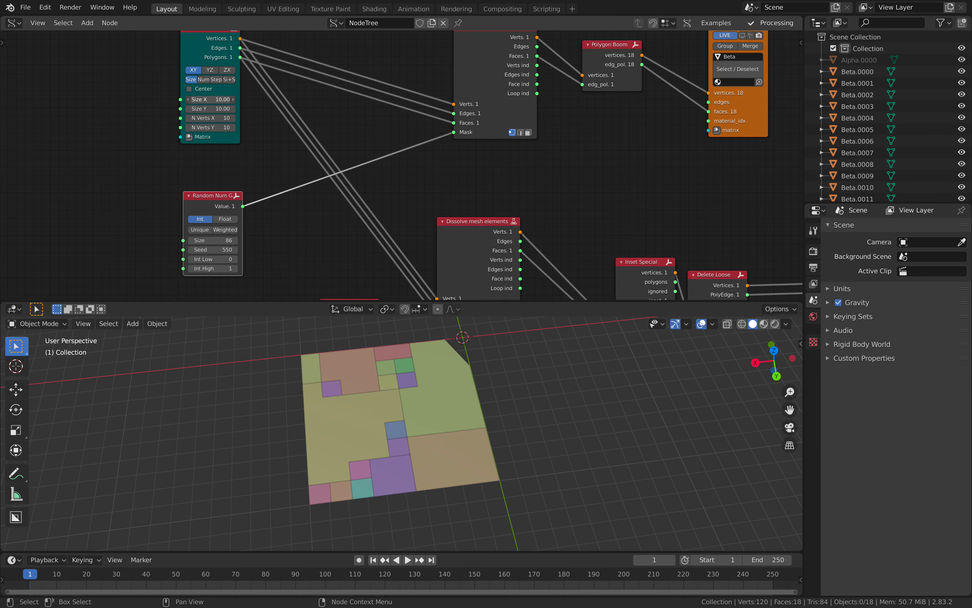
Try a Size X and Size Y of 100 on the Plane node
text(100)
key(Return)
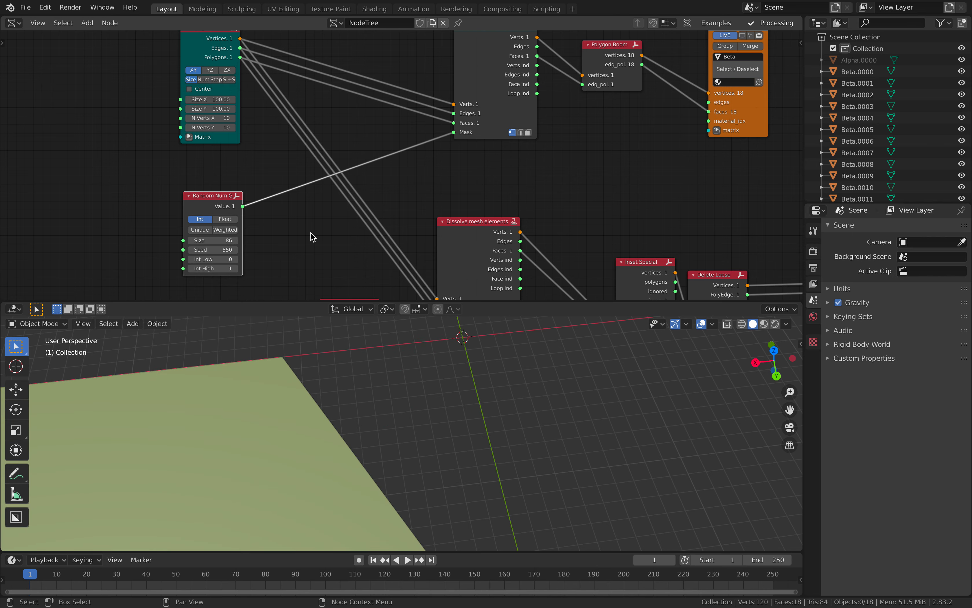
scroll(348, 373, down, 9)
shift+middle_drag(348, 373, 420, 320)
scroll(412, 583, down, 1)
scroll(391, 479, down, 6)
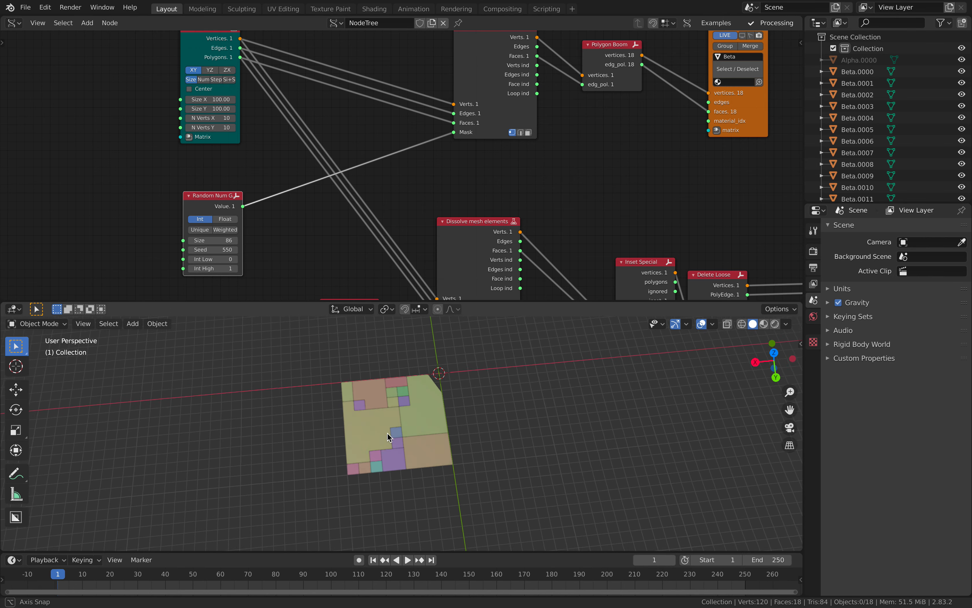
Return the Plane node's Size X and Size Y to 10
click(218, 99)
text(1)
key(Return)
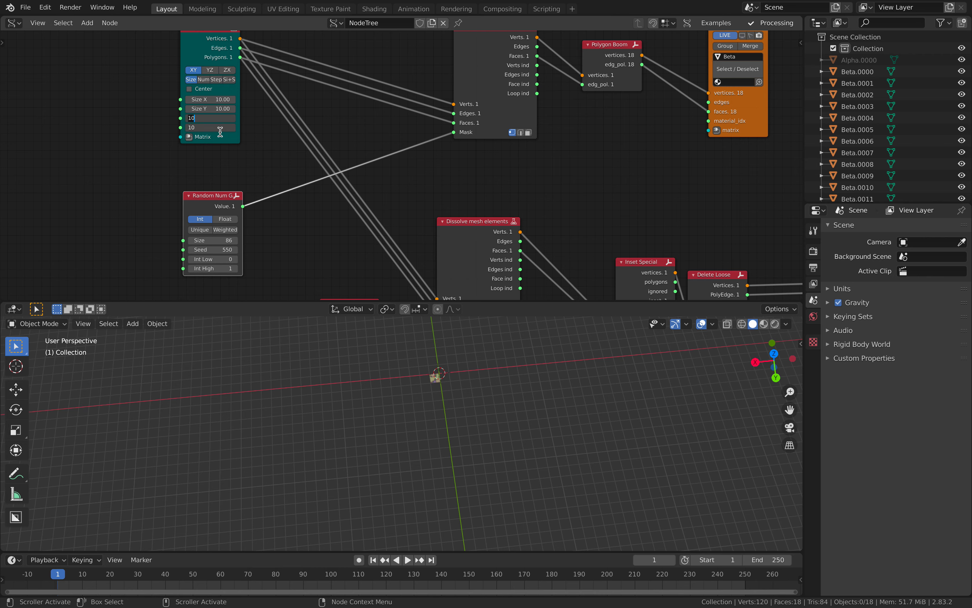
Set the Plane node's N Verts X and N Verts Y to 20
key(Return)
scroll(435, 384, up, 6)
shift+middle_drag(431, 377, 413, 460)
scroll(413, 460, up, 5)
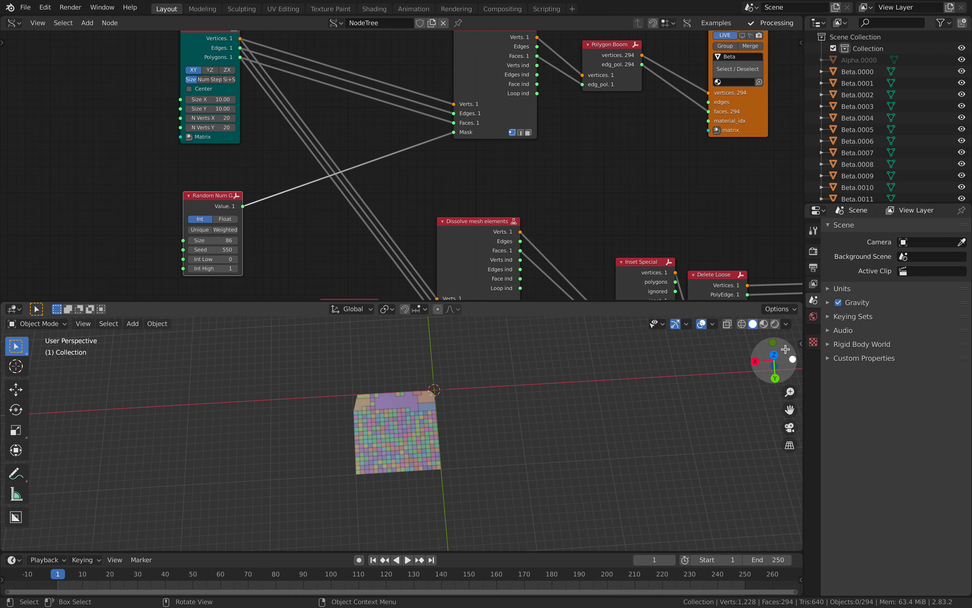
In a top view of the plane, set the upper mask's Random Num Gen to Seed 584 and Size 382
click(773, 353)
scroll(482, 418, up, 2)
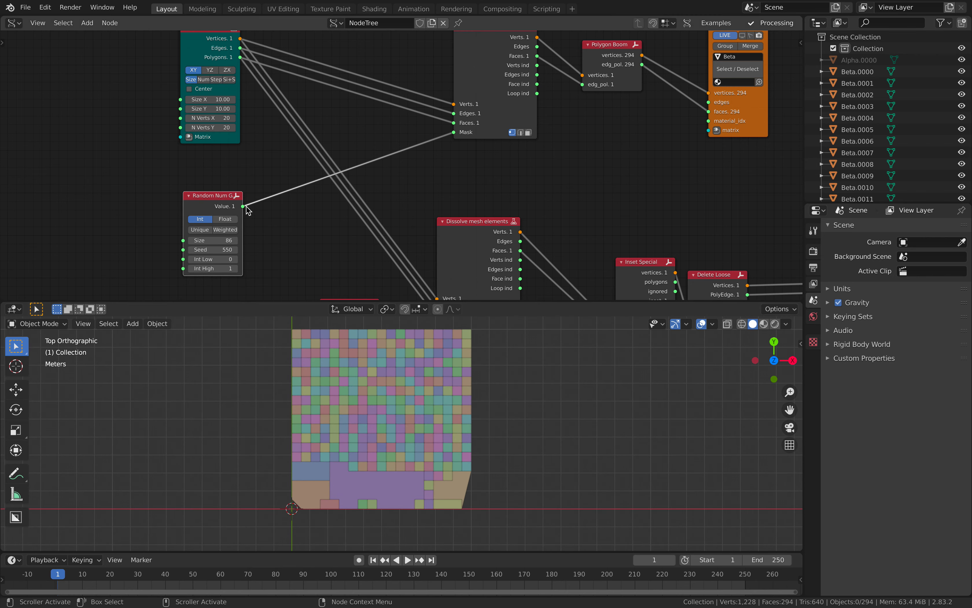
drag(217, 249, 308, 239)
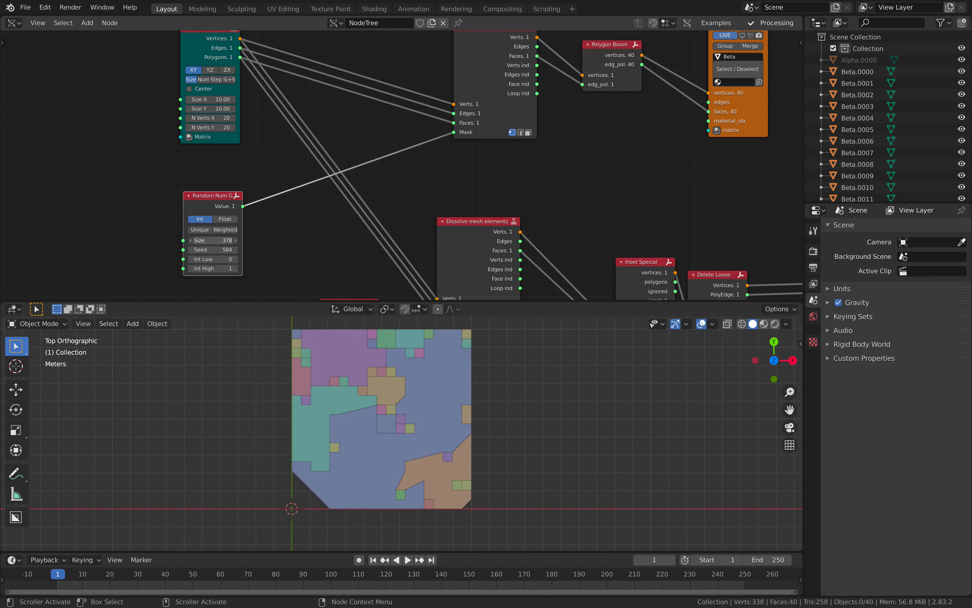
Select several of the large dissolved pieces one by one to examine their outlines
click(358, 363)
click(438, 396)
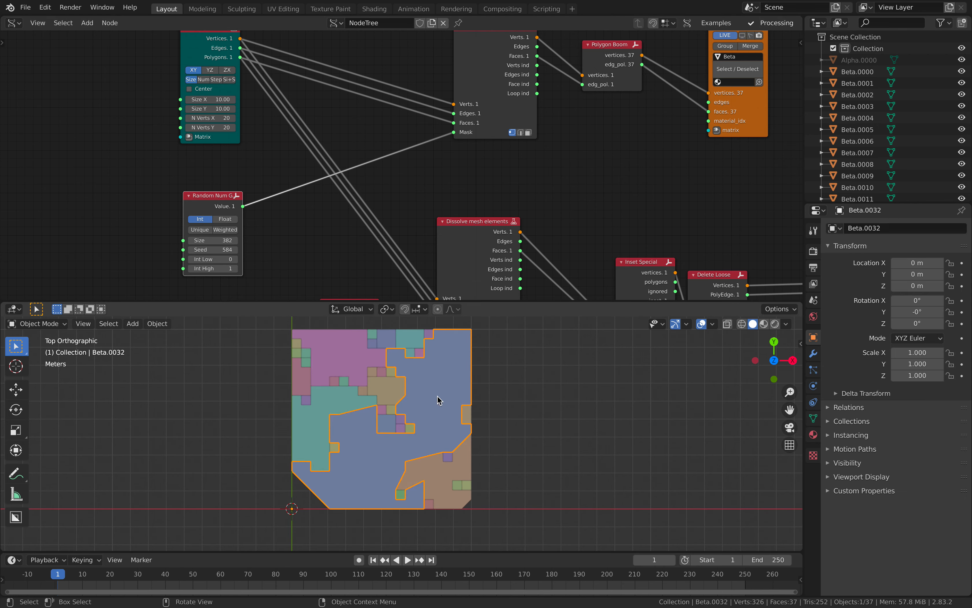
click(348, 407)
click(459, 445)
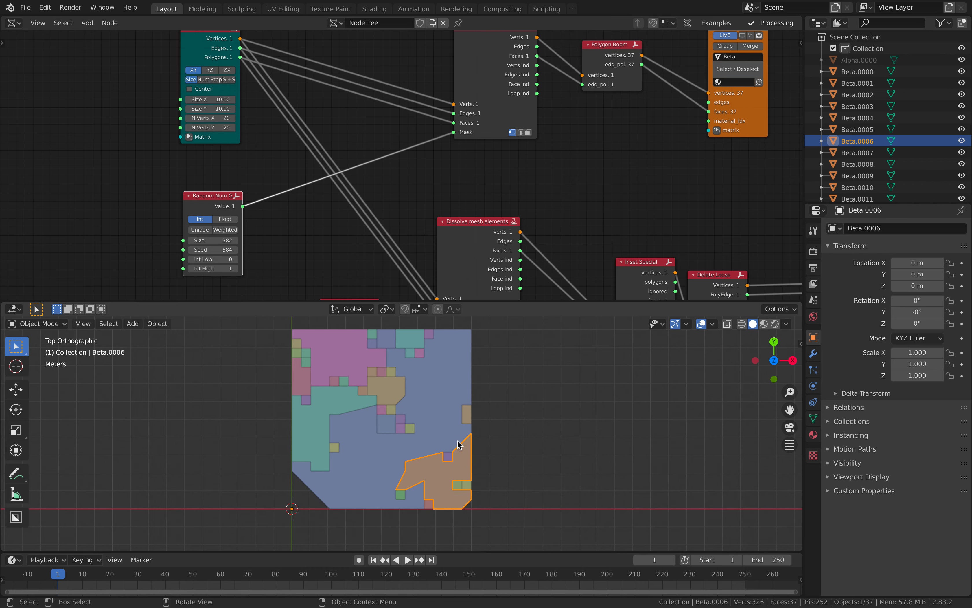
click(399, 386)
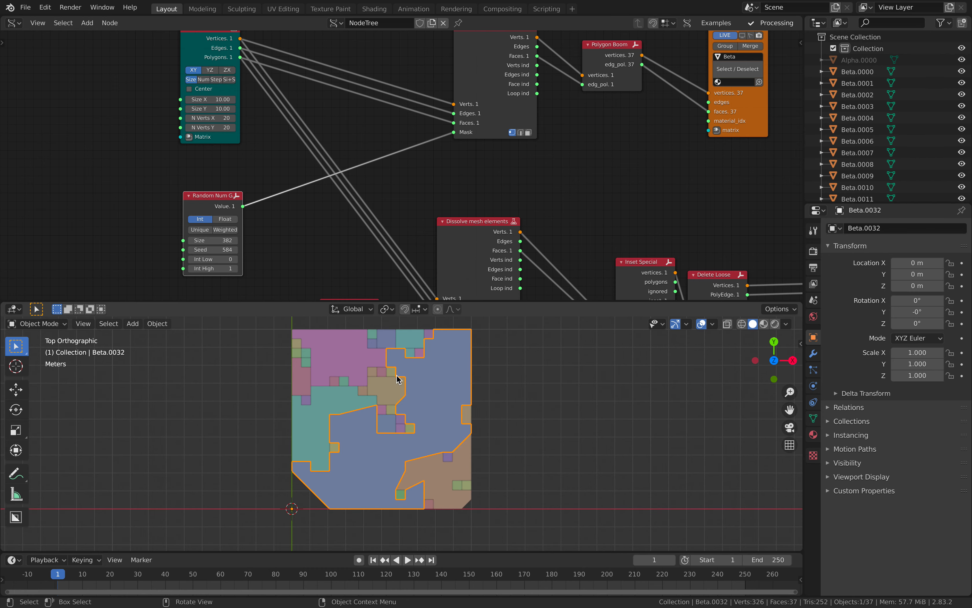
click(441, 470)
scroll(450, 458, up, 1)
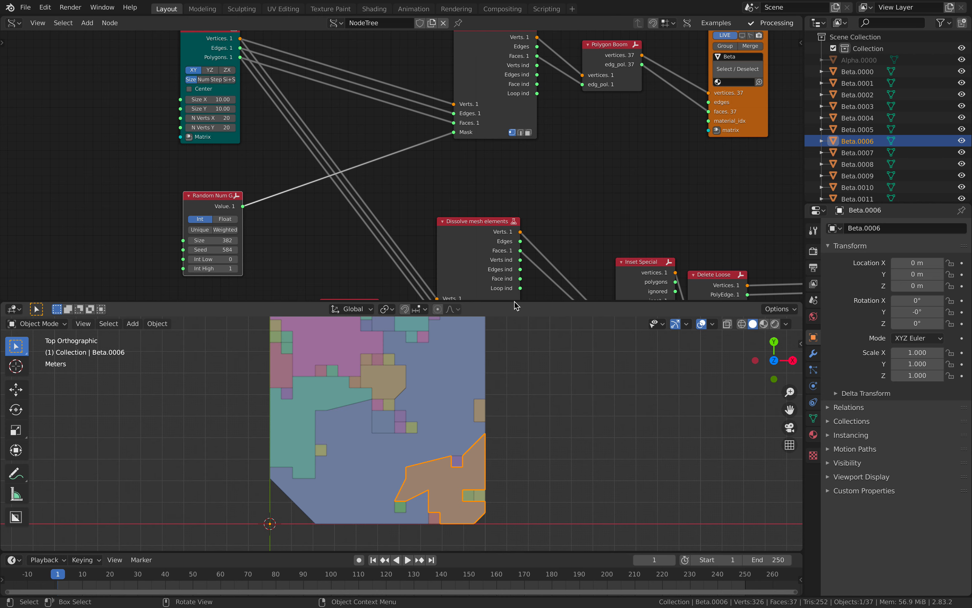
Enlarge the 3D viewport and select the small pieces between the large ones to examine how the plane is divided
drag(517, 302, 487, 222)
scroll(402, 374, up, 1)
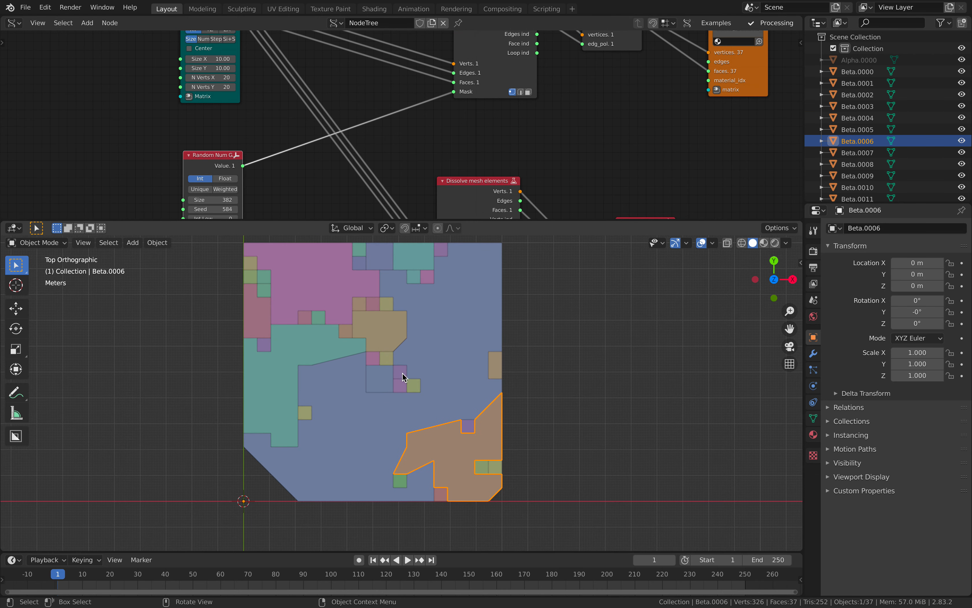
click(402, 372)
click(401, 384)
click(414, 389)
click(388, 360)
click(374, 358)
click(384, 330)
click(353, 342)
click(418, 339)
click(480, 446)
scroll(345, 309, down, 1)
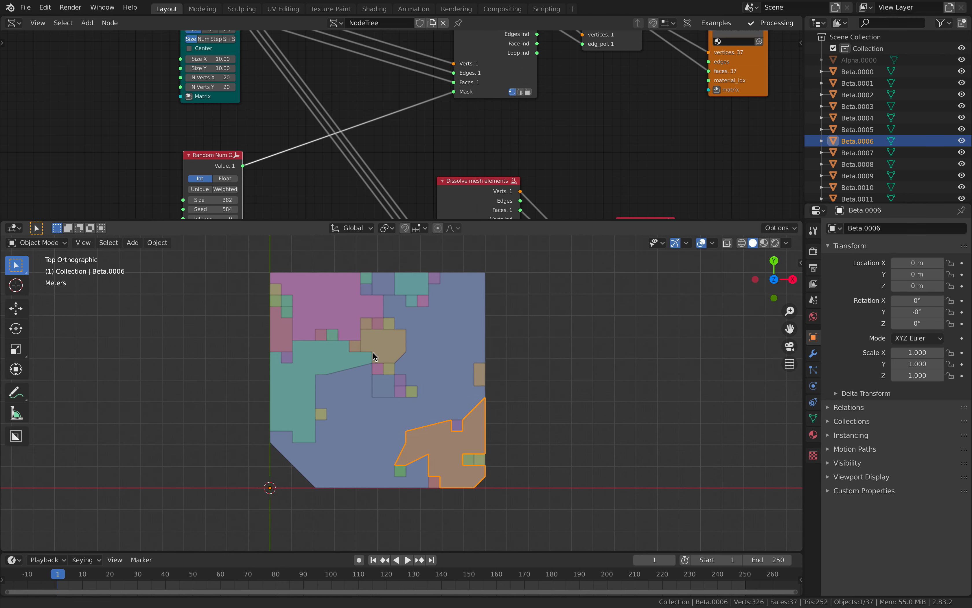
scroll(217, 147, down, 1)
scroll(275, 176, down, 1)
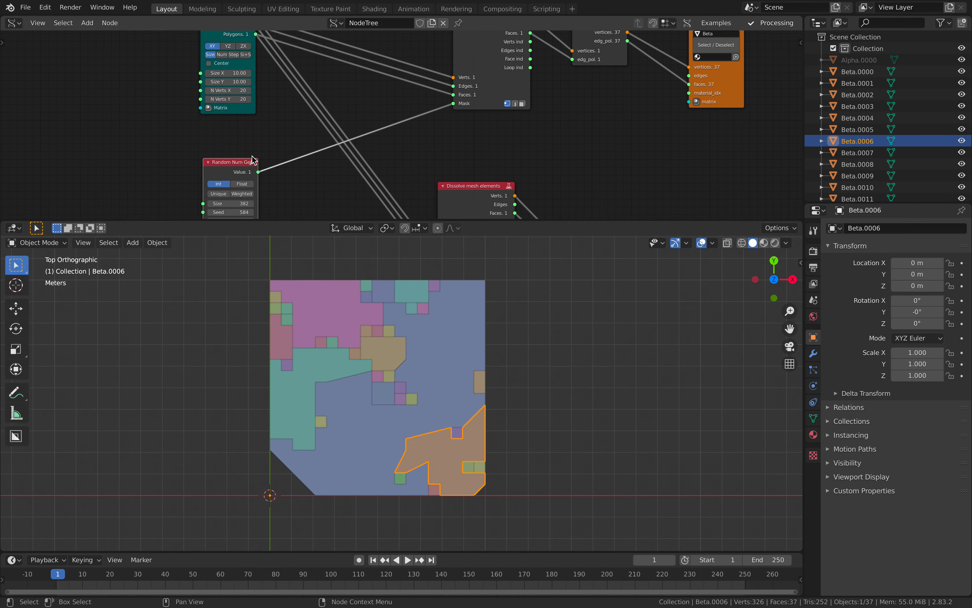
Set the upper mask's Random Num Gen Seed to 710 and save the file
drag(234, 164, 253, 138)
middle_drag(254, 137, 263, 121)
scroll(263, 121, down, 1)
drag(258, 163, 404, 163)
click(384, 332)
middle_drag(347, 144, 342, 197)
key(ctrl+s)
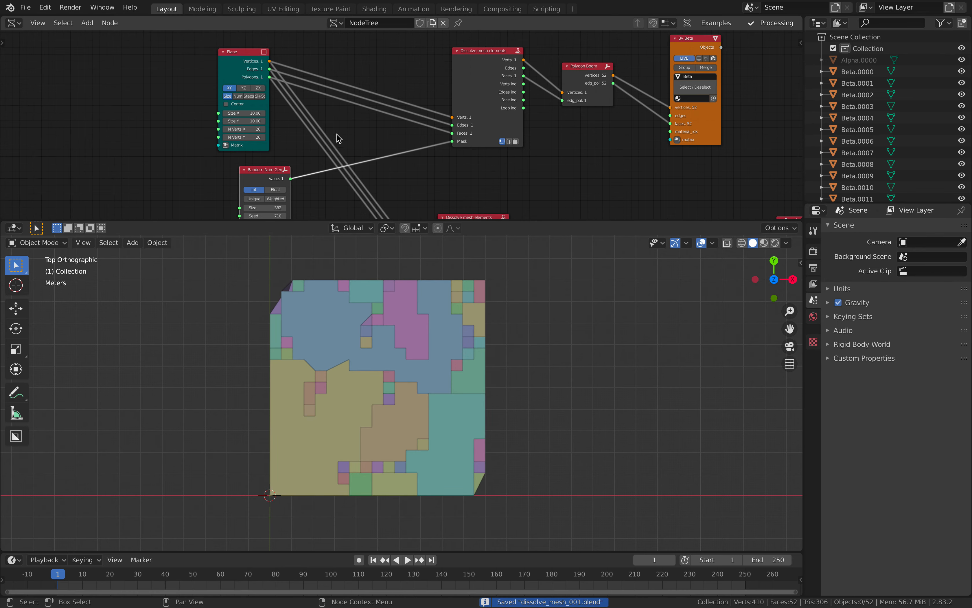
Enlarge the node editor and move the Plane, Dissolve mesh elements, Polygon Boom and BV Beta nodes of the upper setup closer together
scroll(282, 117, up, 1)
drag(197, 61, 172, 65)
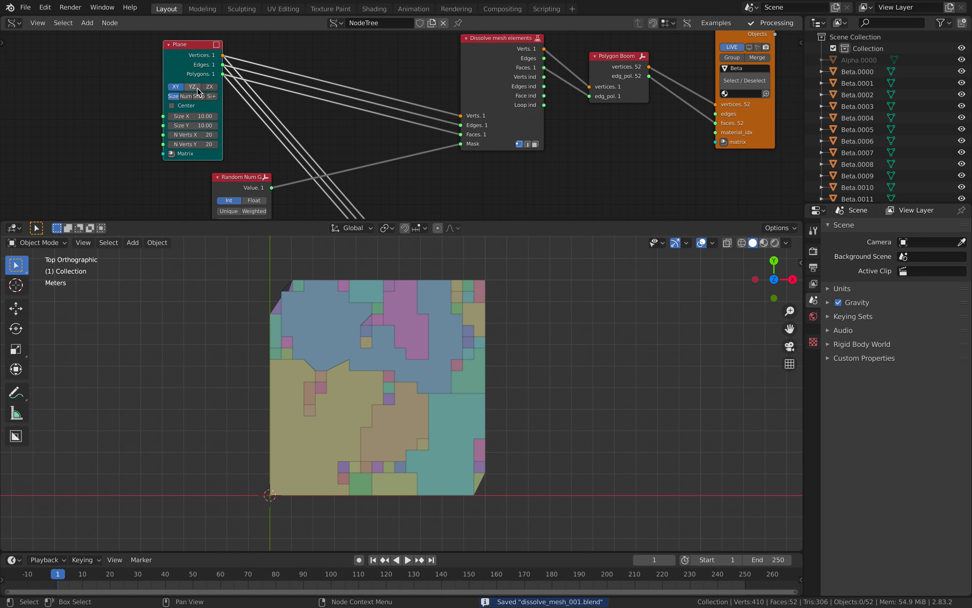
mouse_move(257, 140)
middle_down()
mouse_move(236, 151)
mouse_move(270, 140)
middle_up()
drag(505, 220, 462, 330)
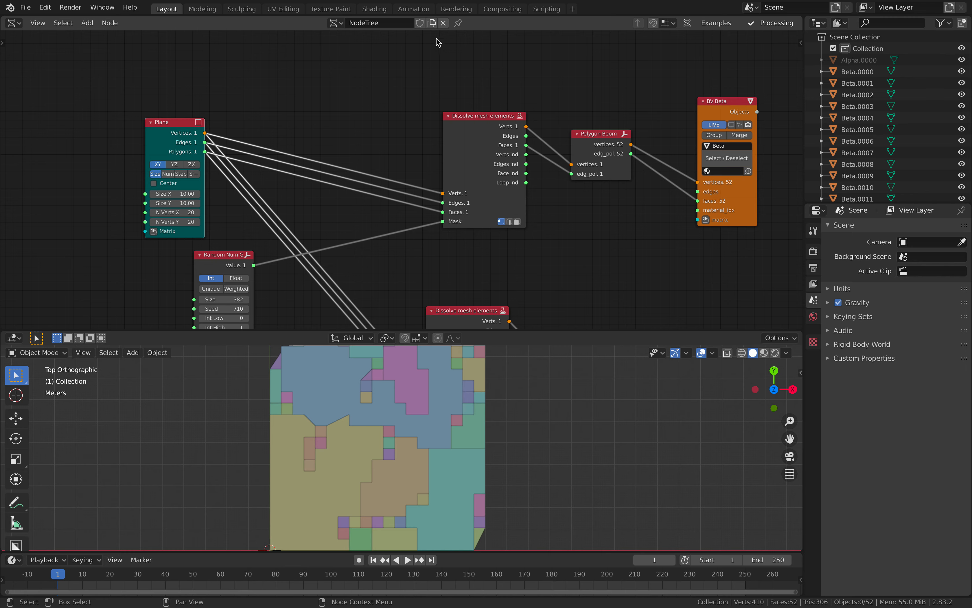
middle_drag(464, 153, 447, 130)
drag(447, 131, 362, 108)
drag(561, 120, 452, 83)
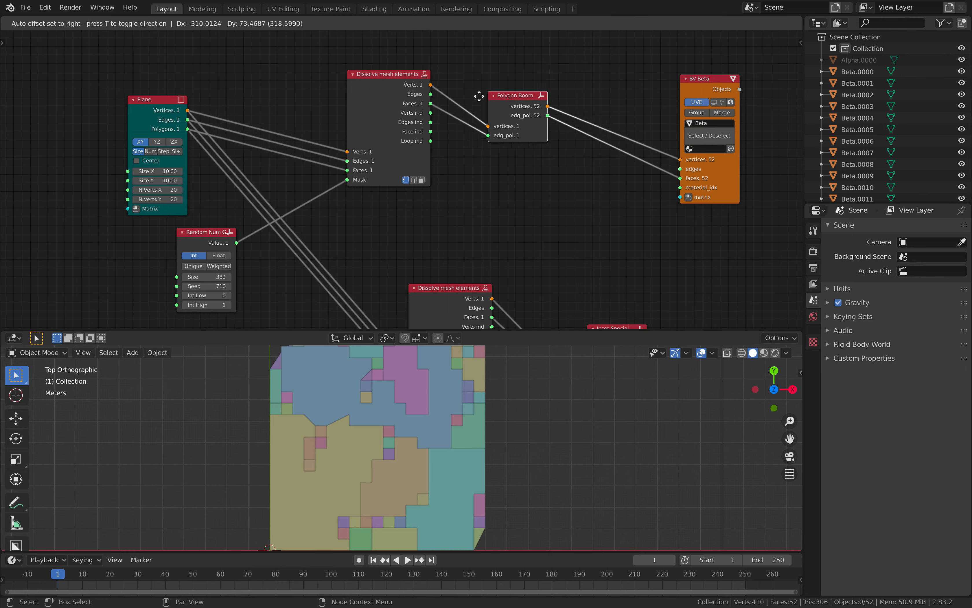
drag(701, 177, 576, 135)
drag(377, 107, 354, 115)
scroll(381, 179, up, 1)
Try the upper Dissolve mesh elements node in edge and face modes, and return it to vertex mode
click(390, 188)
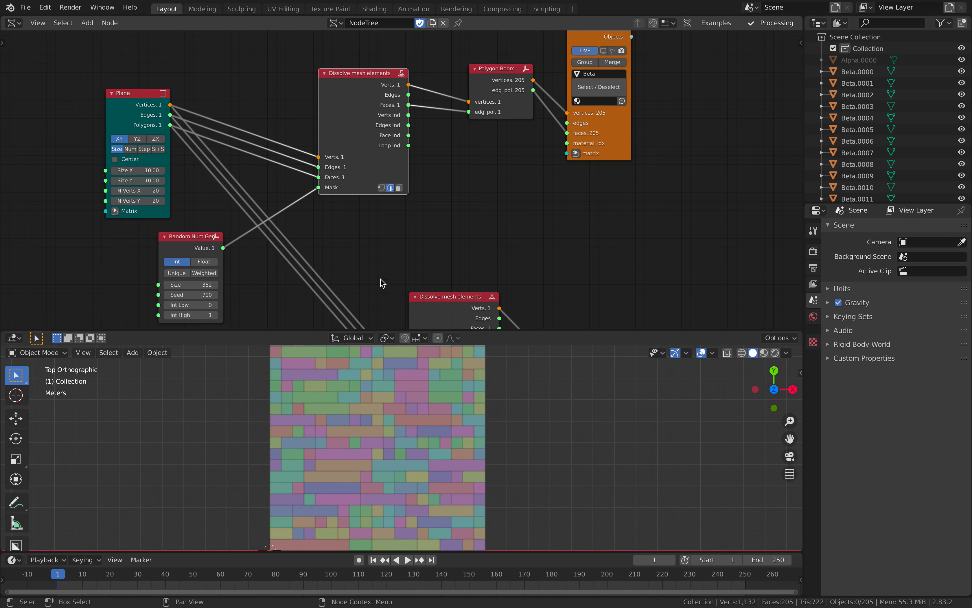
click(399, 188)
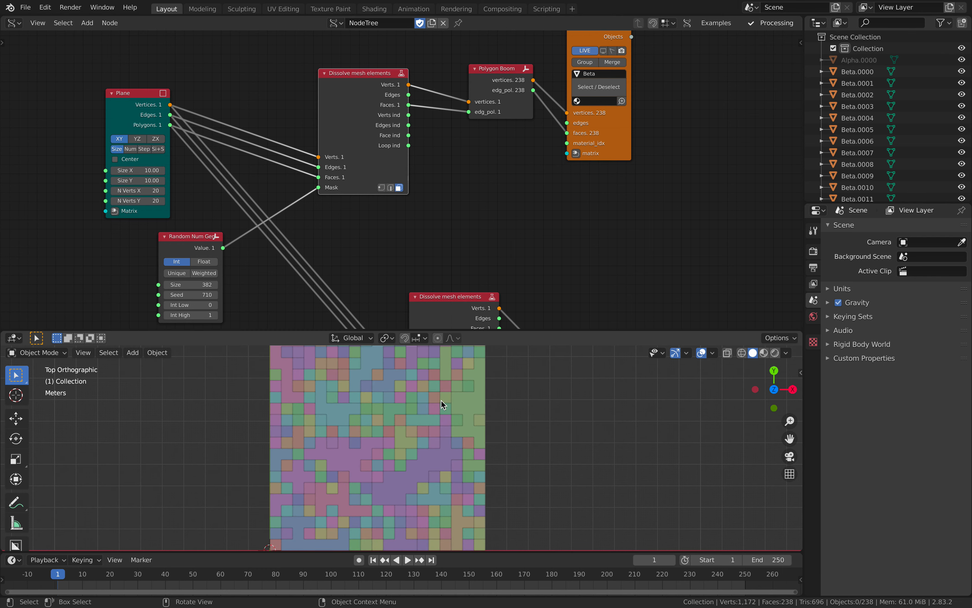
click(443, 401)
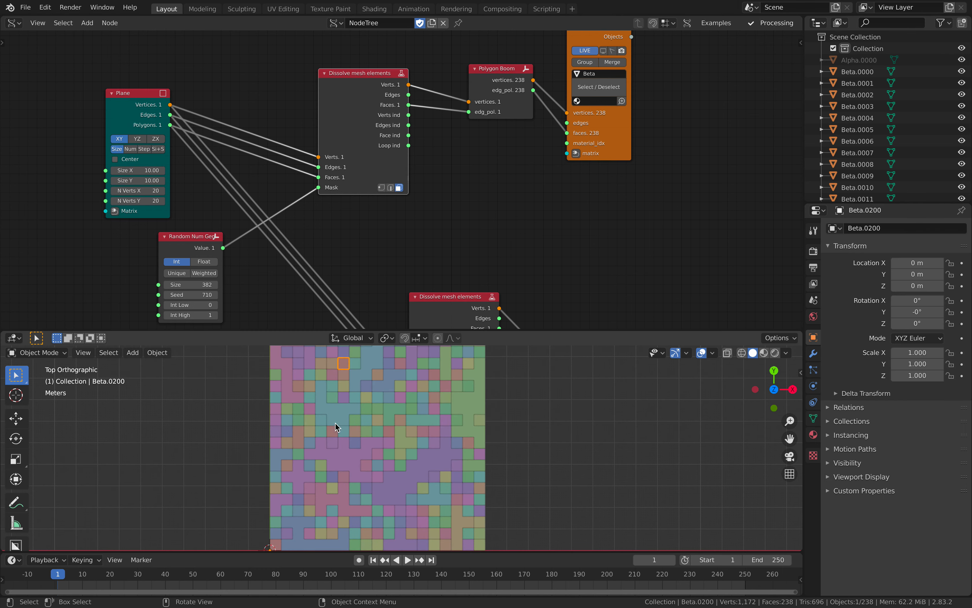
click(382, 188)
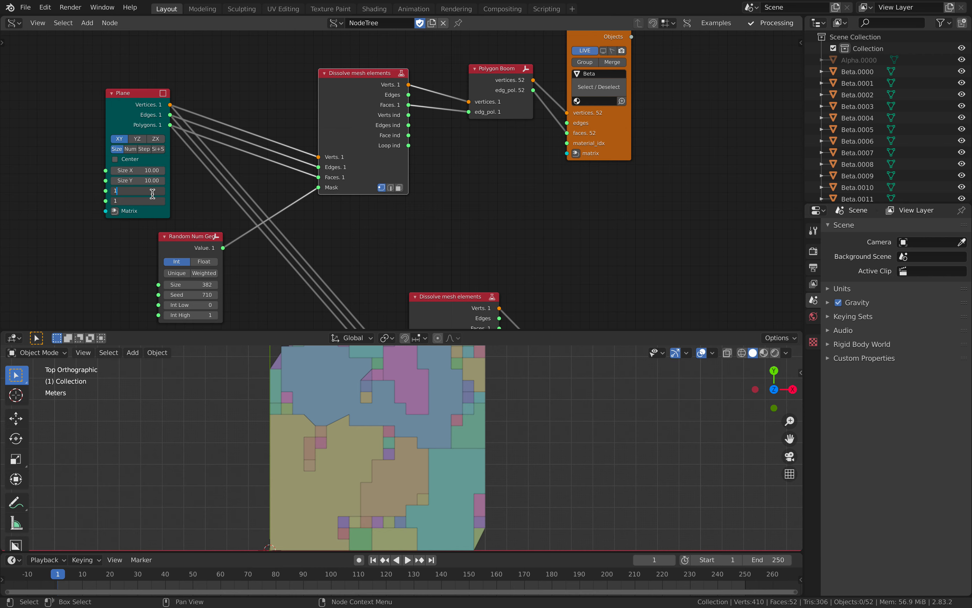
Set the Plane's N Verts X and Y to 15 and the upper mask's Random Num Gen to Seed 754 and Size 374
text(15)
key(Return)
scroll(396, 462, down, 2)
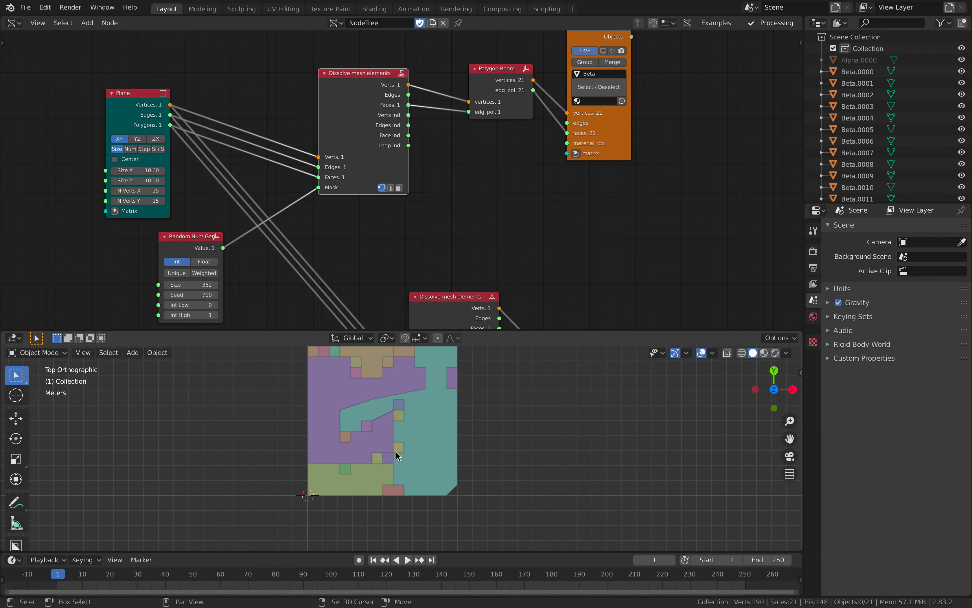
shift+middle_drag(415, 429, 392, 457)
click(388, 424)
click(349, 456)
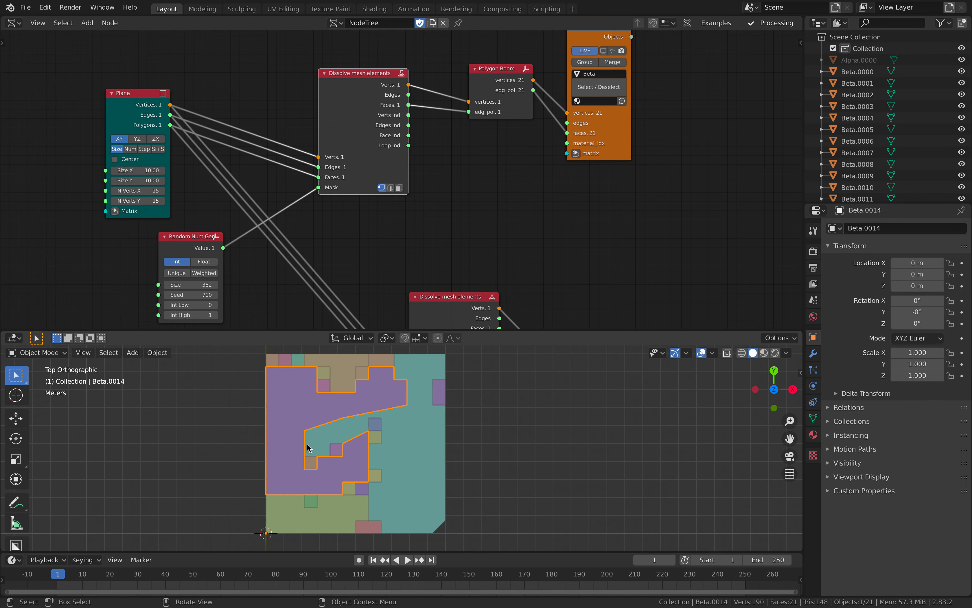
drag(198, 295, 216, 295)
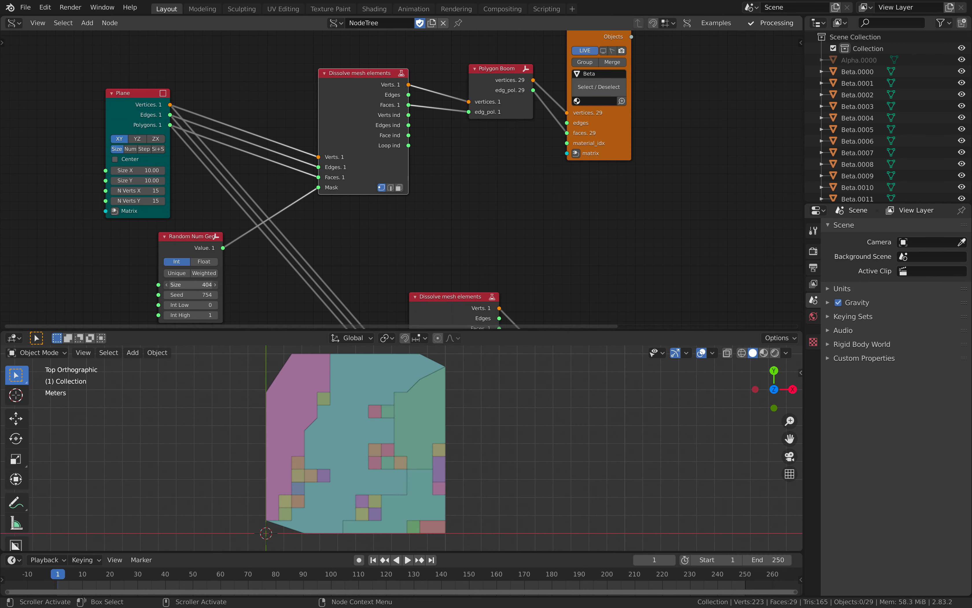
drag(191, 285, 203, 285)
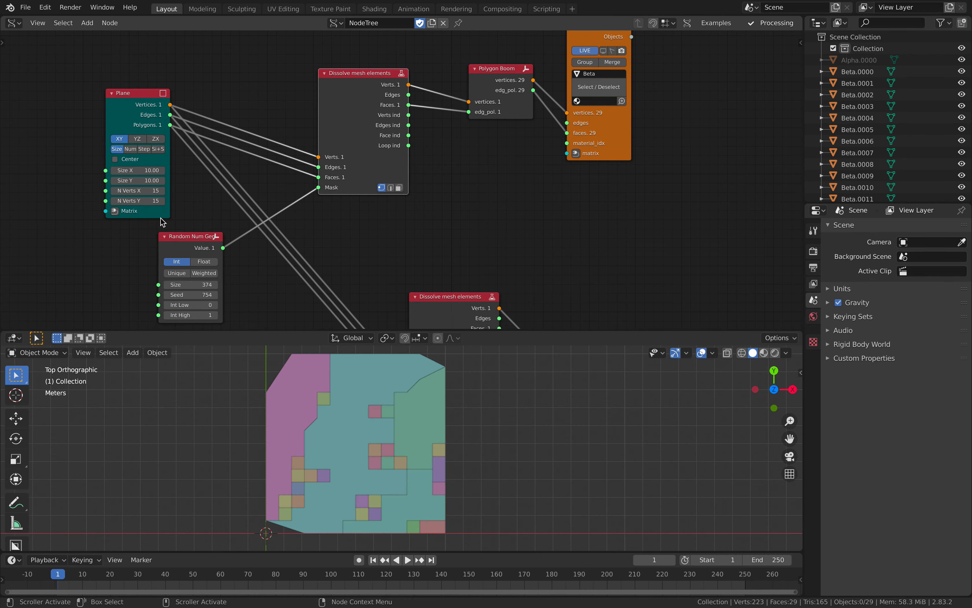
Set the Plane's N Verts X and N Verts Y to 40
drag(143, 180, 121, 180)
click(143, 179)
text(10)
key(Return)
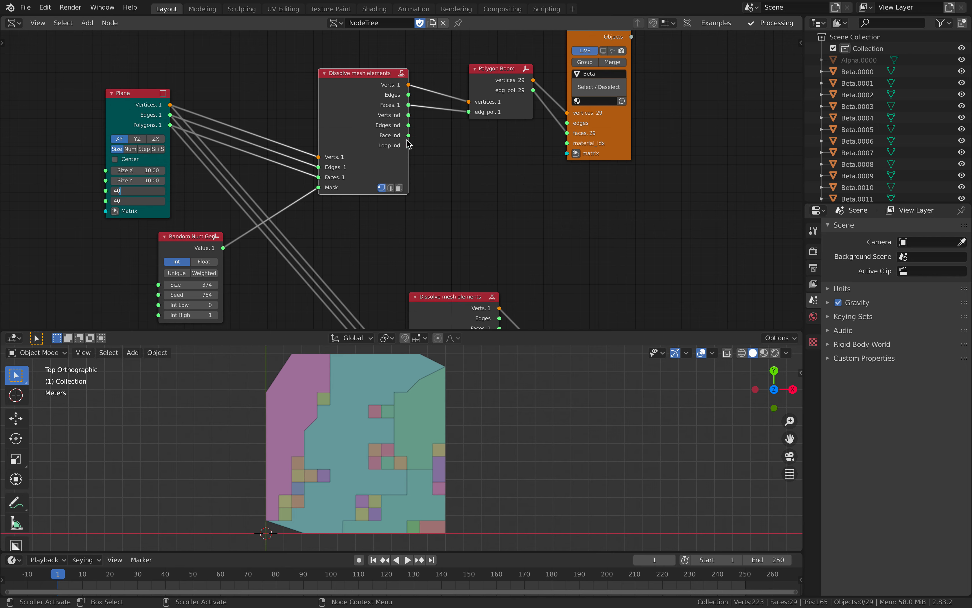
key(Return)
scroll(407, 144, down, 1)
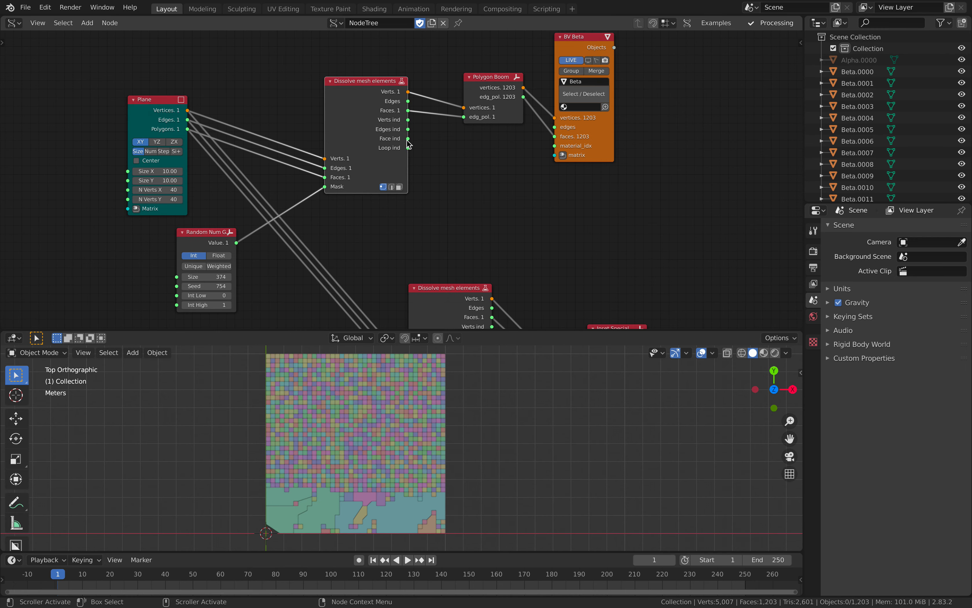
Delete the Polygon Boom node and link the upper Dissolve node's Verts, Edges and Faces directly to BV Beta
scroll(488, 211, up, 2)
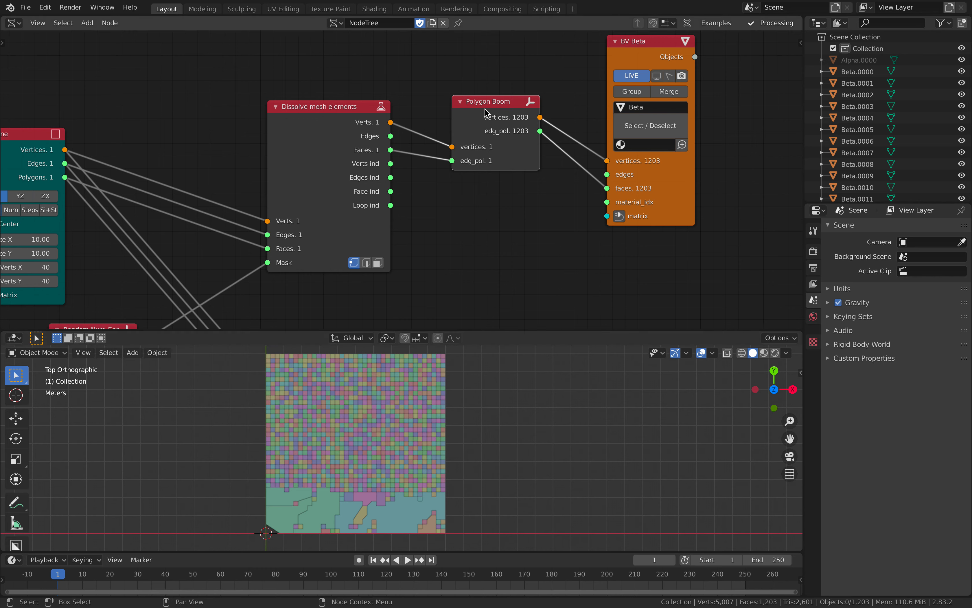
key(x)
click(371, 107)
shift+click(610, 55)
key(f)
key(f)
key(f)
drag(628, 53, 504, 56)
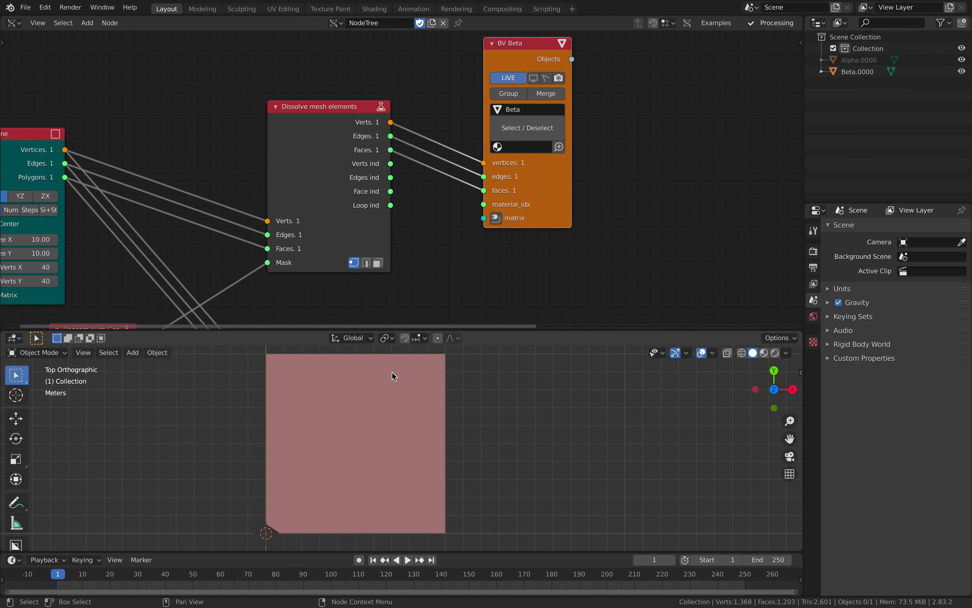
Select the single dissolved plane and examine its mesh in Edit Mode
click(393, 370)
key(Tab)
key(Tab)
Tidy the node layout by repositioning the lower chain's Inset Special and Delete Loose nodes and the BV Beta node
middle_drag(509, 187, 562, 168)
drag(571, 193, 625, 178)
scroll(526, 204, down, 2)
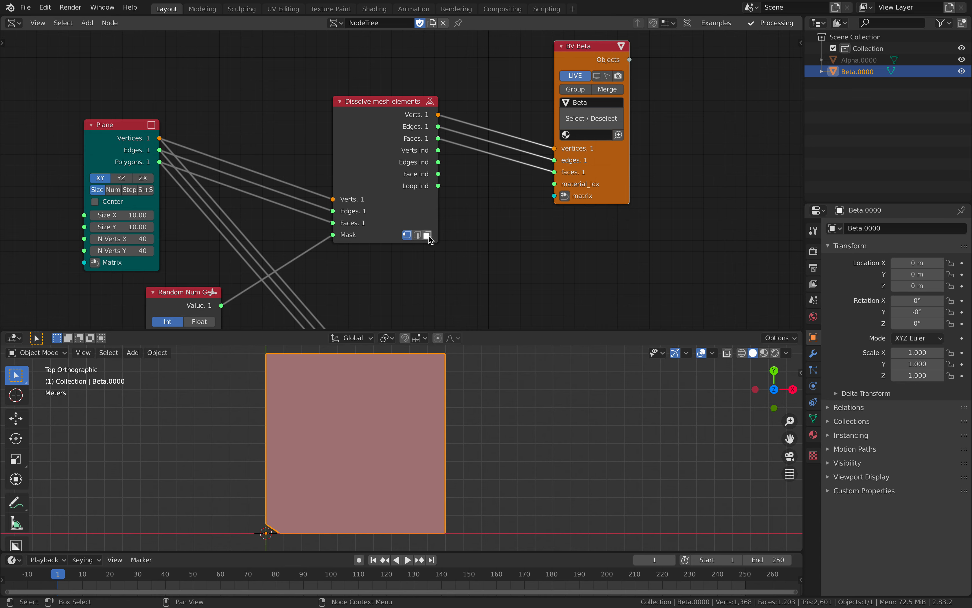
middle_drag(463, 267, 433, 214)
scroll(524, 269, down, 3)
scroll(523, 262, up, 2)
middle_drag(527, 258, 532, 161)
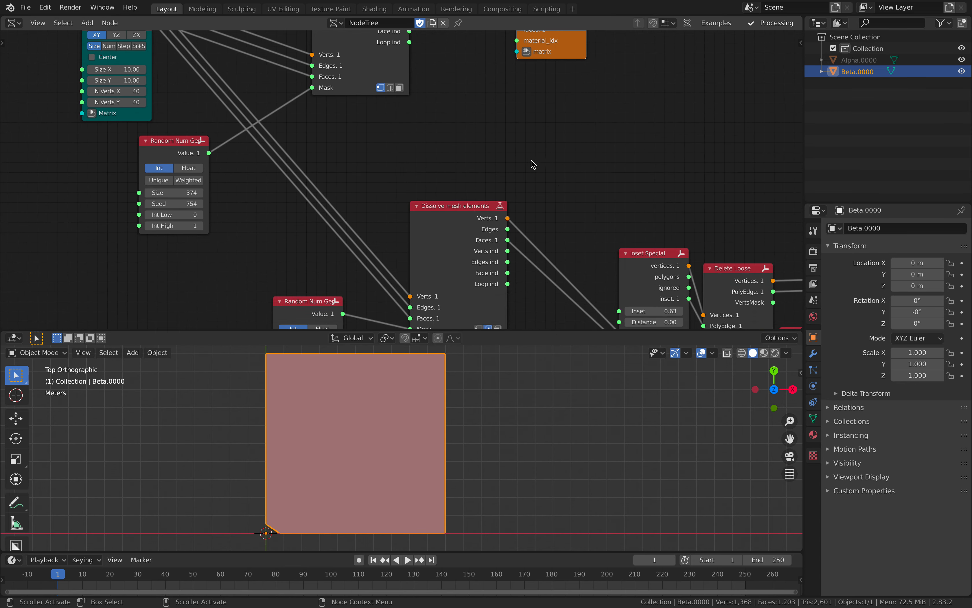
middle_drag(641, 260, 633, 273)
drag(644, 270, 592, 248)
middle_drag(634, 239, 560, 215)
drag(643, 269, 640, 213)
middle_drag(720, 314, 627, 303)
drag(627, 312, 620, 302)
middle_drag(383, 74, 526, 227)
drag(533, 157, 551, 150)
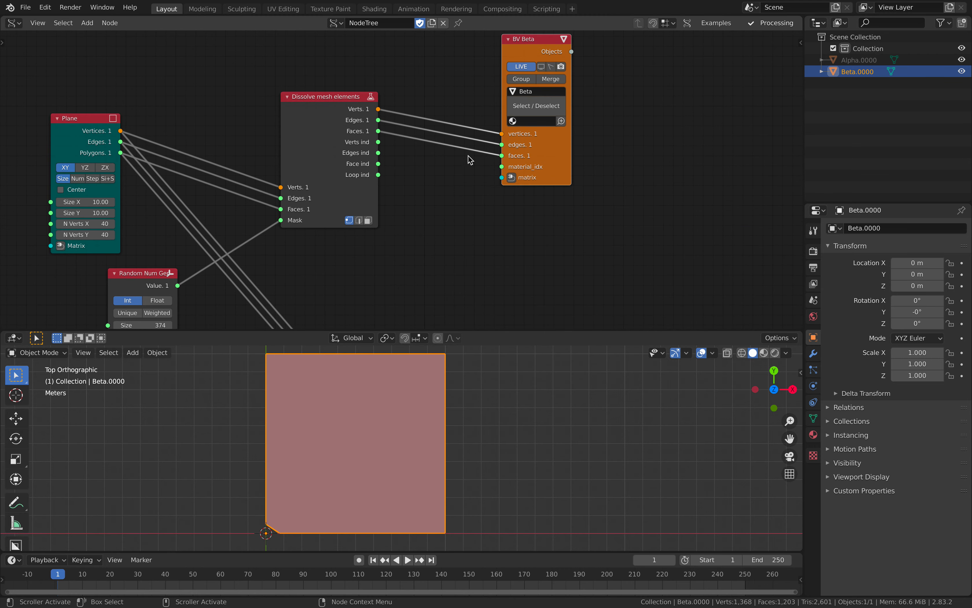
drag(309, 151, 311, 149)
Set the Plane's N Verts X and N Verts Y to 20 and save the file
middle_drag(278, 150, 314, 97)
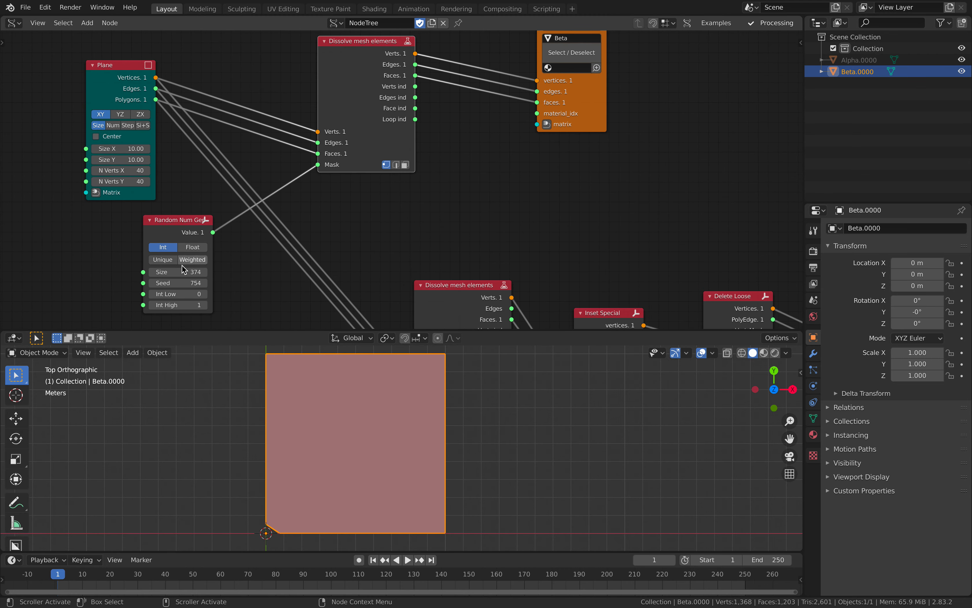
key(Return)
click(265, 81)
key(ctrl+s)
Move BV Beta farther from its Dissolve node and reposition the lower chain's Delete Loose, Extrude Separate Faces and Matrix In nodes
middle_drag(329, 118, 220, 114)
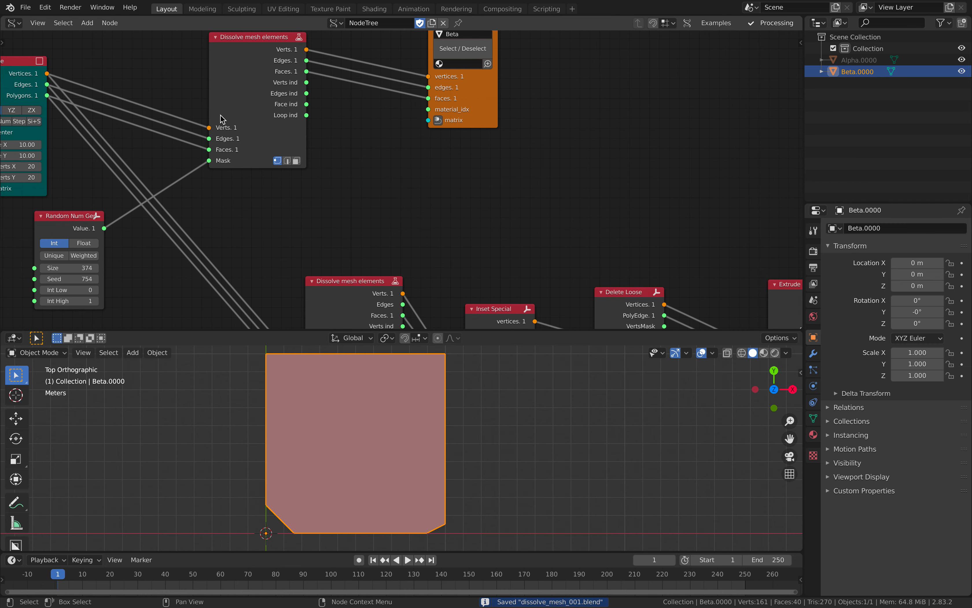
drag(484, 106, 625, 122)
middle_drag(569, 296, 507, 205)
drag(570, 235, 555, 206)
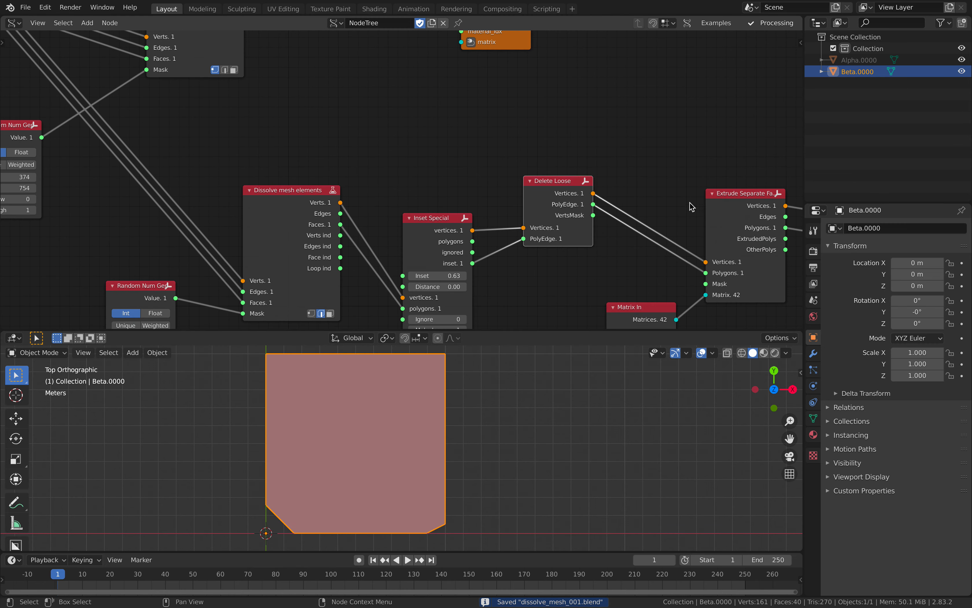
middle_drag(737, 223, 596, 195)
drag(588, 183, 549, 163)
drag(497, 289, 473, 276)
middle_drag(328, 219, 373, 383)
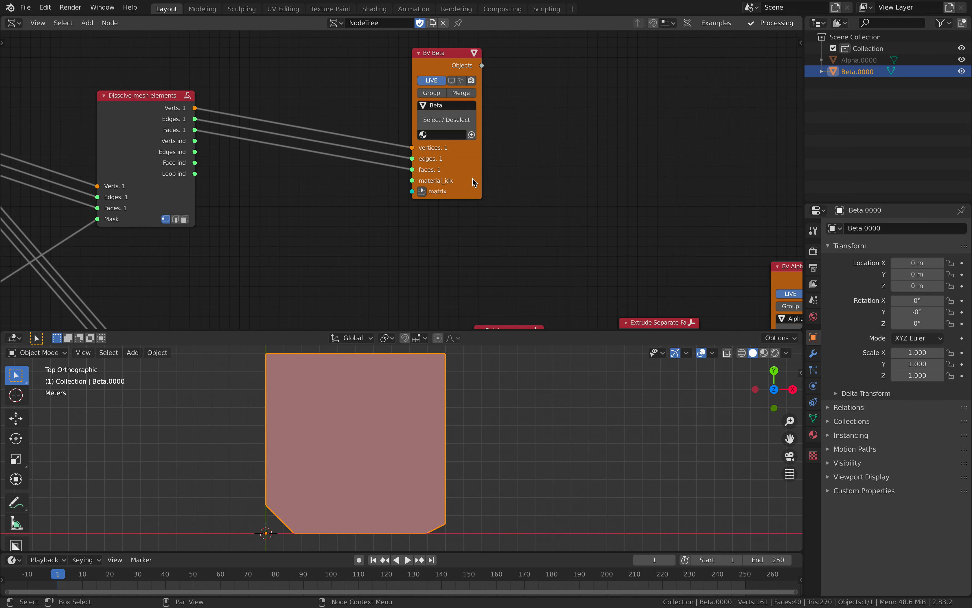
Make room before BV Beta and add an Inset faces node between it and the upper Dissolve node
drag(474, 182, 521, 152)
key(shift+a)
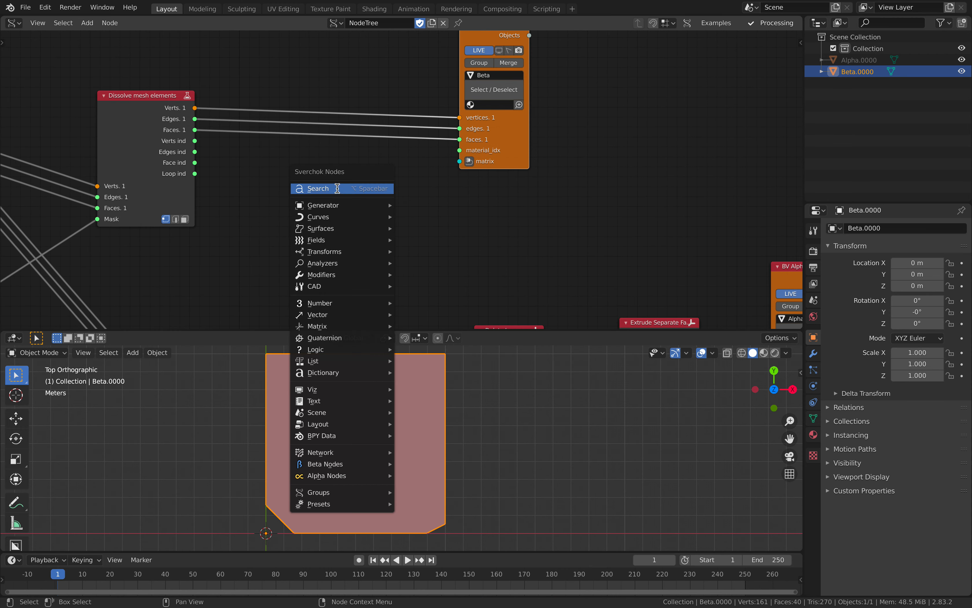
click(341, 187)
text(inset)
key(Return)
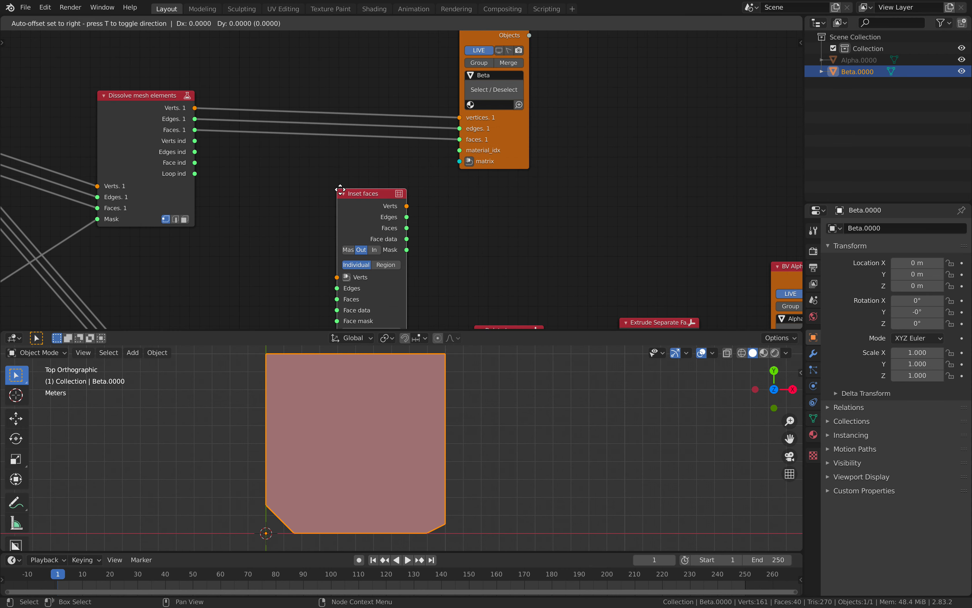
Link the upper Dissolve node's Verts, Edges and Faces through the Inset faces node into BV Beta
click(328, 170)
key(f)
click(353, 168)
shift+click(520, 145)
key(shift+f)
drag(351, 160, 367, 96)
middle_drag(486, 145, 548, 113)
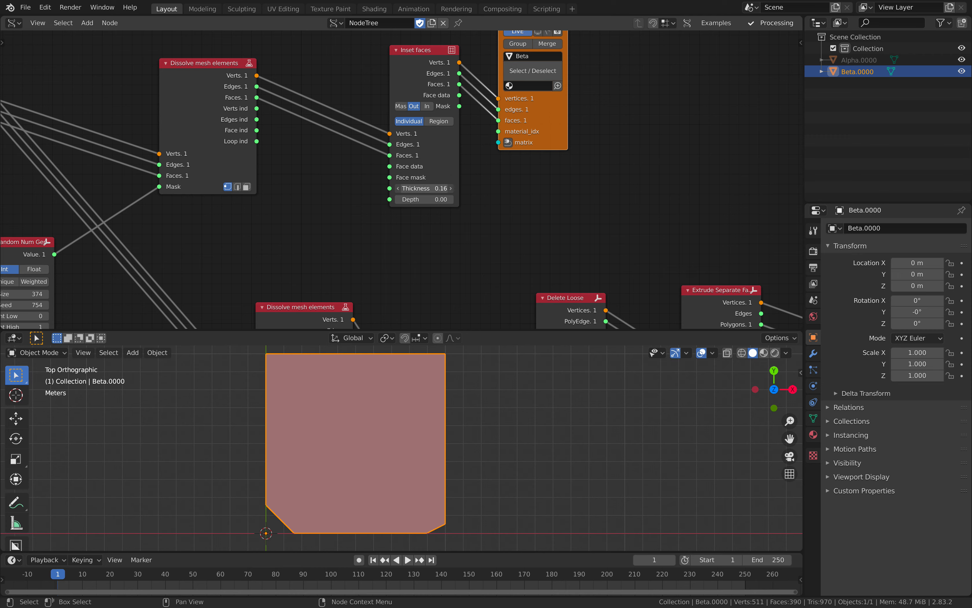
Set the Inset faces node's Thickness to 0.12 and Depth to 0.56, and save the file
mouse_move(424, 188)
mouse_down()
mouse_move(442, 189)
mouse_move(434, 188)
mouse_up()
middle_drag(454, 420, 456, 286)
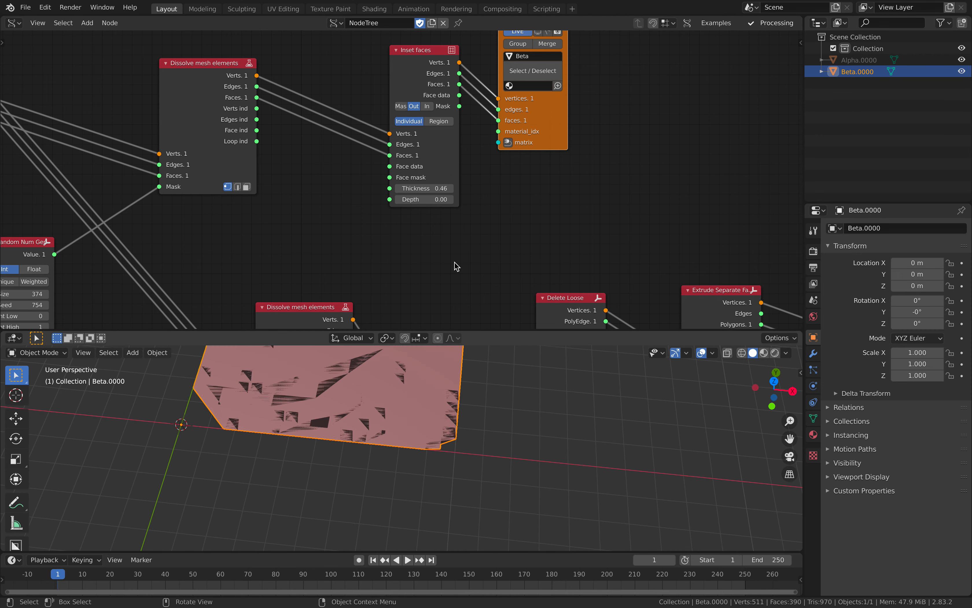
drag(426, 199, 404, 188)
middle_drag(485, 454, 465, 458)
key(ctrl+s)
Move the upper mask's Random Num Gen node up against the Plane node and set its Seed to 972, then 1154
middle_drag(348, 196, 484, 156)
middle_drag(355, 175, 466, 203)
middle_drag(270, 276, 262, 253)
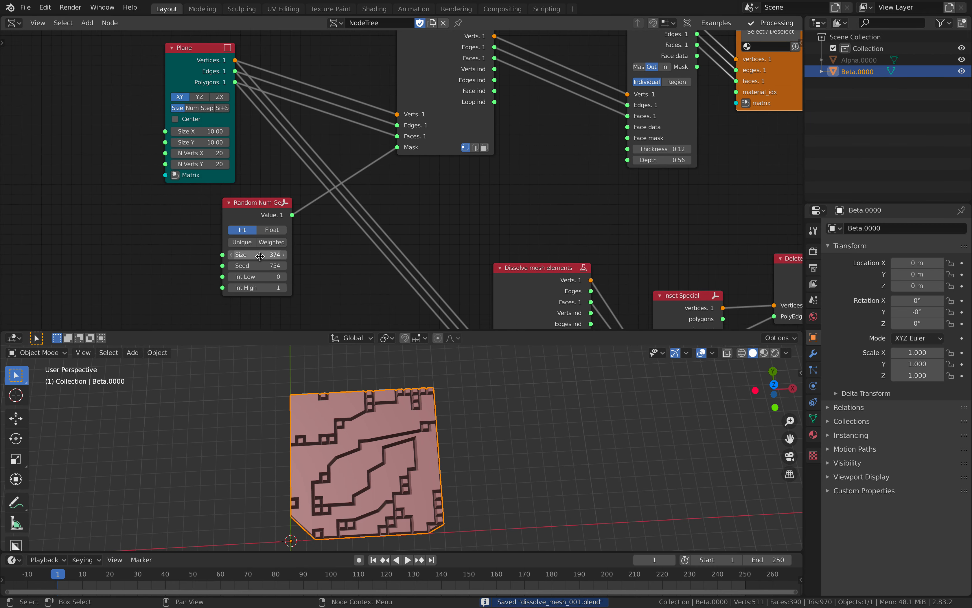
scroll(261, 265, up, 1)
drag(231, 204, 209, 186)
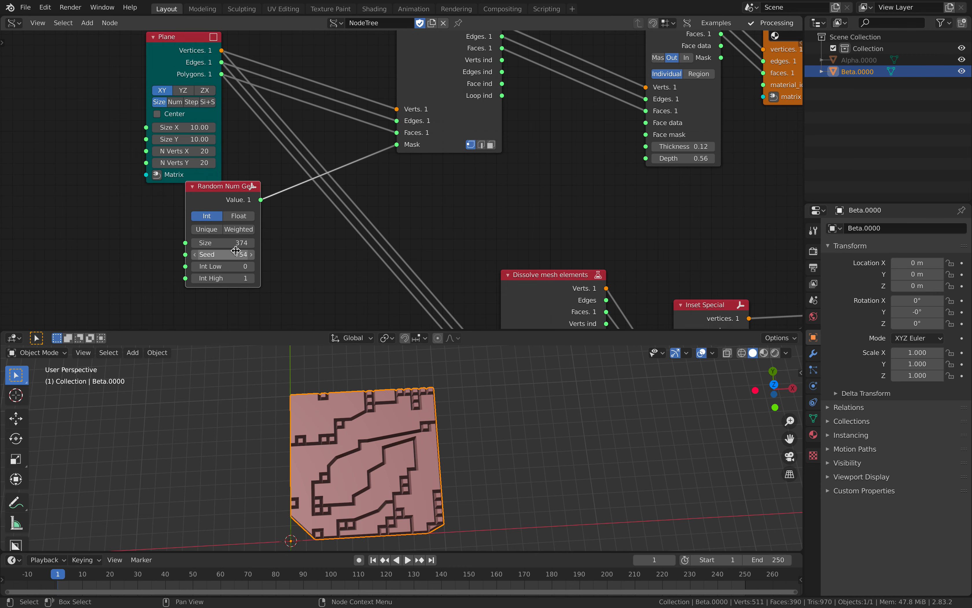
drag(223, 254, 275, 254)
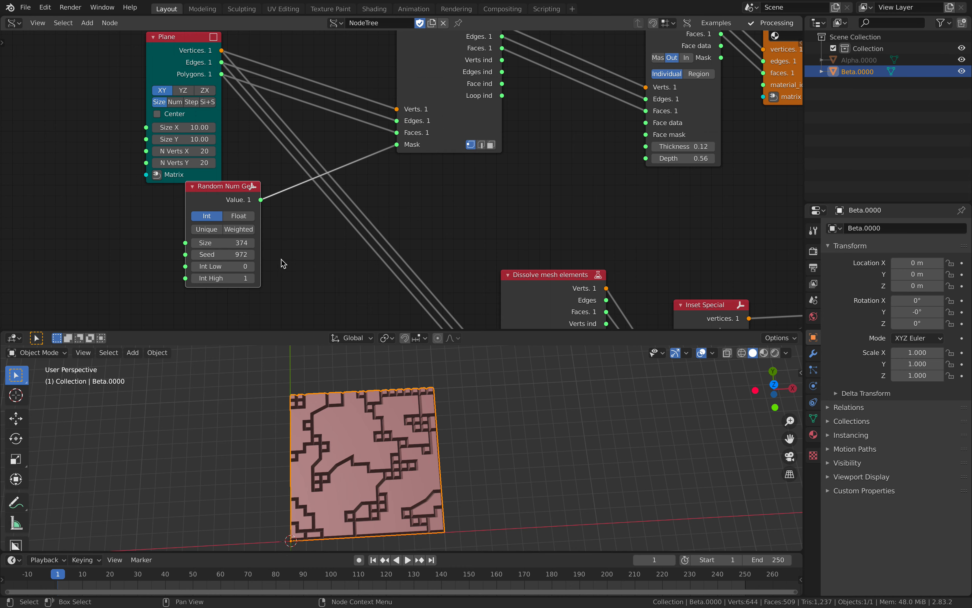
middle_drag(275, 264, 274, 231)
scroll(274, 232, up, 2)
drag(209, 222, 237, 221)
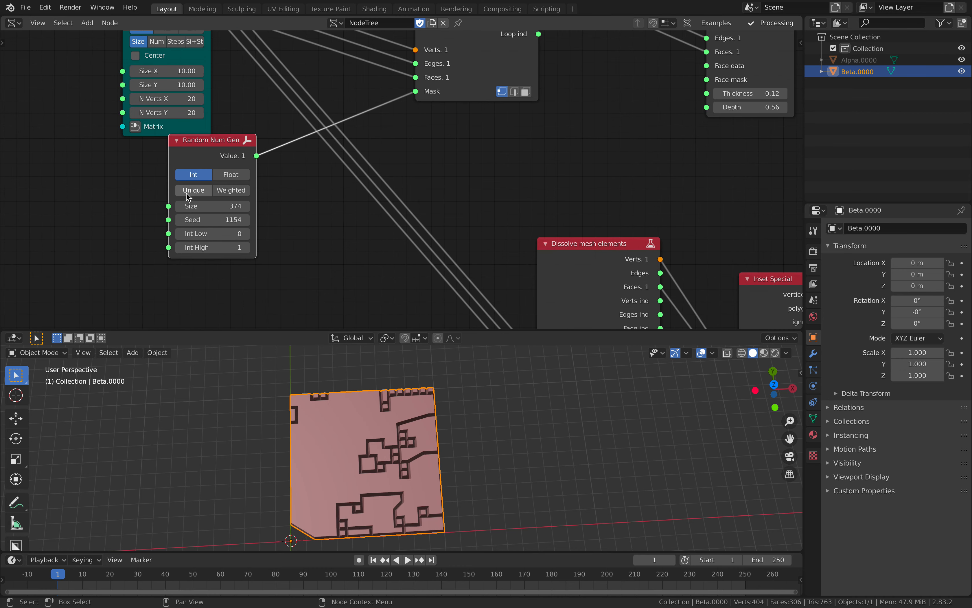
Try the Unique and Weighted options on the upper mask's Random Num Gen and switch both off again
click(194, 192)
click(236, 192)
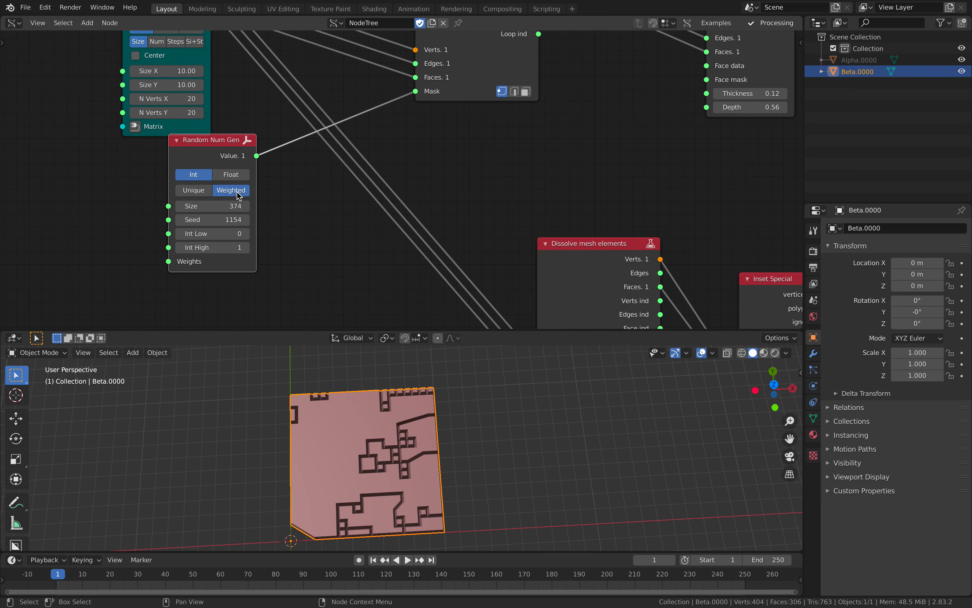
click(234, 192)
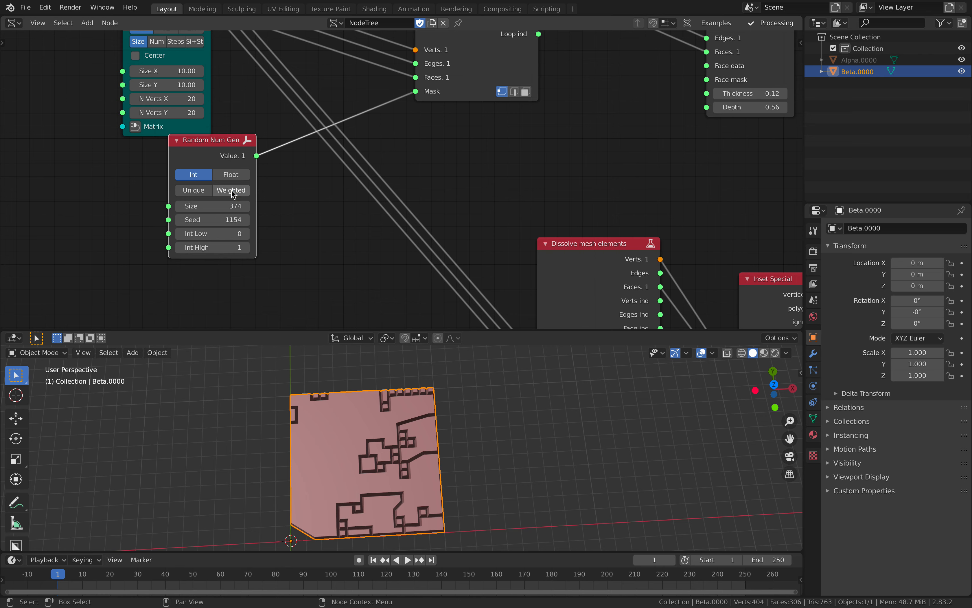
Set the upper mask's Random Num Gen to Seed 1180 and Size 410, and save the file
drag(214, 214, 258, 219)
click(201, 193)
click(201, 194)
middle_drag(362, 469, 348, 448)
middle_drag(329, 152, 342, 178)
click(342, 178)
key(ctrl+s)
Spread out the upper setup by moving the Plane and Dissolve mesh elements nodes away from the Random Num Gen node
scroll(342, 178, down, 3)
middle_drag(418, 430, 416, 430)
scroll(317, 165, down, 3)
middle_drag(318, 165, 325, 242)
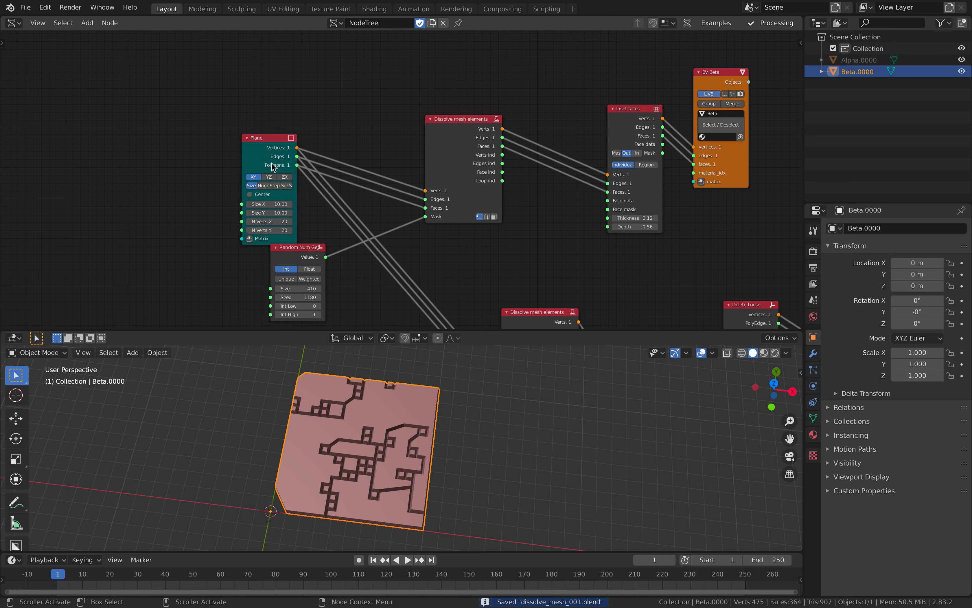
drag(272, 166, 232, 115)
drag(455, 139, 461, 103)
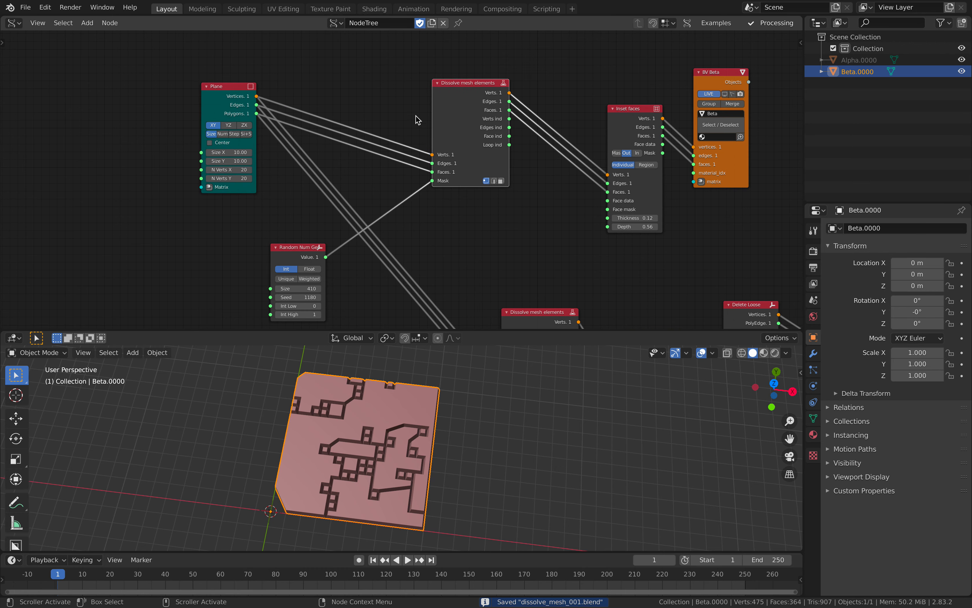
drag(234, 97, 200, 135)
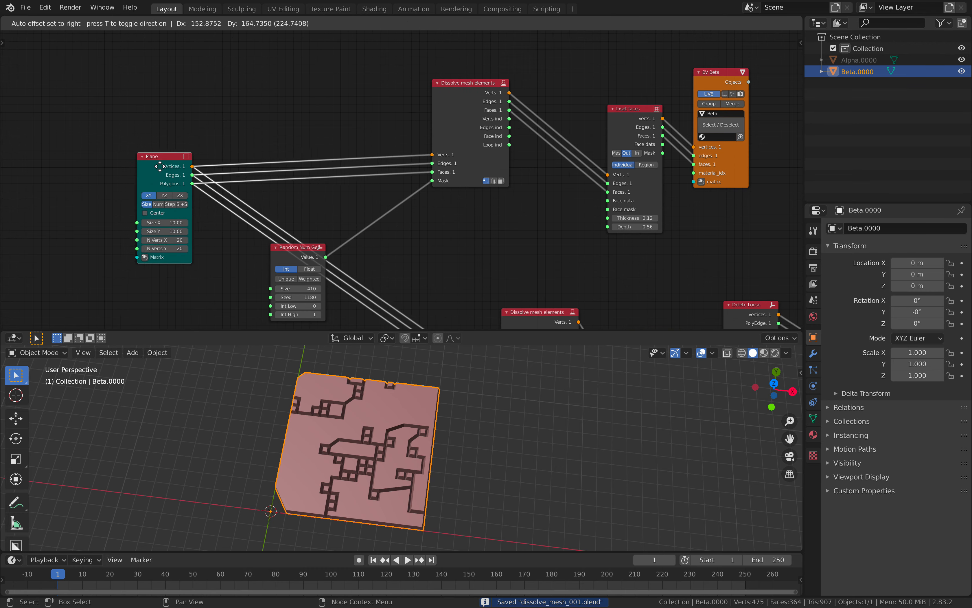
Save the file as a new version named dissolve_mesh_002.blend
click(26, 7)
click(64, 95)
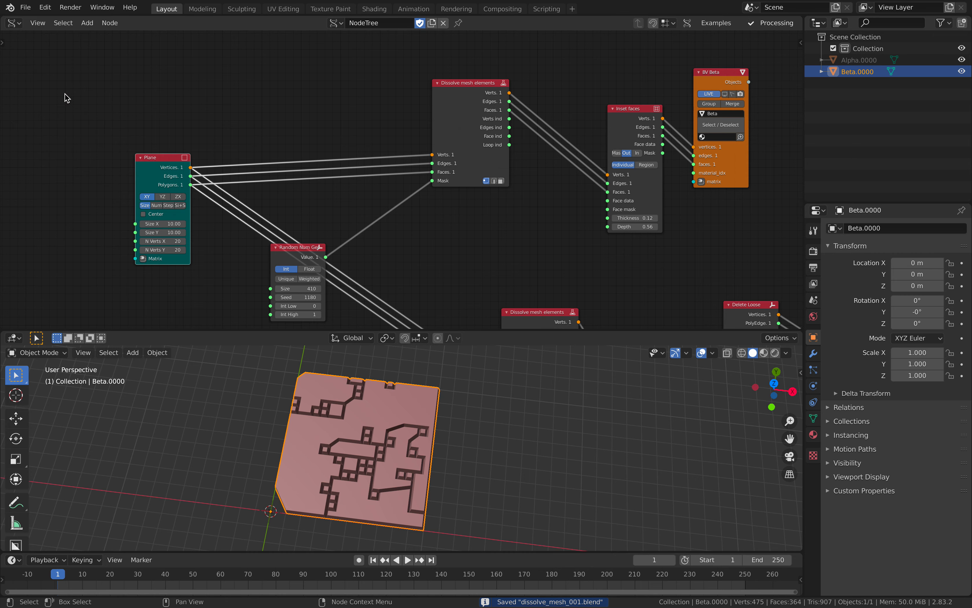
click(644, 537)
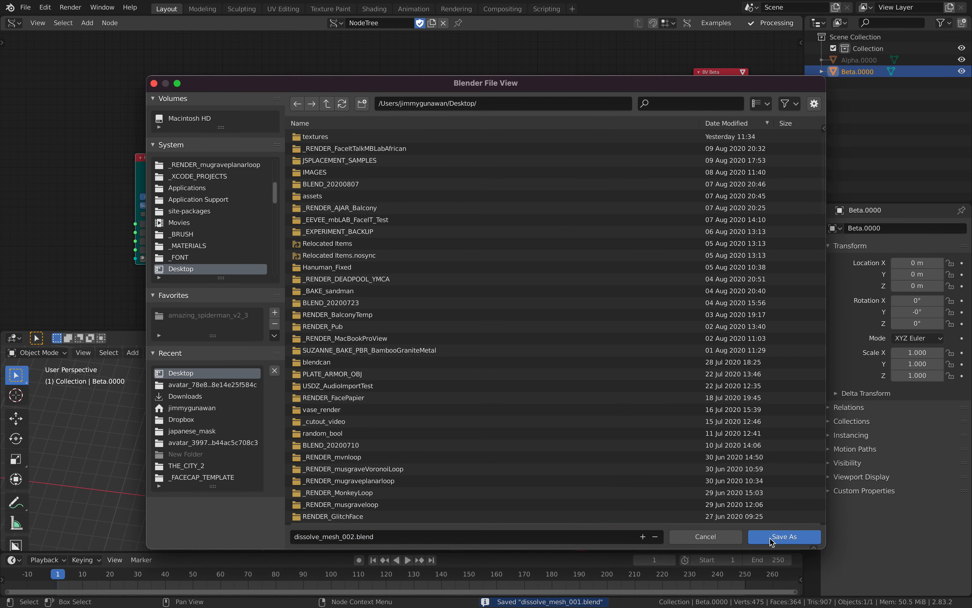
click(782, 538)
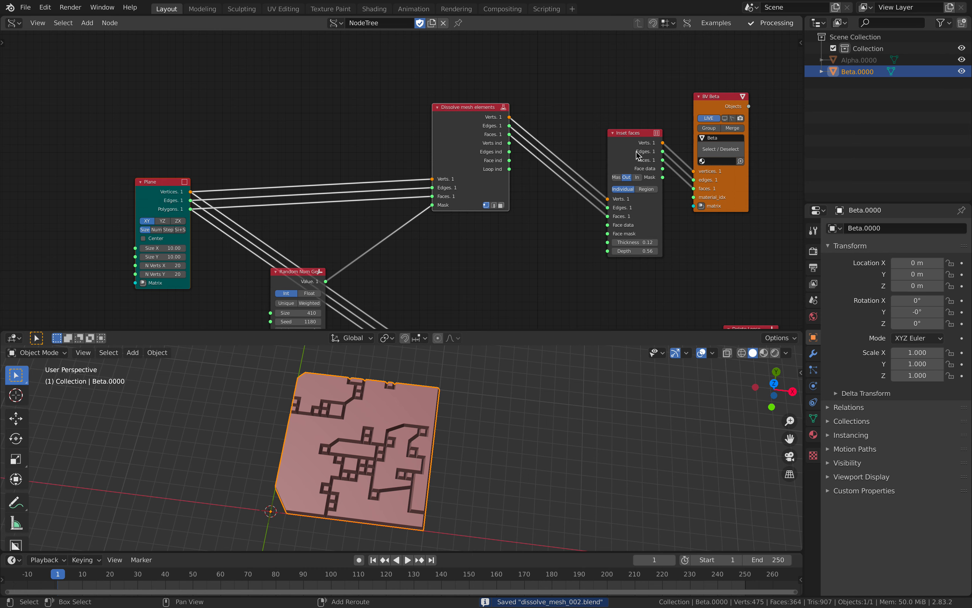
Duplicate the upper Plane, Random Num Gen, Dissolve, Inset faces and viewer nodes and place the copy above the original
middle_drag(418, 219, 406, 296)
key(shift+d)
click(406, 63)
middle_drag(423, 78, 411, 174)
click(283, 80)
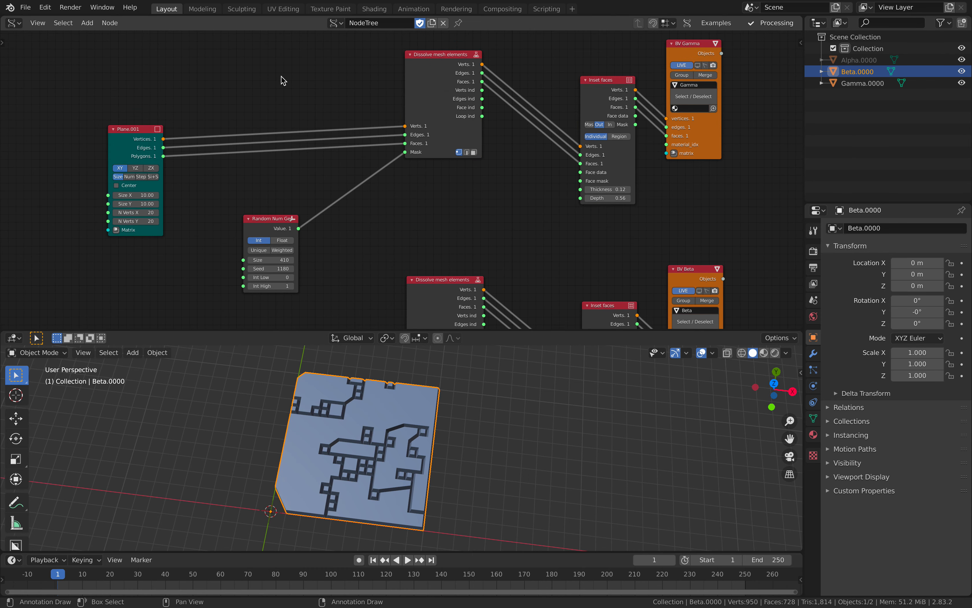
Delete the duplicated Plane node and add a Suzanne node in its place
key(x)
key(shift+a)
click(217, 113)
text(suz)
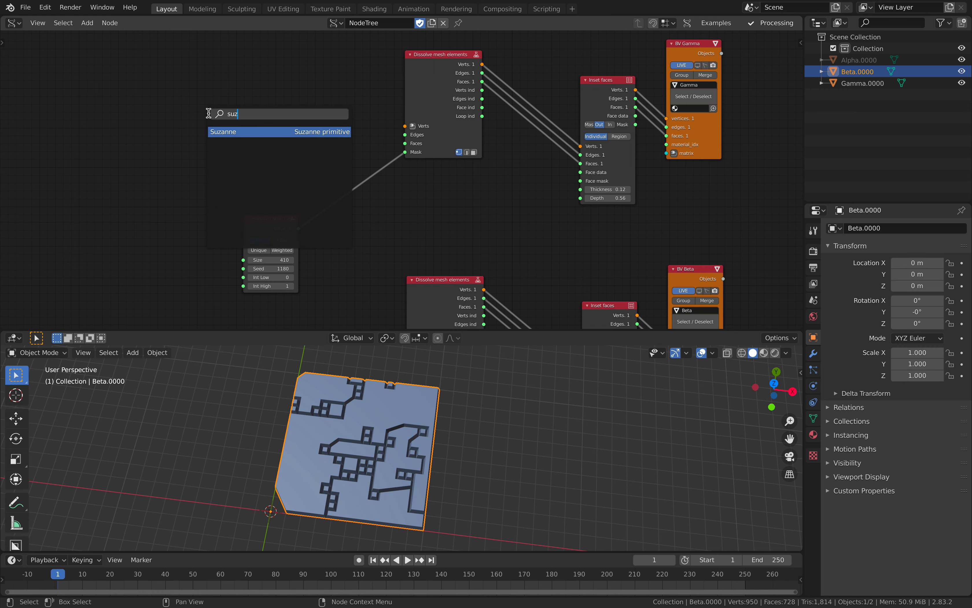
key(Return)
click(222, 123)
Link the Suzanne node's vertices, edges and faces to the duplicated Dissolve mesh elements node and inspect the resulting mesh
shift+click(417, 103)
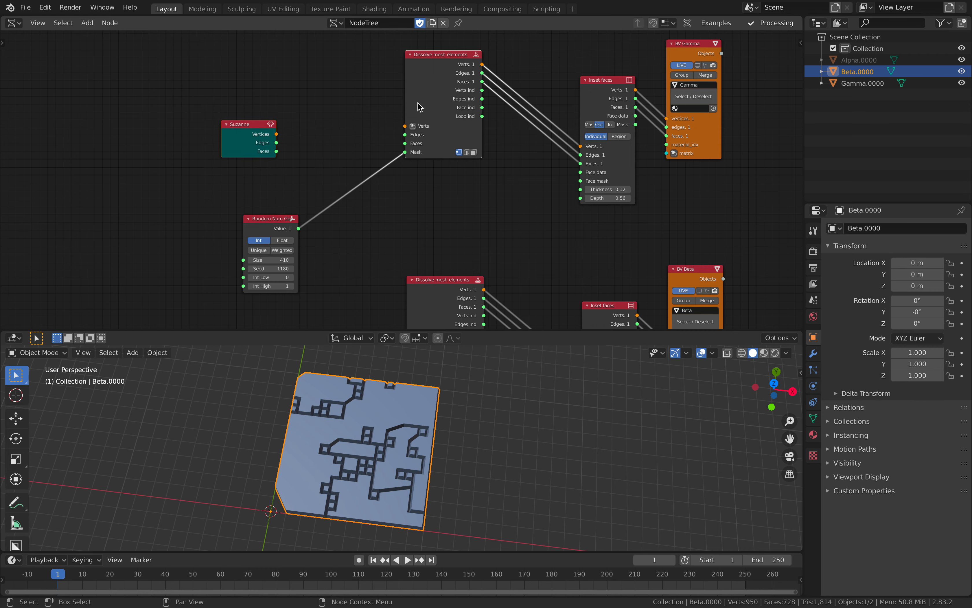
key(f)
shift+middle_drag(375, 462, 448, 420)
middle_drag(448, 420, 448, 405)
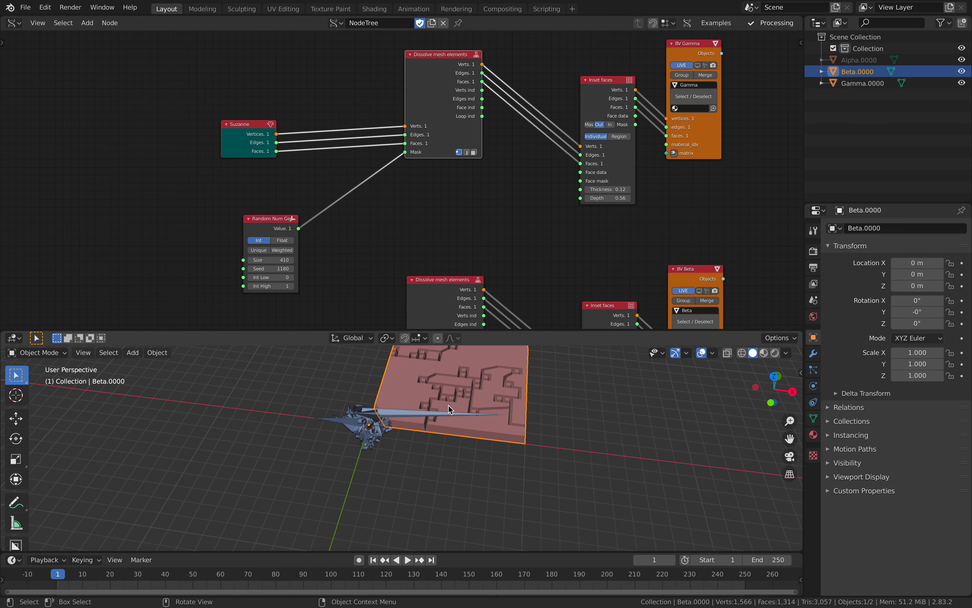
scroll(448, 405, up, 5)
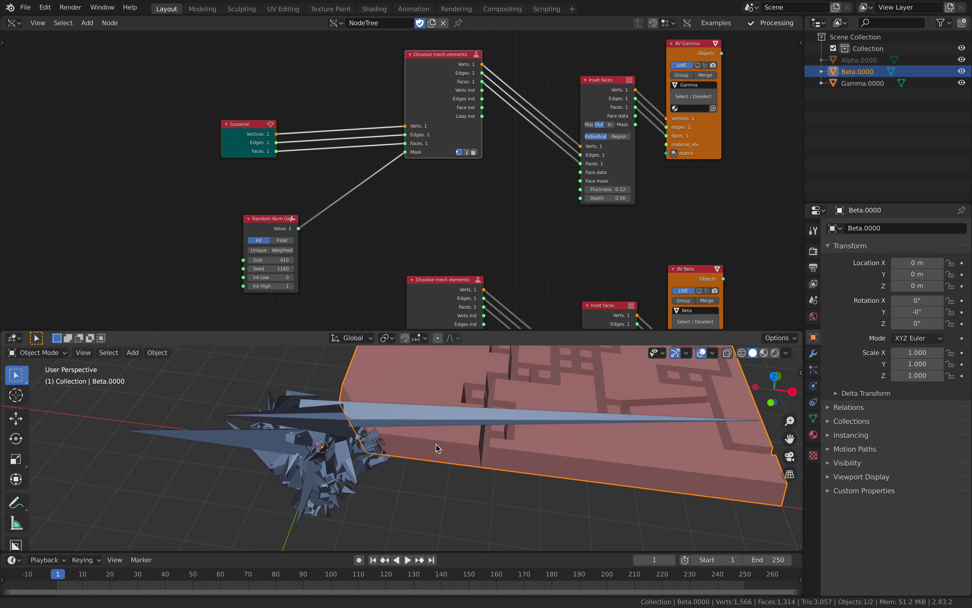
Tidy the Suzanne setup by moving the Dissolve mesh elements, Inset faces, BV Gamma and Random Num Gen nodes closer together
drag(426, 108, 416, 114)
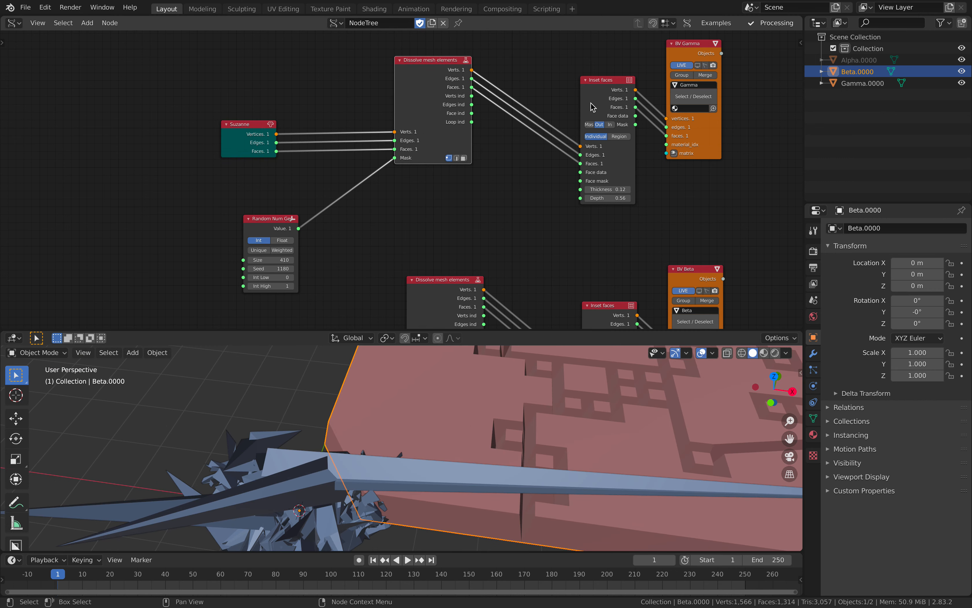
drag(600, 87, 555, 57)
drag(686, 130, 644, 125)
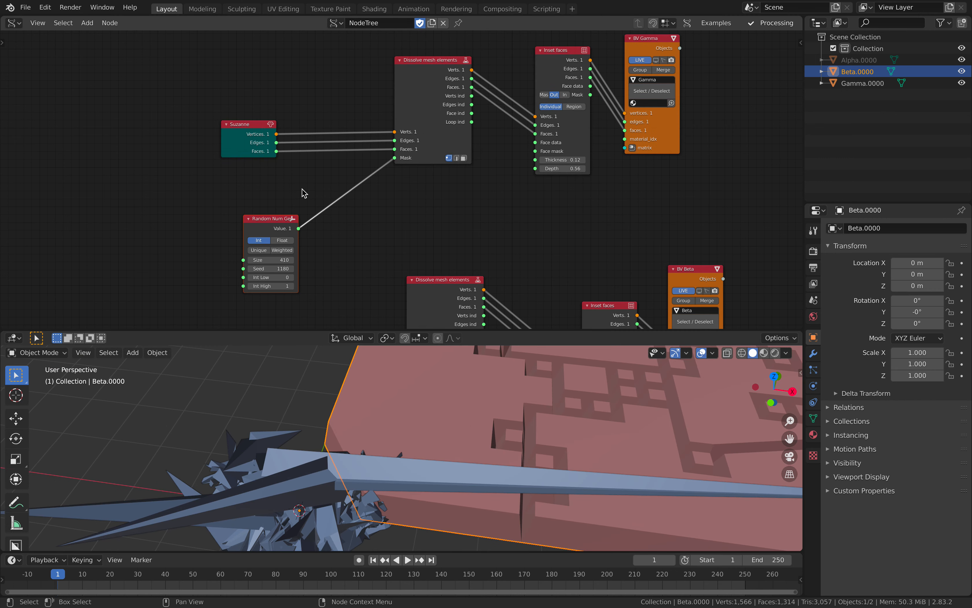
drag(289, 218, 326, 168)
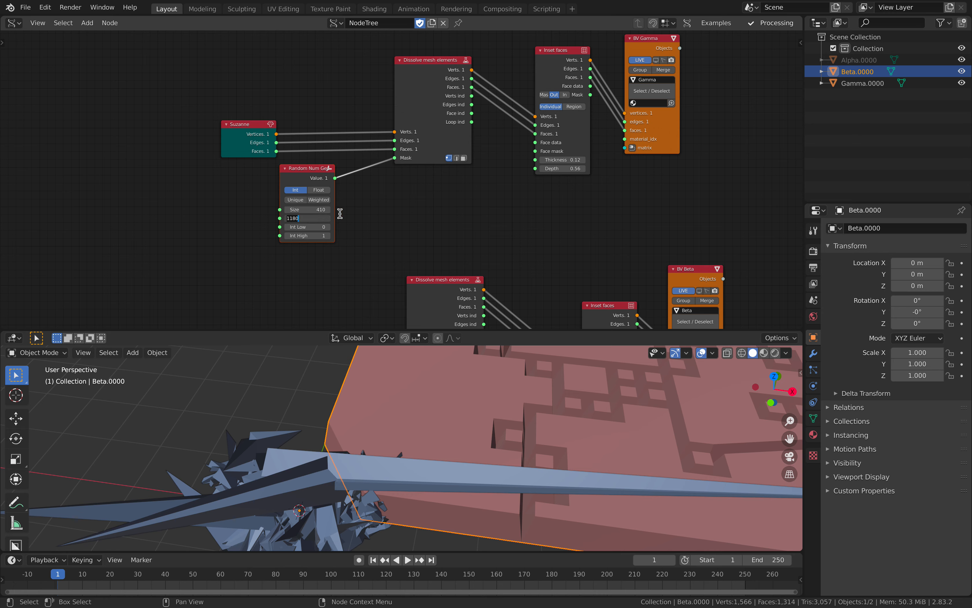
Set the Suzanne setup's Random Num Gen to Size 100, Seed 1220 and Int Low 6
key(Return)
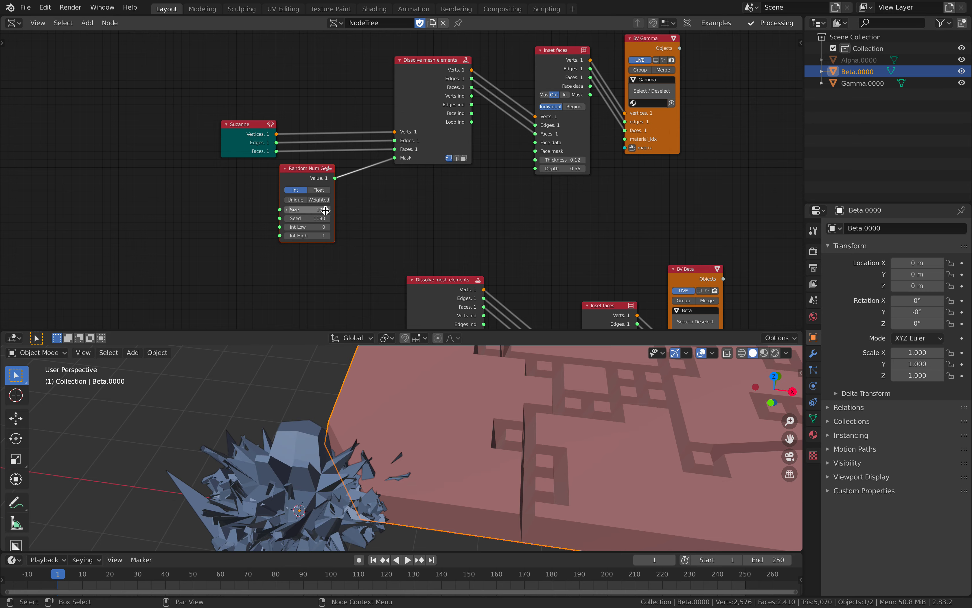
mouse_move(308, 227)
mouse_down()
mouse_move(321, 227)
mouse_move(312, 218)
mouse_up()
middle_drag(381, 426, 373, 391)
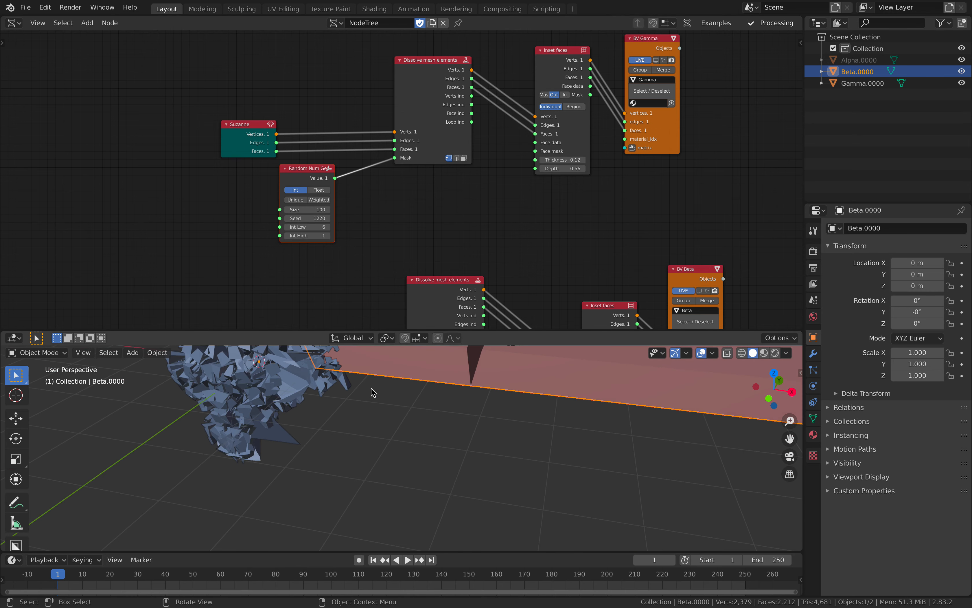
Set the Suzanne setup's Inset faces node to Thickness 0.04 and Depth 0.20
middle_drag(479, 174, 481, 204)
drag(566, 187, 530, 199)
middle_drag(456, 372, 519, 438)
scroll(420, 239, up, 1)
drag(578, 192, 571, 193)
Move the Suzanne node aside to make room and add a Subdivide node above its links
drag(202, 142, 162, 122)
scroll(201, 118, up, 3)
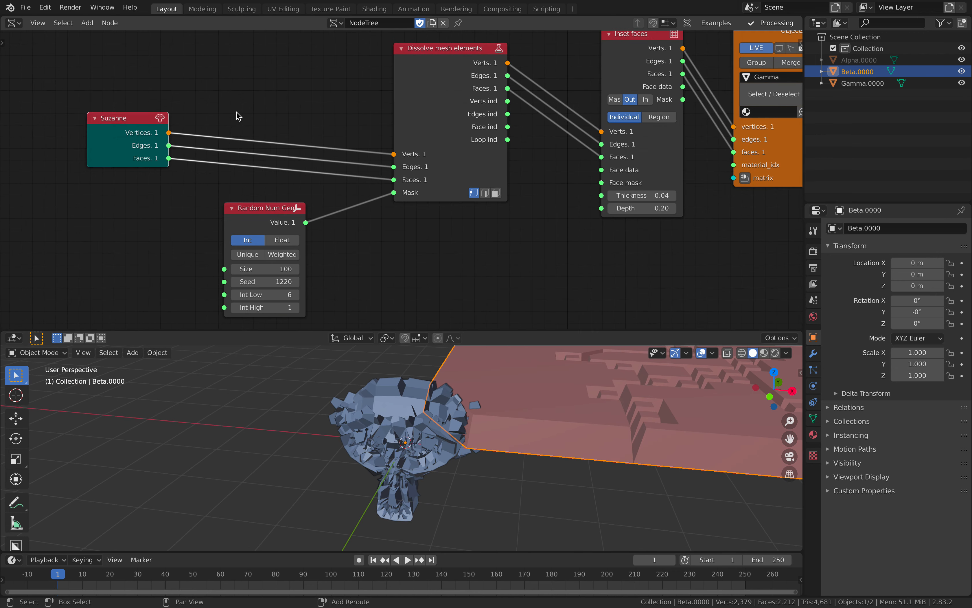
key(alt+space)
text(sub)
key(Down)
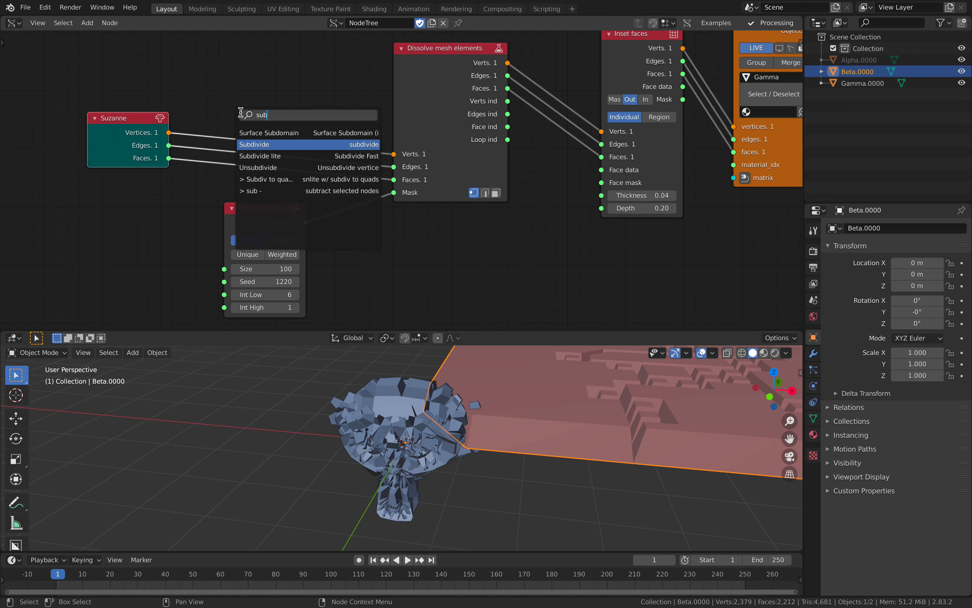
key(Down)
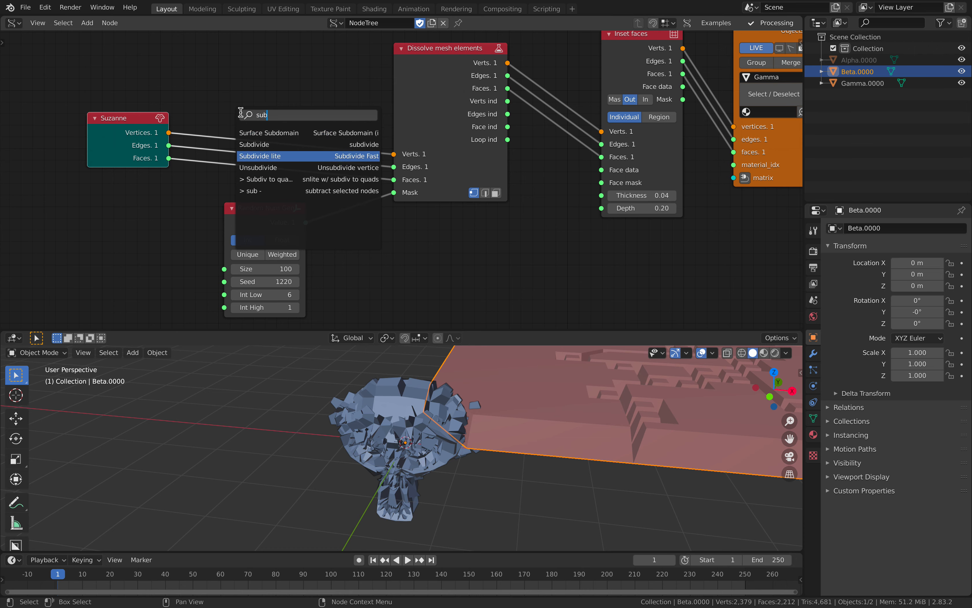
key(Up)
key(Return)
click(229, 150)
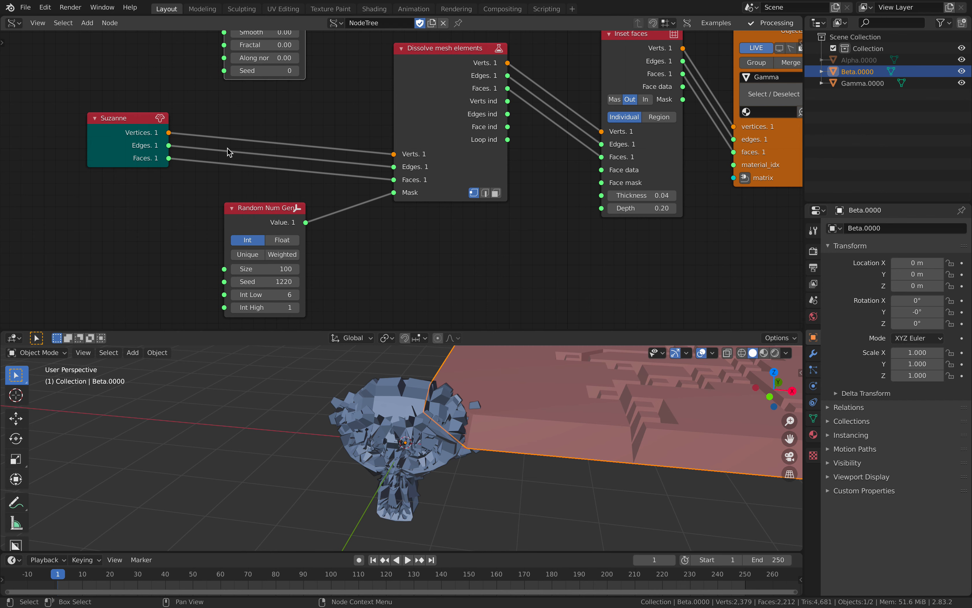
Link the Suzanne node's vertices, edges and faces to the Subdivide node
middle_drag(230, 149, 227, 247)
click(143, 234)
shift+click(270, 106)
key(f)
key(f)
key(f)
click(343, 109)
middle_drag(306, 112, 302, 150)
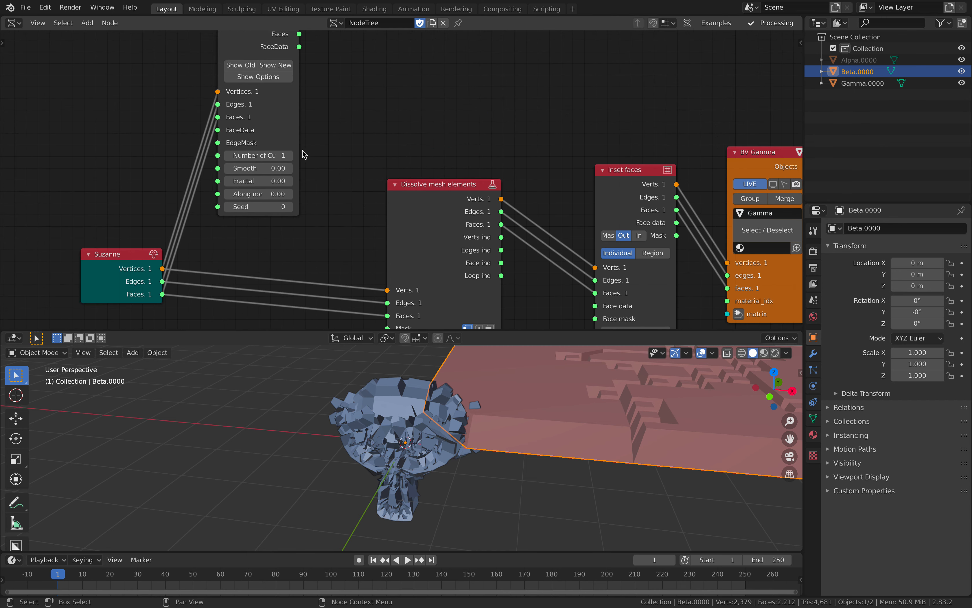
Link the Subdivide outputs to the Dissolve mesh elements inputs and line up the two nodes
shift+click(436, 218)
key(shift+f)
click(395, 147)
drag(412, 191, 412, 134)
drag(248, 71, 248, 228)
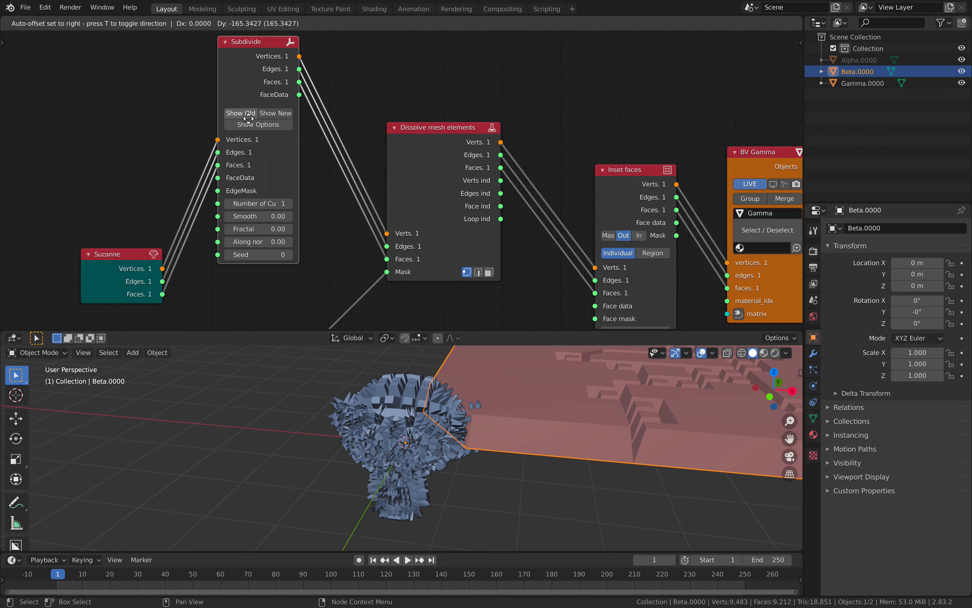
Move the Subdivide node clear of the Random Num Gen node and set the generator's Seed to 1274 and Size to 44
middle_drag(301, 223, 297, 128)
scroll(422, 200, up, 2)
middle_drag(455, 252, 473, 207)
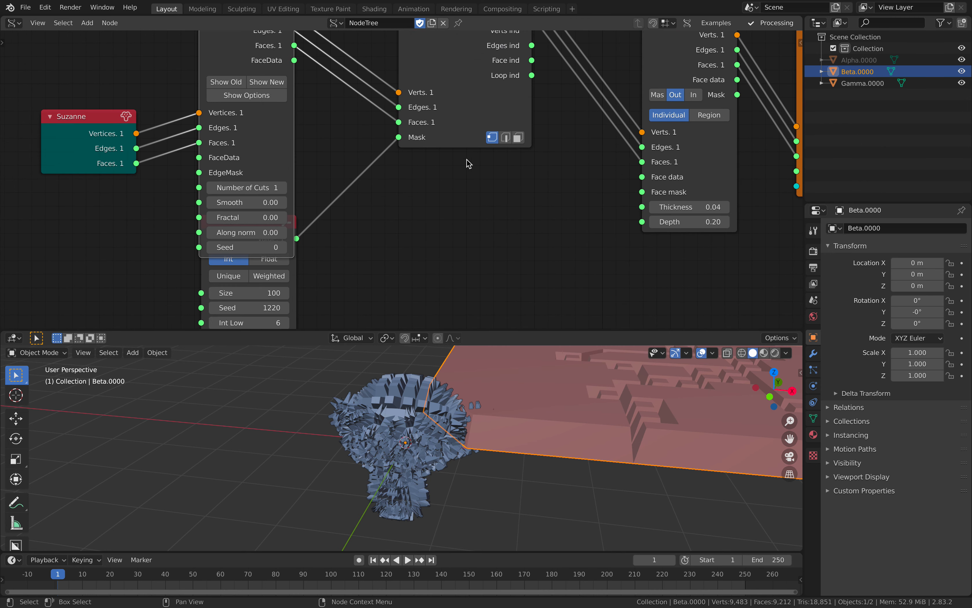
drag(242, 149, 262, 84)
drag(251, 227, 253, 214)
middle_drag(262, 255, 269, 221)
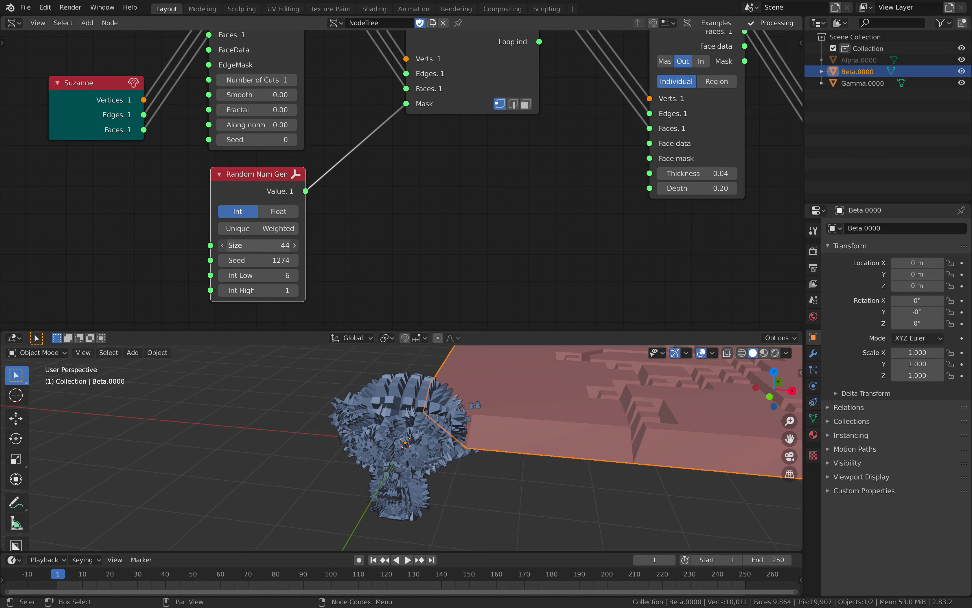
Raise the Random Num Gen Size to 525 and set the Inset faces node to Thickness 0.03 and Depth 0.07
drag(277, 245, 361, 246)
mouse_move(277, 245)
mouse_down()
mouse_move(313, 245)
mouse_move(277, 245)
mouse_move(295, 245)
mouse_up()
mouse_move(478, 422)
middle_down()
mouse_move(502, 422)
mouse_move(466, 410)
middle_up()
mouse_move(697, 173)
mouse_down()
mouse_move(681, 173)
mouse_move(688, 174)
mouse_move(683, 183)
mouse_up()
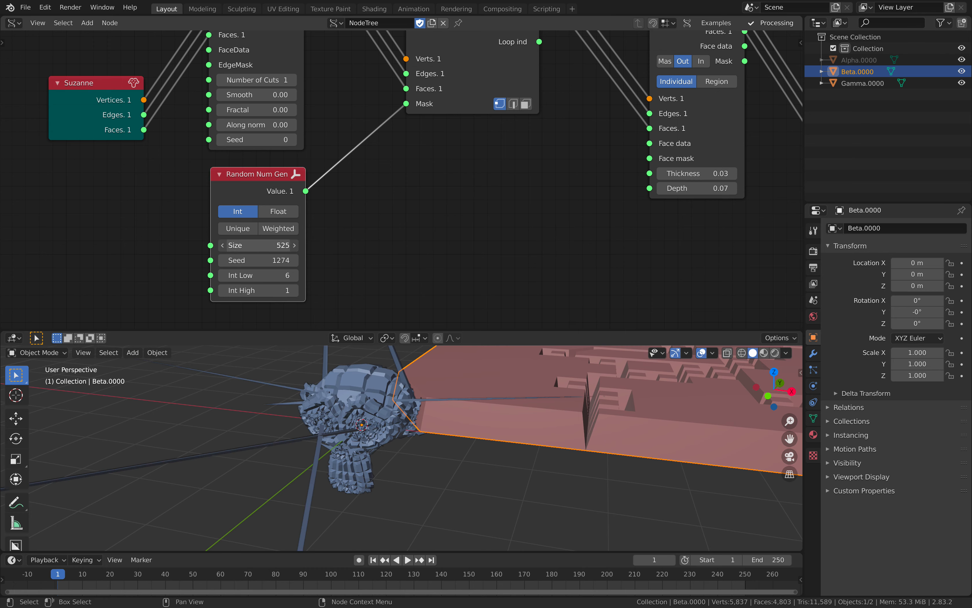
Set the Suzanne setup's Random Num Gen to Int Low 0, Seed 1460 and Size 1397
drag(258, 245, 278, 245)
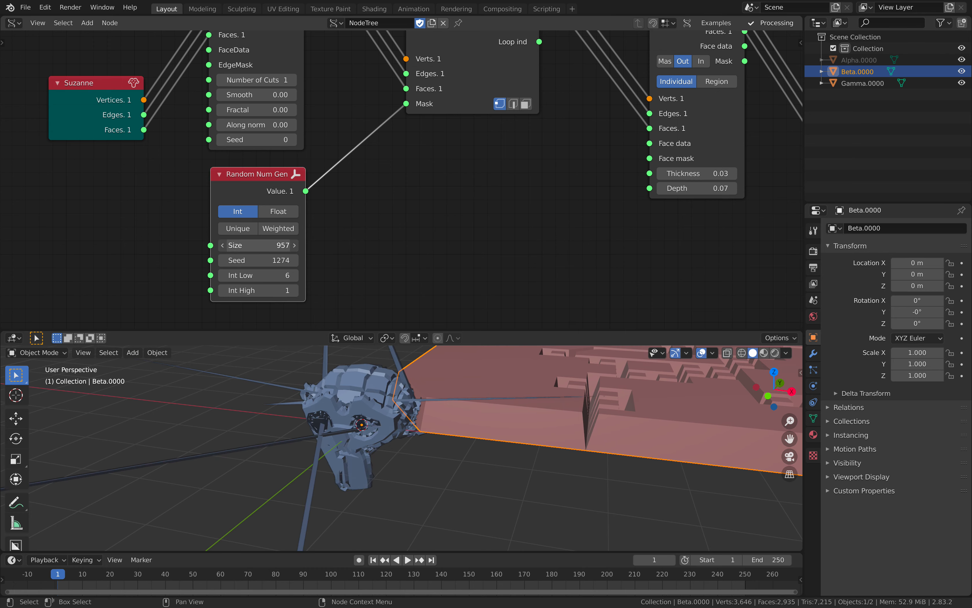
middle_drag(350, 426, 277, 432)
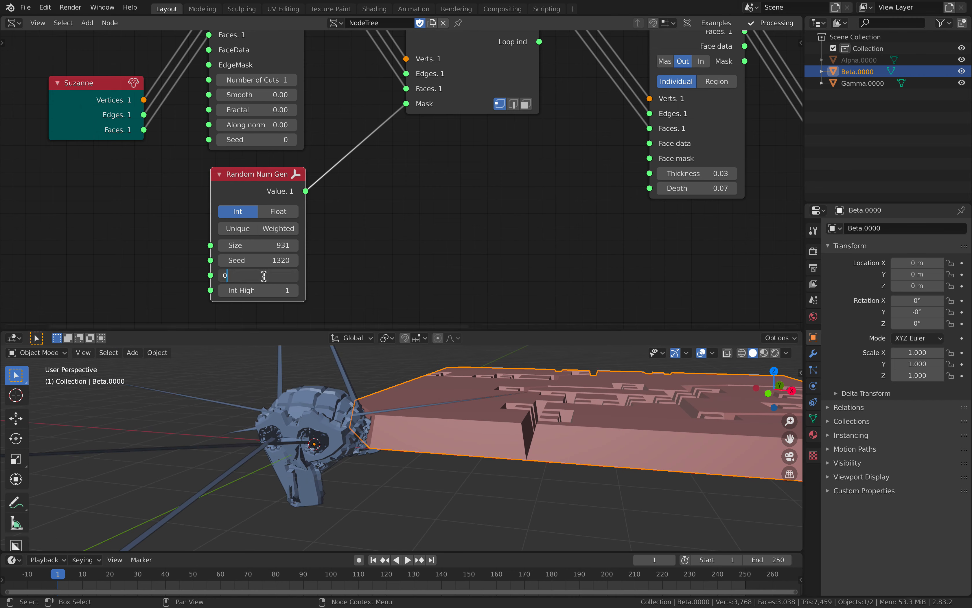
key(Return)
mouse_move(268, 260)
mouse_down()
mouse_move(301, 260)
mouse_move(269, 257)
mouse_up()
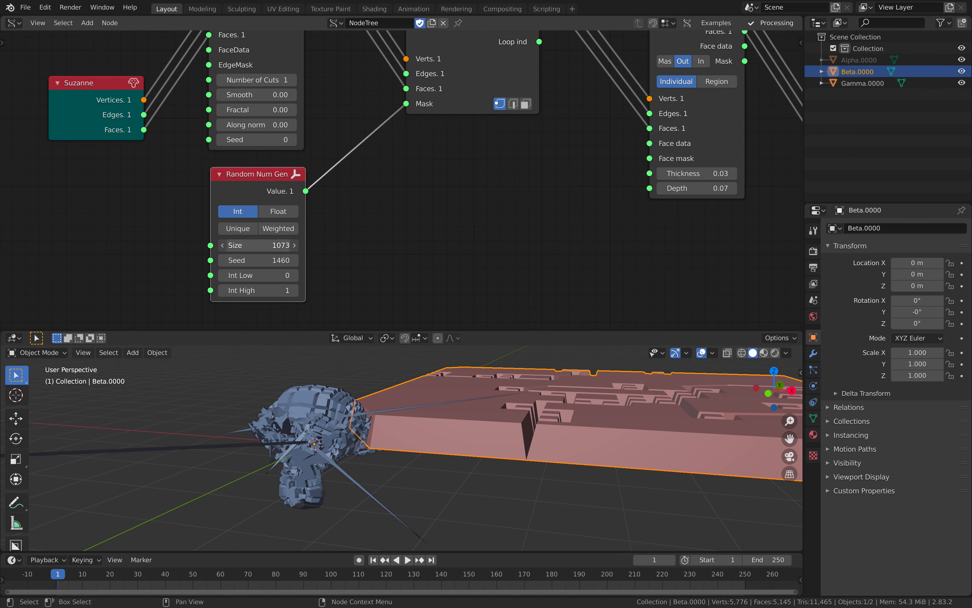
mouse_move(269, 245)
mouse_down()
mouse_move(302, 245)
mouse_move(283, 246)
mouse_up()
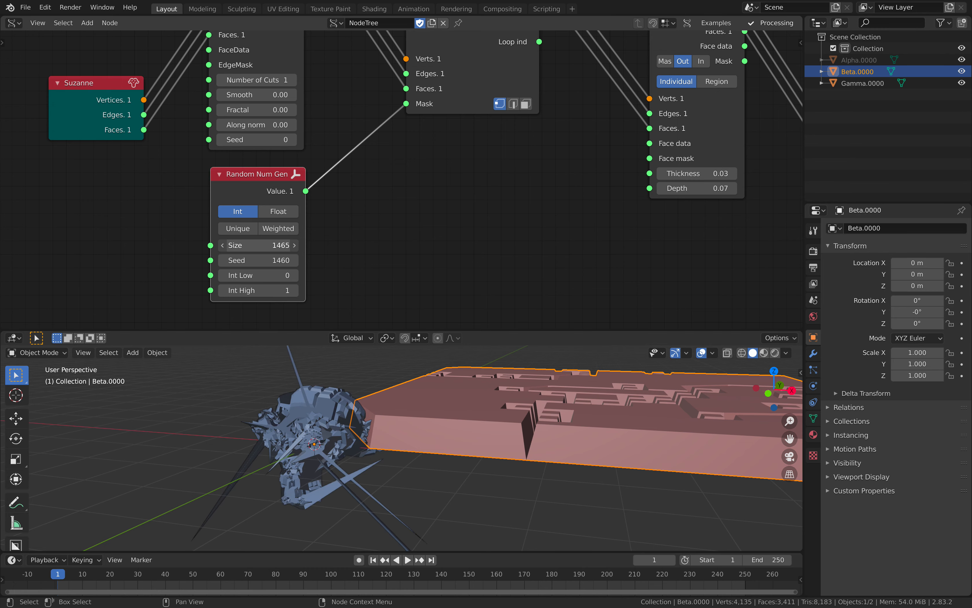
mouse_move(396, 400)
middle_down()
mouse_move(420, 415)
mouse_move(411, 398)
middle_up()
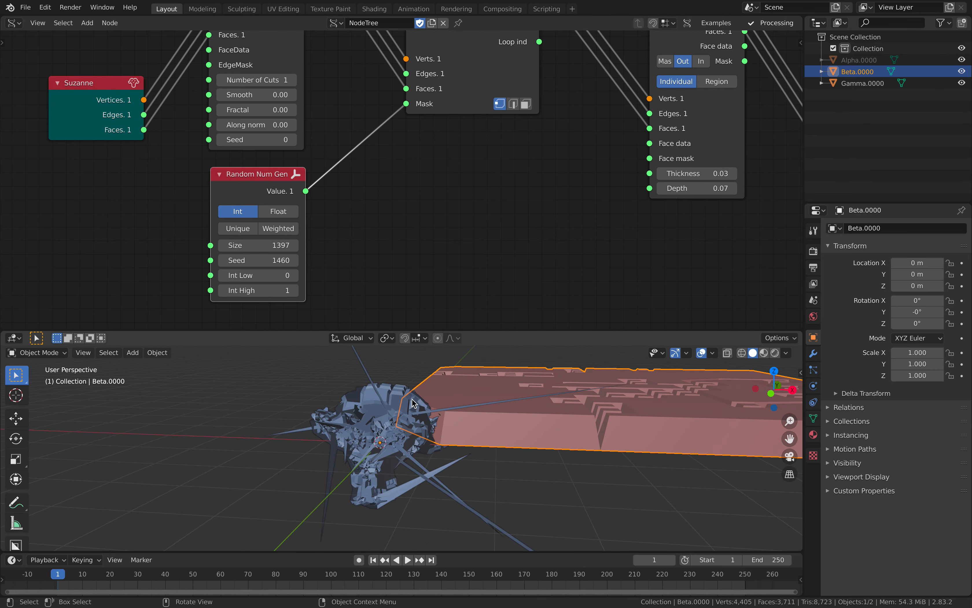
Delete the Inset faces node from the Suzanne setup
click(381, 398)
middle_drag(539, 181, 390, 248)
click(528, 188)
key(x)
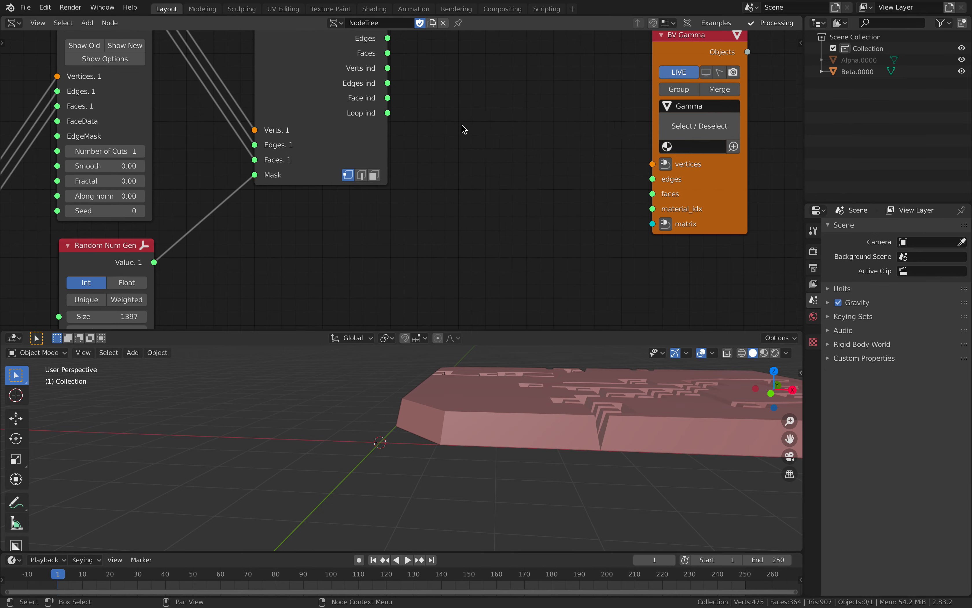
Link the Dissolve mesh elements outputs directly to BV Gamma and move the viewer node closer
middle_drag(463, 128, 432, 213)
click(305, 96)
shift+click(662, 130)
key(f)
click(616, 87)
drag(643, 118, 589, 72)
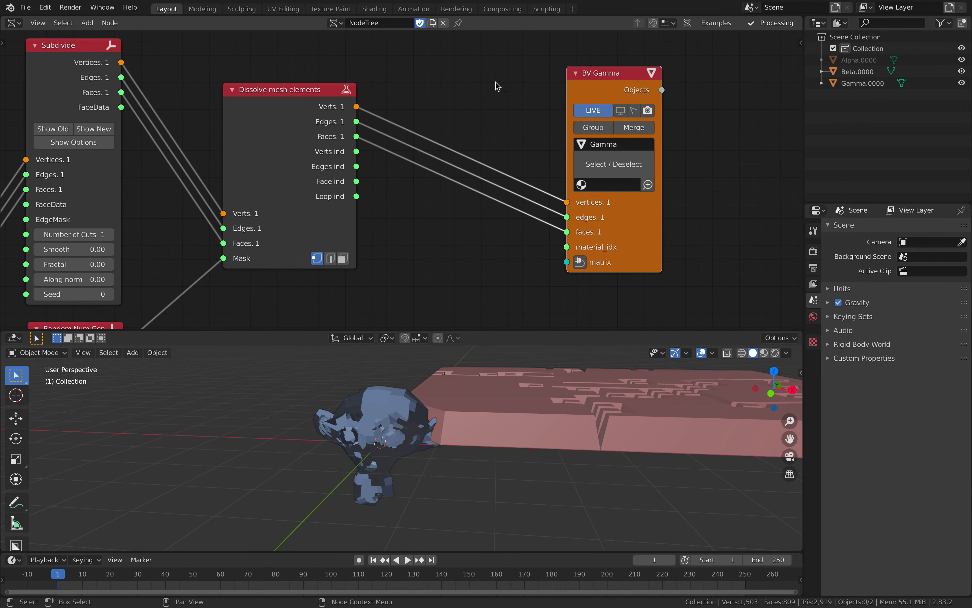
Add a Polygon Boom node and connect it between Dissolve mesh elements and BV Gamma
middle_drag(426, 401, 399, 398)
middle_drag(377, 280, 378, 299)
click(404, 243)
key(alt+space)
text(polygon b)
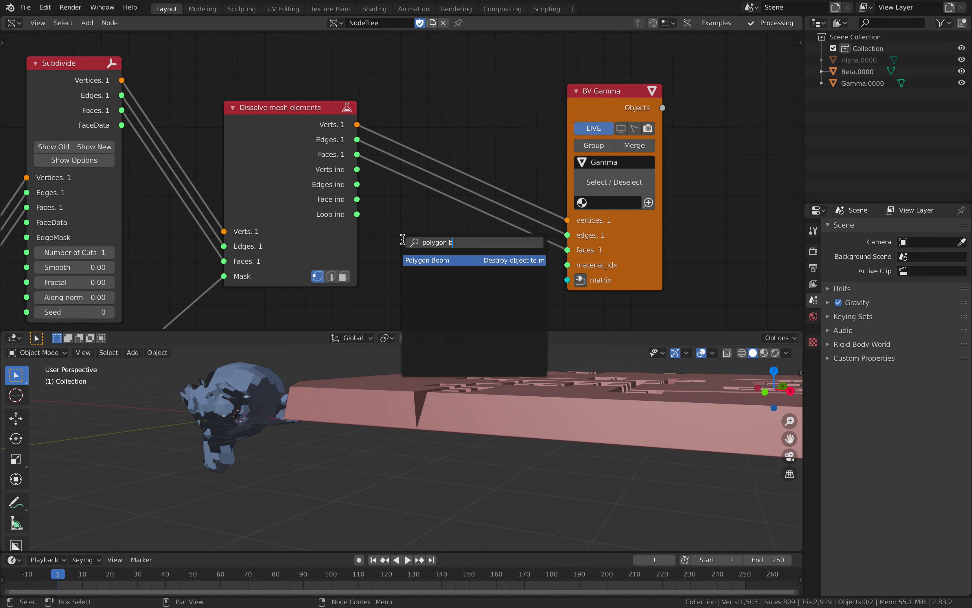
key(Return)
click(404, 240)
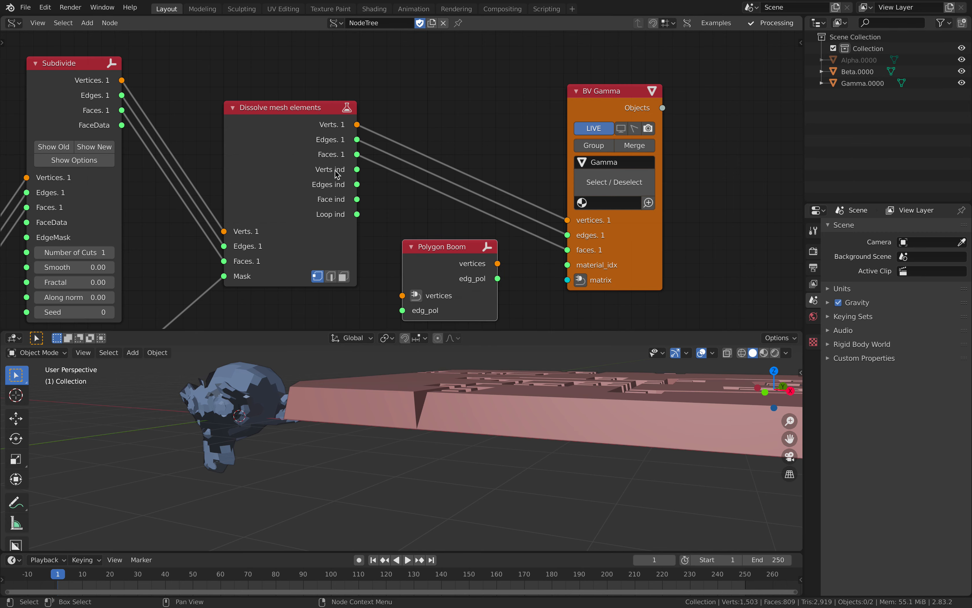
shift+click(584, 114)
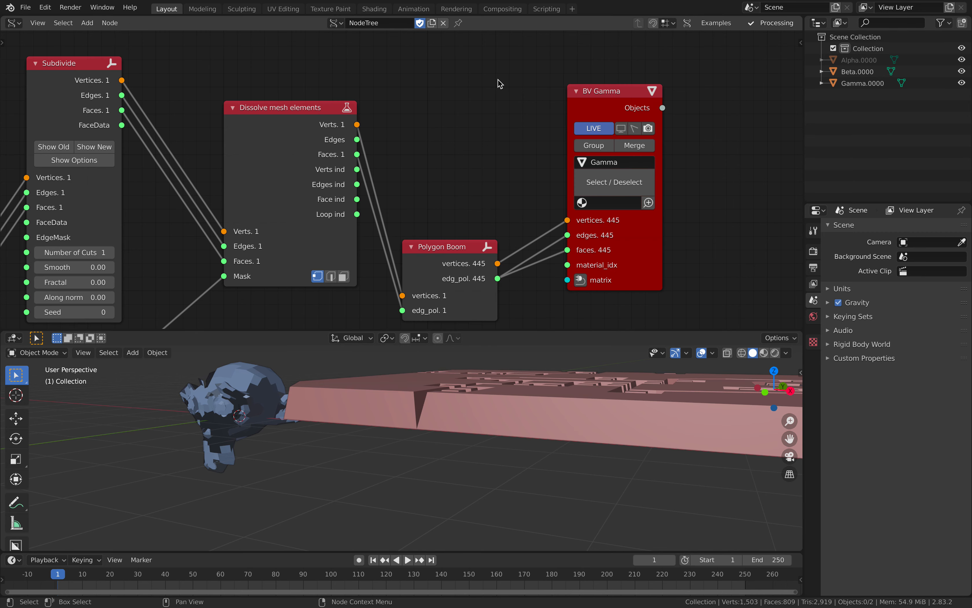
Place Polygon Boom between Dissolve mesh elements and BV Gamma and remove the link into BV Gamma's edges input
drag(443, 243, 458, 135)
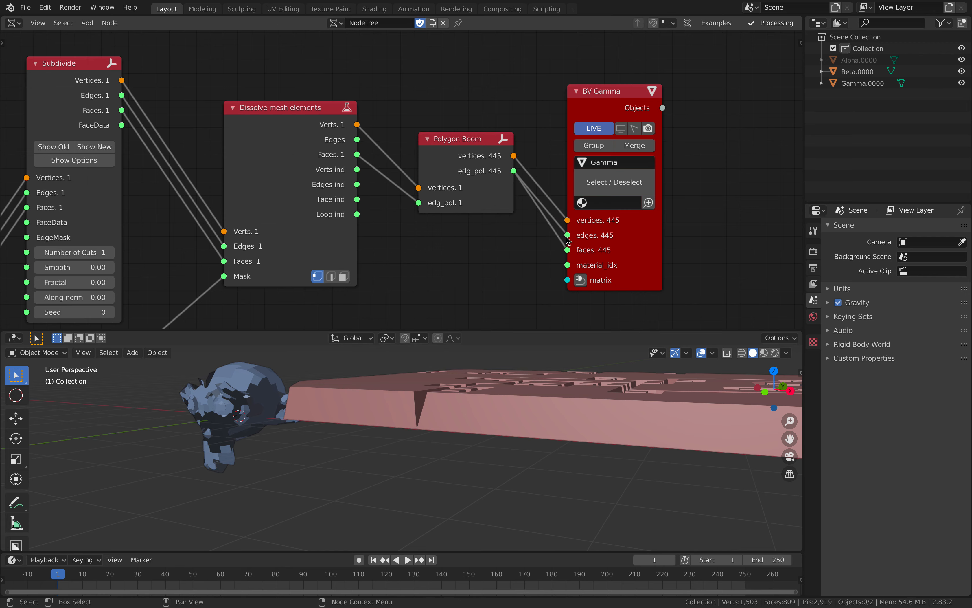
drag(566, 237, 543, 220)
click(591, 182)
drag(476, 143, 476, 135)
drag(607, 238, 597, 200)
Examine Suzanne's separated face objects up close from several angles, selecting individual ones
click(290, 401)
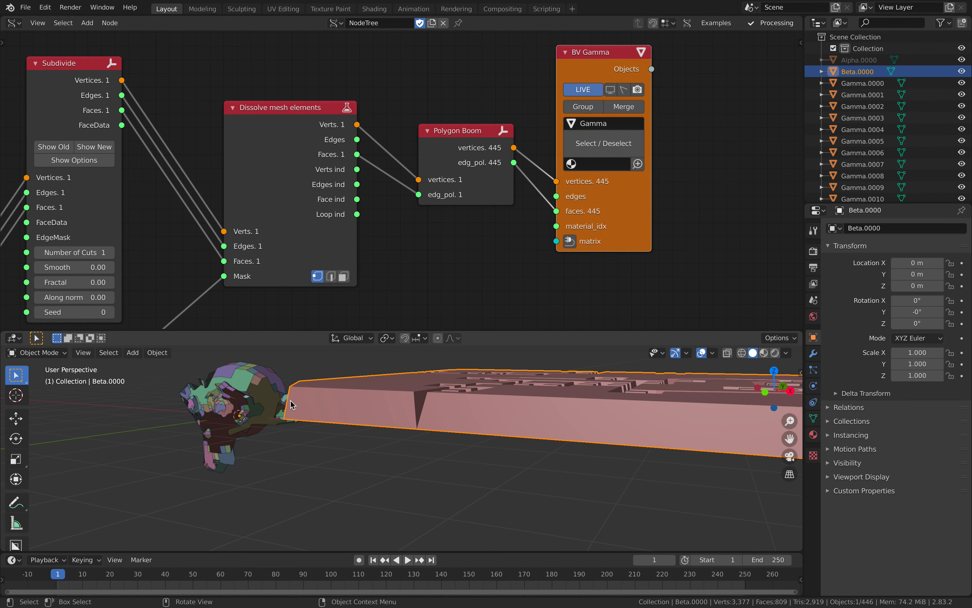
shift+middle_drag(290, 400, 451, 374)
click(432, 408)
middle_drag(446, 417, 473, 433)
scroll(473, 433, up, 2)
click(547, 446)
shift+middle_drag(522, 406, 490, 450)
scroll(490, 450, up, 2)
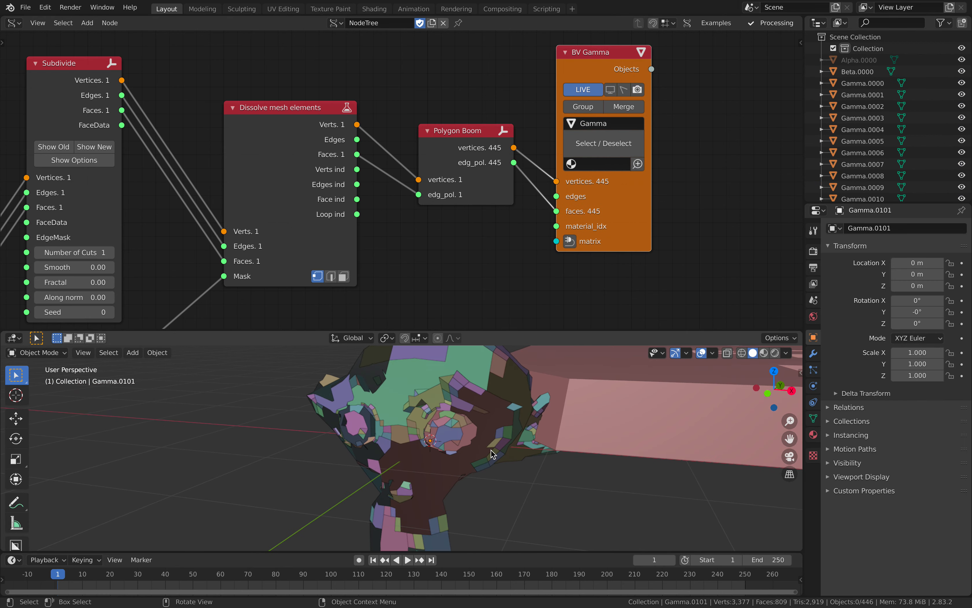
click(426, 474)
click(439, 472)
middle_drag(456, 446, 388, 432)
click(457, 439)
mouse_move(457, 439)
middle_down()
mouse_move(482, 438)
mouse_move(446, 428)
middle_up()
Try BV Gamma's Merge option on the Suzanne faces and switch back to separate face objects
middle_drag(352, 283, 432, 185)
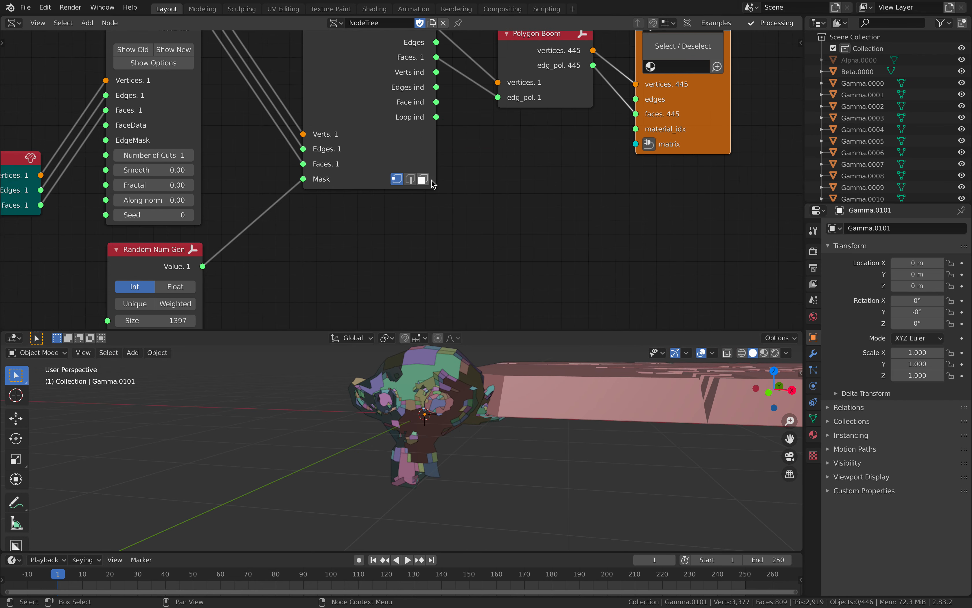
middle_drag(553, 132, 505, 184)
middle_drag(582, 202, 551, 205)
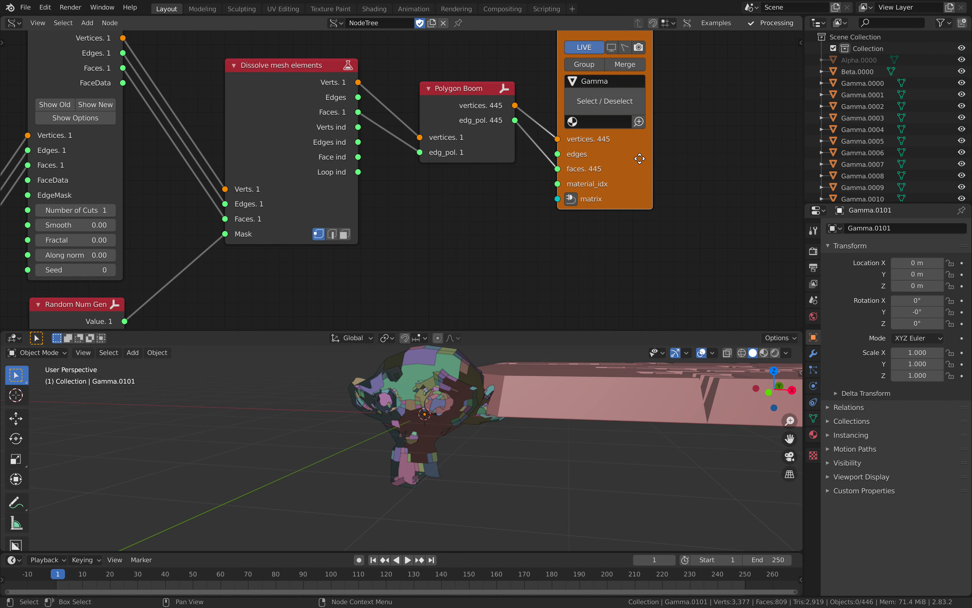
drag(640, 159, 696, 156)
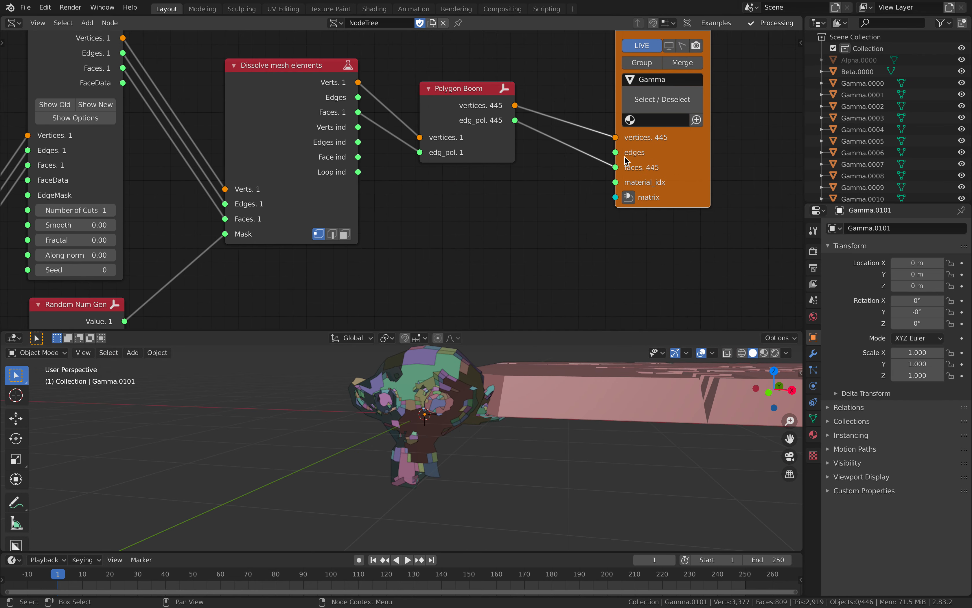
middle_drag(575, 164, 514, 189)
drag(594, 190, 632, 183)
drag(394, 118, 417, 125)
drag(663, 186, 594, 204)
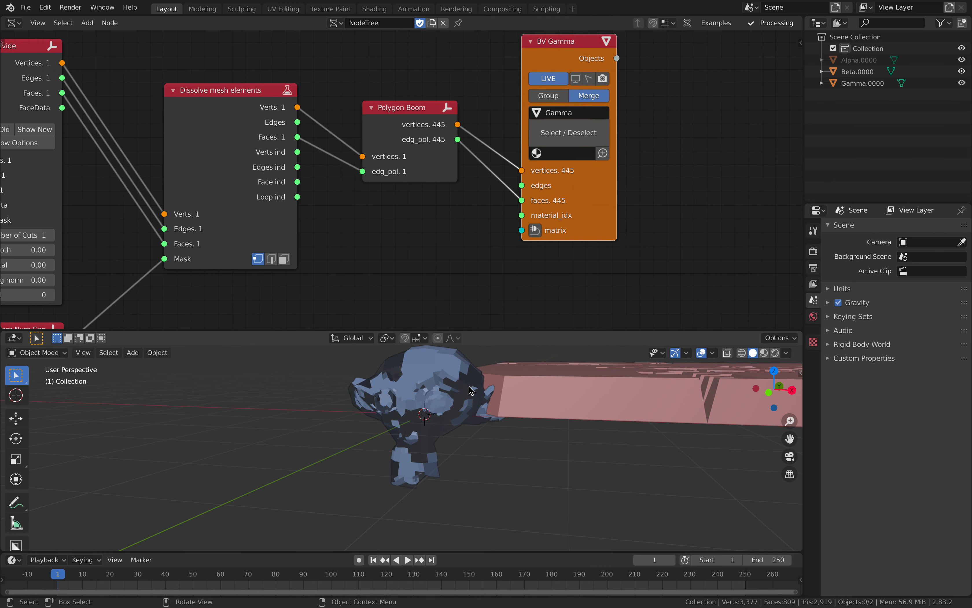
click(471, 390)
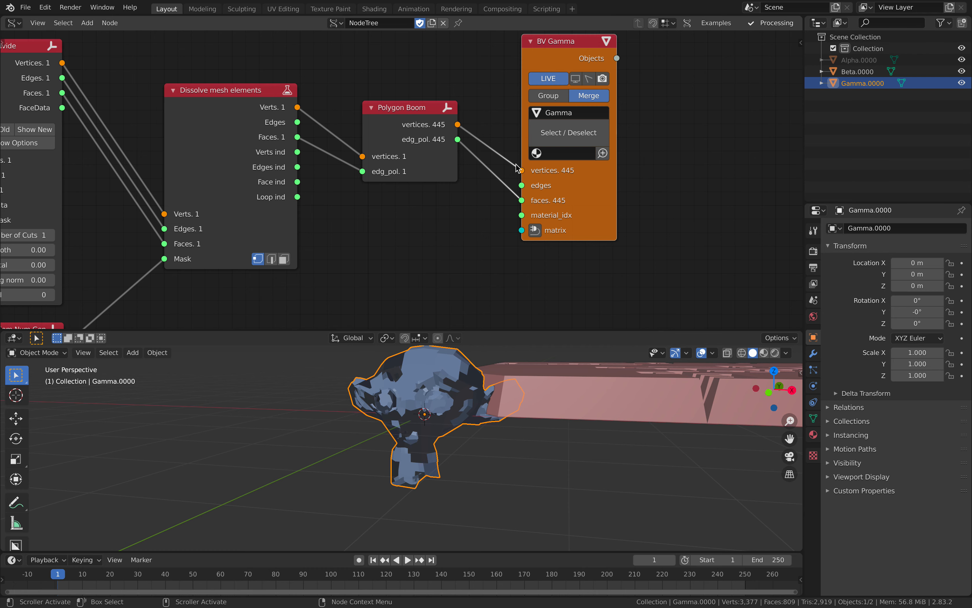
click(422, 380)
scroll(416, 276, left, 10)
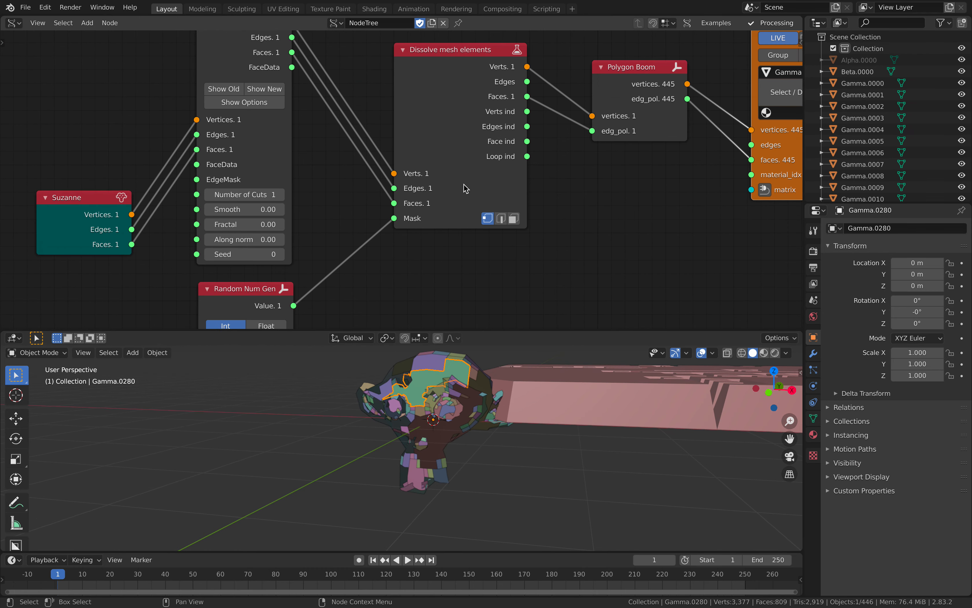
Set the Suzanne Subdivide node's Smooth and Fractal to 1.00 and the Random Num Gen Size to 1683
middle_drag(239, 207, 278, 172)
scroll(286, 186, down, 2)
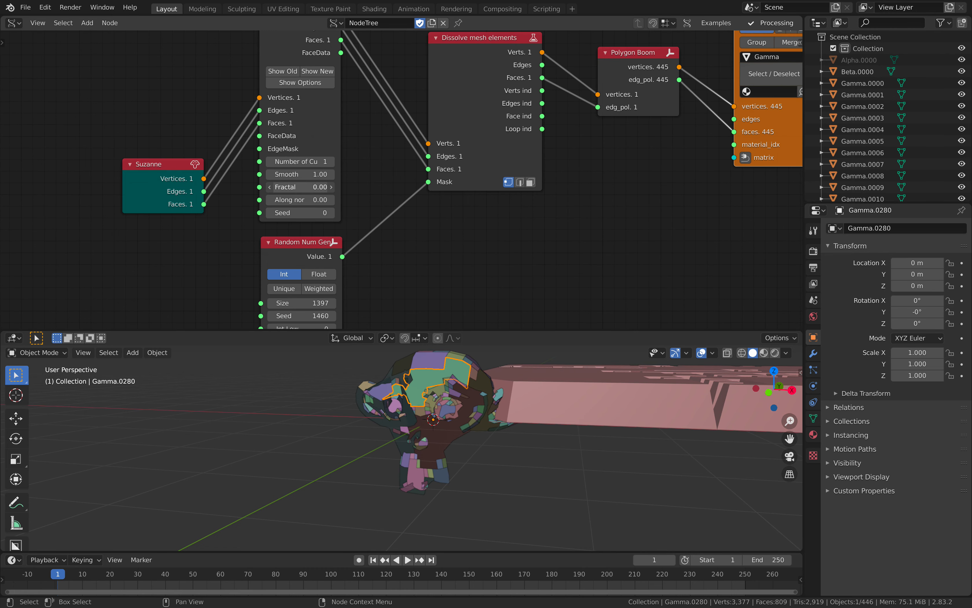
drag(299, 187, 321, 186)
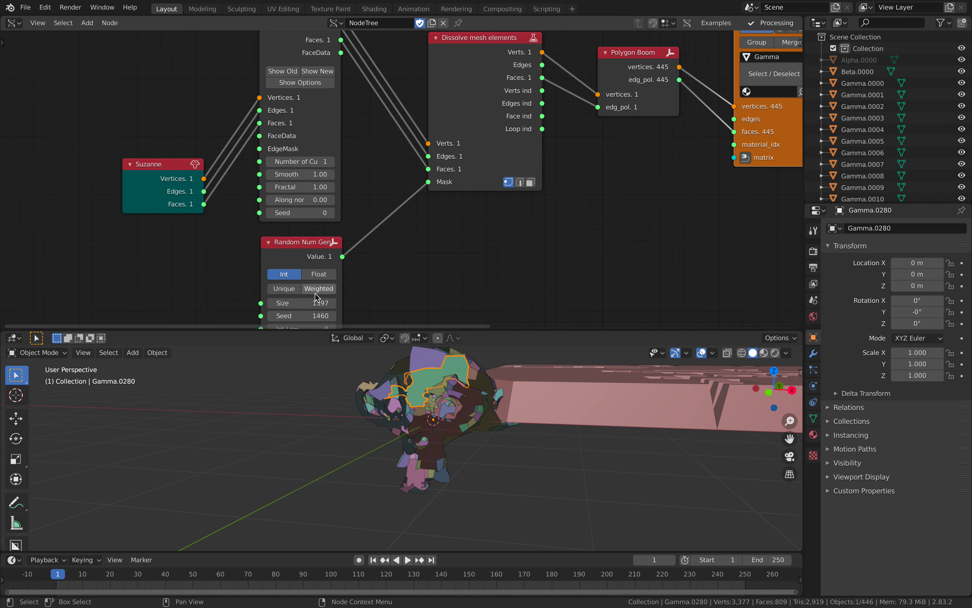
drag(301, 302, 368, 305)
Turn the viewport display of the Alpha mesh back on in the BV Alpha node
middle_drag(488, 258, 412, 129)
scroll(553, 381, down, 4)
click(562, 478)
middle_drag(553, 382, 528, 403)
scroll(607, 273, down, 3)
middle_drag(607, 273, 450, 186)
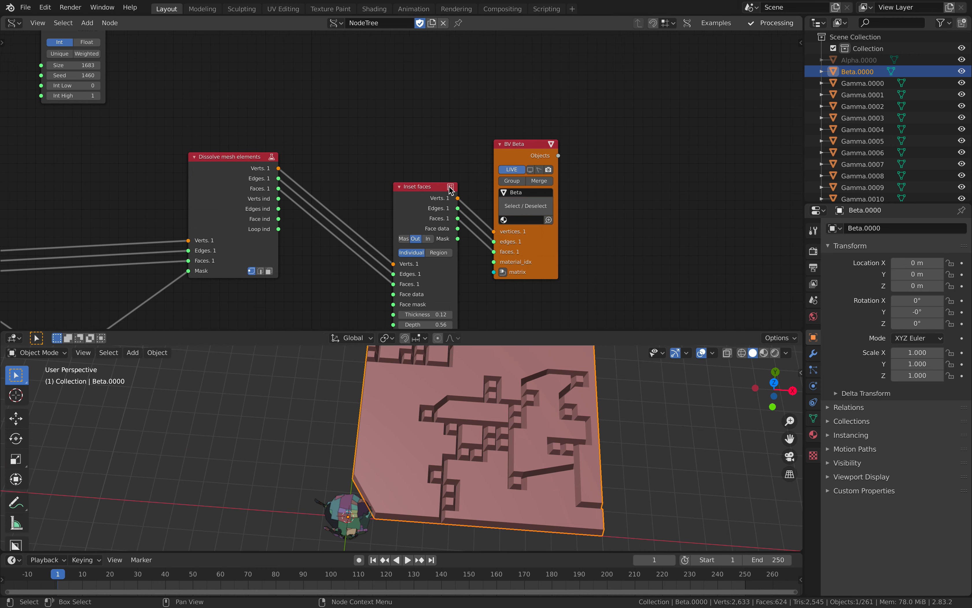
scroll(447, 190, down, 3)
scroll(447, 196, down, 4)
scroll(477, 115, up, 3)
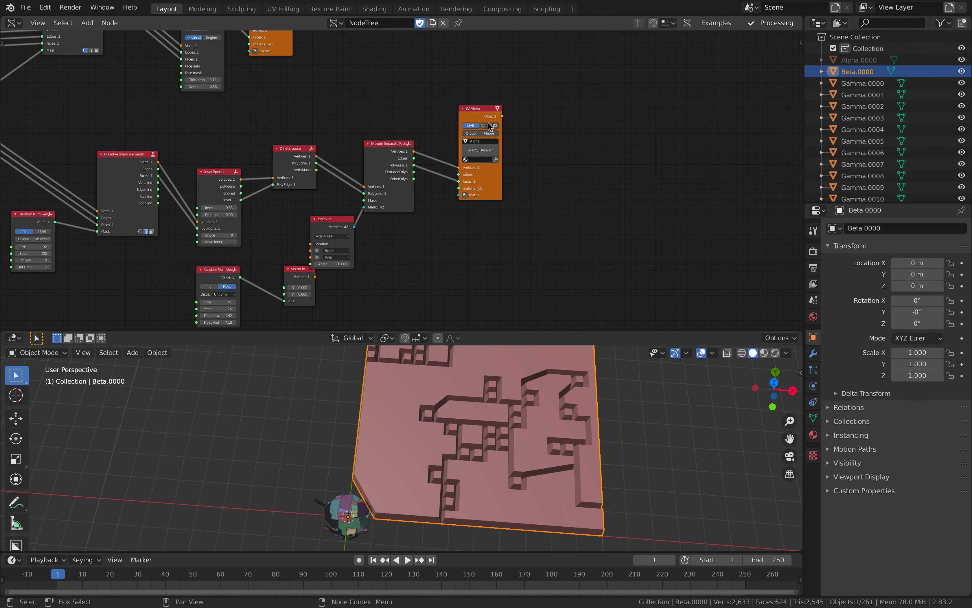
click(489, 125)
Add a Matrix In node linked to BV Alpha's matrix input, with its X location at 12.42, to offset the Alpha mesh
click(465, 196)
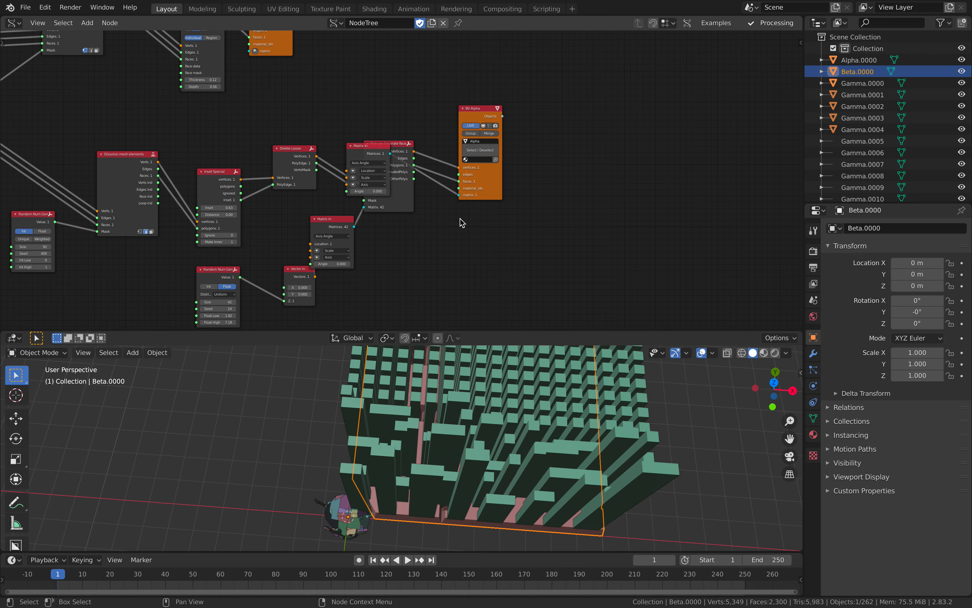
click(410, 254)
drag(422, 256, 583, 256)
scroll(609, 495, down, 3)
shift+middle_drag(572, 469, 444, 473)
scroll(443, 472, up, 2)
click(444, 472)
scroll(349, 222, down, 2)
Set the float Random Num Gen driving the extrusion heights to Size 290 and Seed 82
middle_drag(349, 221, 479, 194)
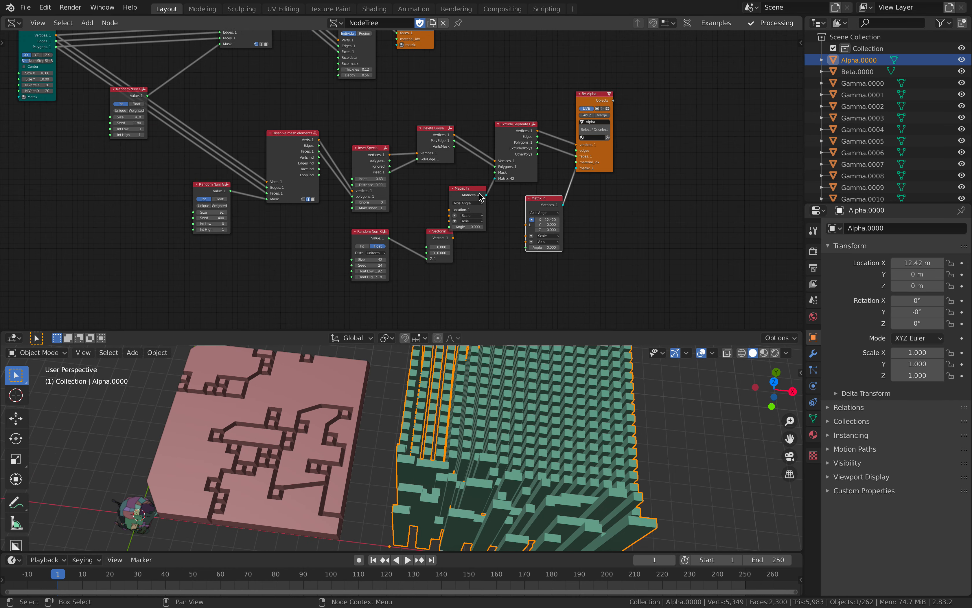
click(666, 403)
scroll(301, 156, down, 4)
middle_drag(181, 168, 324, 146)
scroll(338, 170, up, 5)
scroll(432, 204, up, 4)
scroll(403, 180, up, 2)
scroll(402, 210, up, 2)
middle_drag(404, 210, 231, 154)
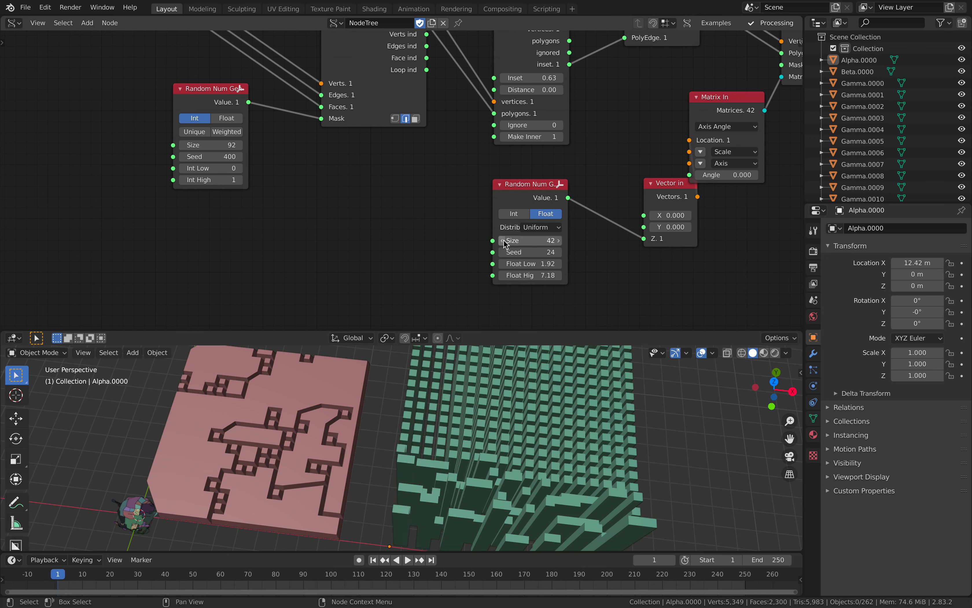
drag(529, 241, 626, 241)
scroll(542, 389, down, 4)
middle_drag(494, 430, 466, 417)
drag(530, 252, 553, 252)
key(KP_7)
shift+middle_drag(579, 452, 577, 428)
scroll(576, 427, up, 2)
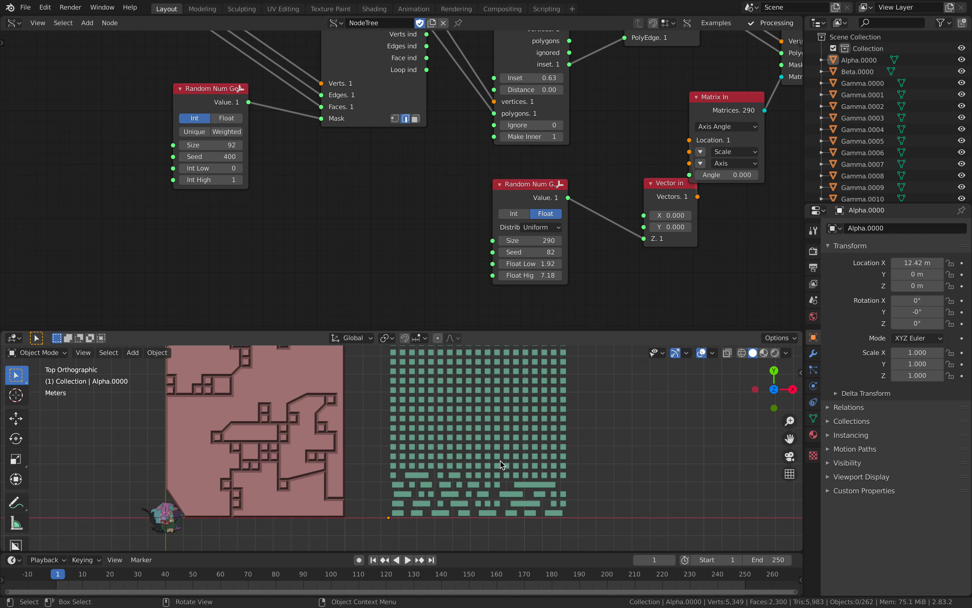
click(500, 460)
Rearrange the Alpha setup's Vector in, Matrix In, Extrude Separate Faces and BV Alpha nodes so they are spaced apart
middle_drag(587, 271, 505, 256)
drag(448, 183, 465, 193)
middle_drag(600, 161, 450, 240)
drag(442, 250, 422, 229)
middle_drag(499, 163, 458, 187)
scroll(460, 191, down, 1)
drag(529, 162, 539, 150)
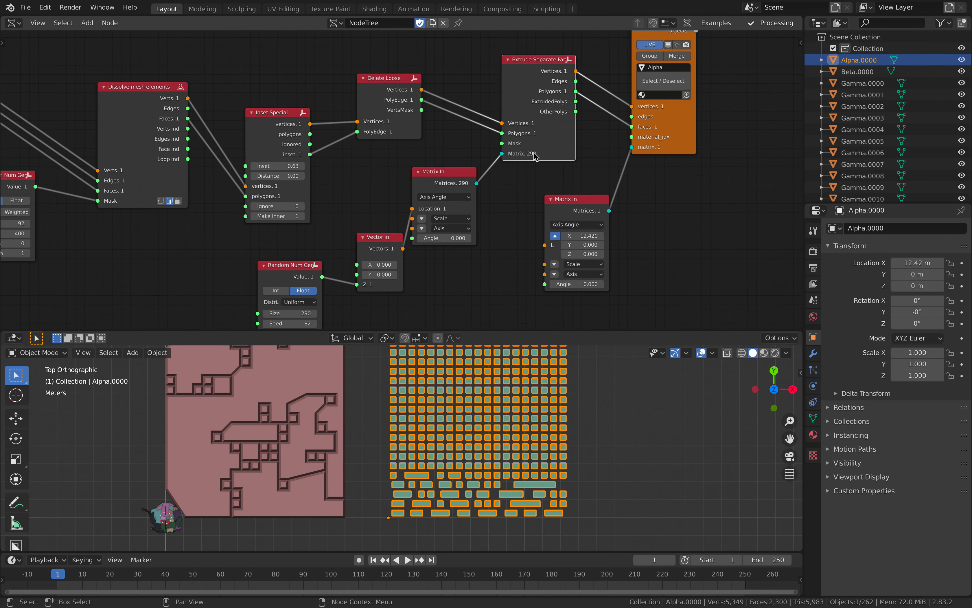
drag(445, 180, 455, 165)
drag(595, 199, 595, 185)
drag(660, 149, 708, 145)
drag(538, 153, 570, 156)
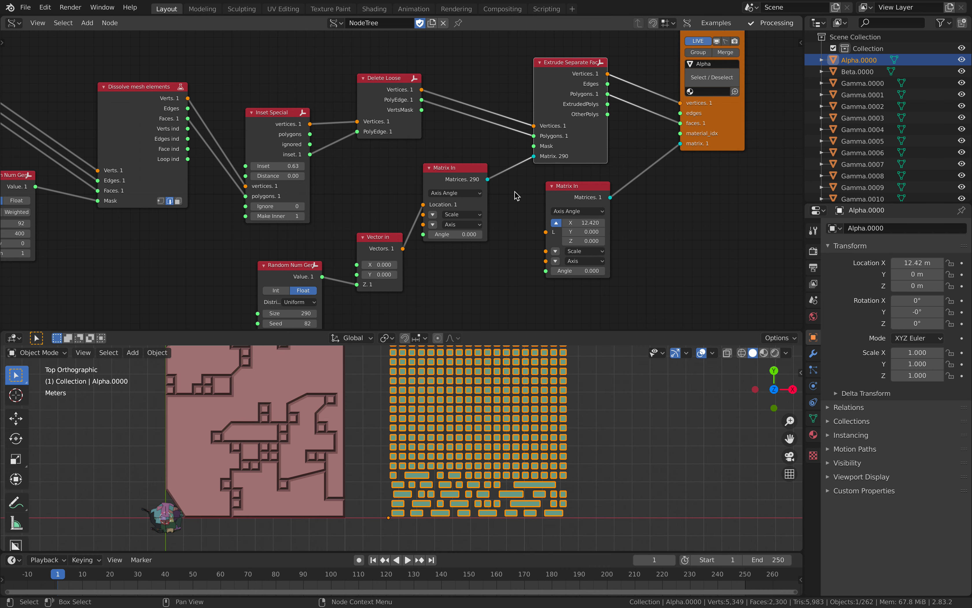
drag(452, 176, 466, 176)
Set the Size of the Random Num Gen feeding the Alpha setup's dissolve mask to 386 and save the file
middle_drag(378, 232, 406, 199)
middle_drag(211, 259, 371, 240)
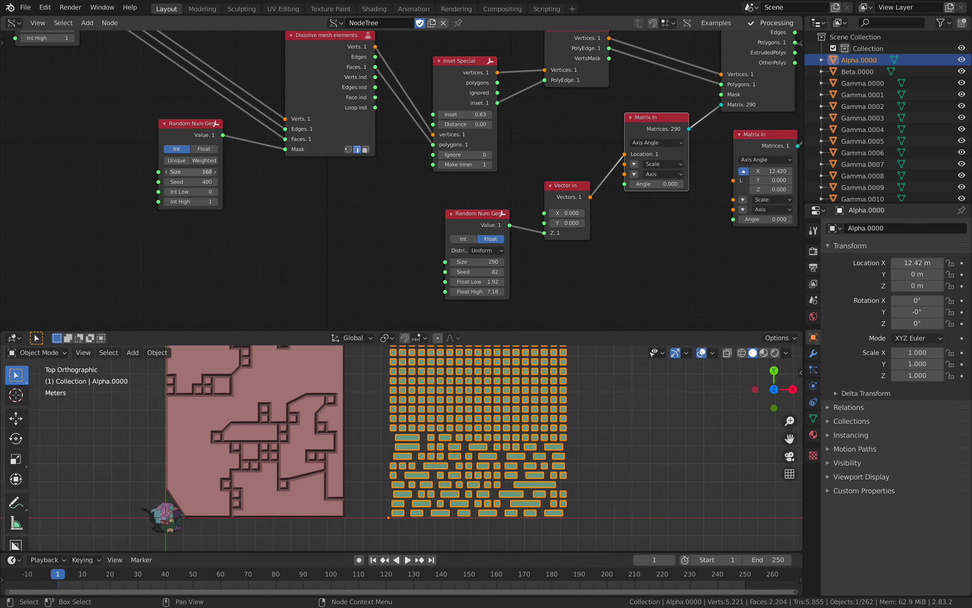
drag(191, 172, 255, 171)
shift+middle_drag(477, 440, 522, 442)
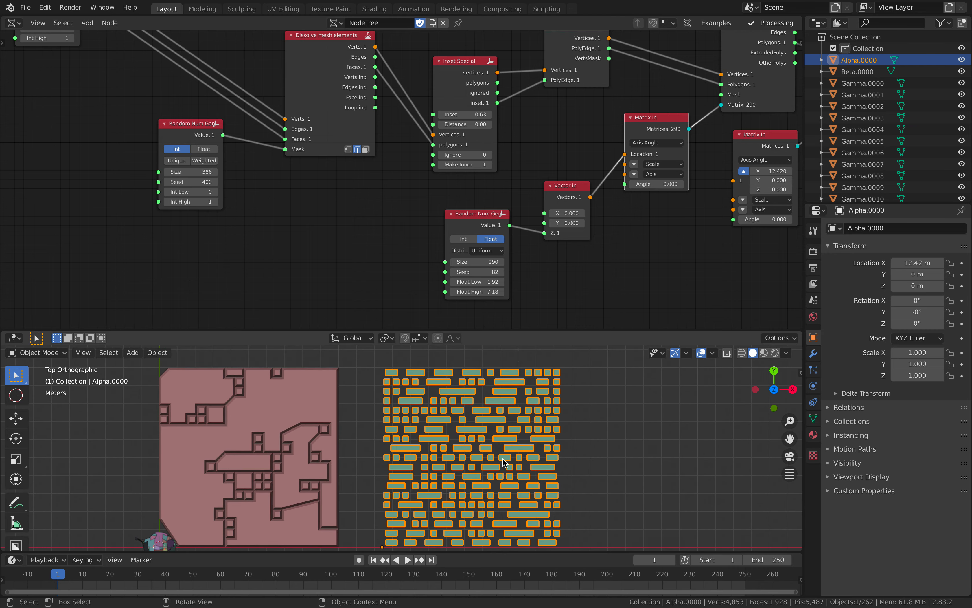
key(s)
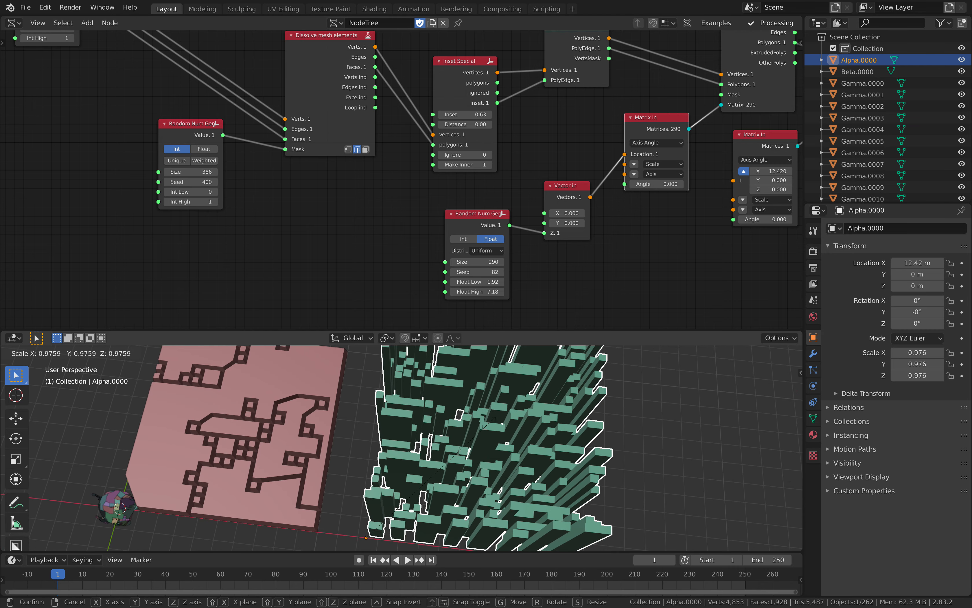
right_click(556, 433)
click(678, 433)
middle_drag(605, 421, 603, 443)
shift+middle_drag(602, 442, 458, 370)
key(ctrl+s)
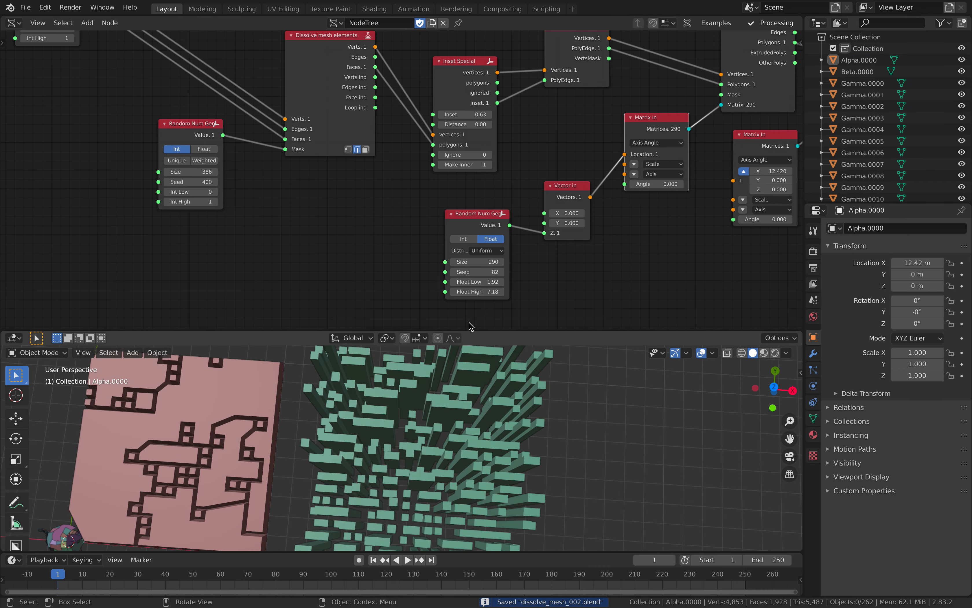
Make room after Delete Loose and add a Bevel node above the chain to Extrude Separate Faces
scroll(512, 193, down, 3)
middle_drag(512, 193, 278, 234)
middle_drag(334, 218, 245, 232)
scroll(246, 236, up, 1)
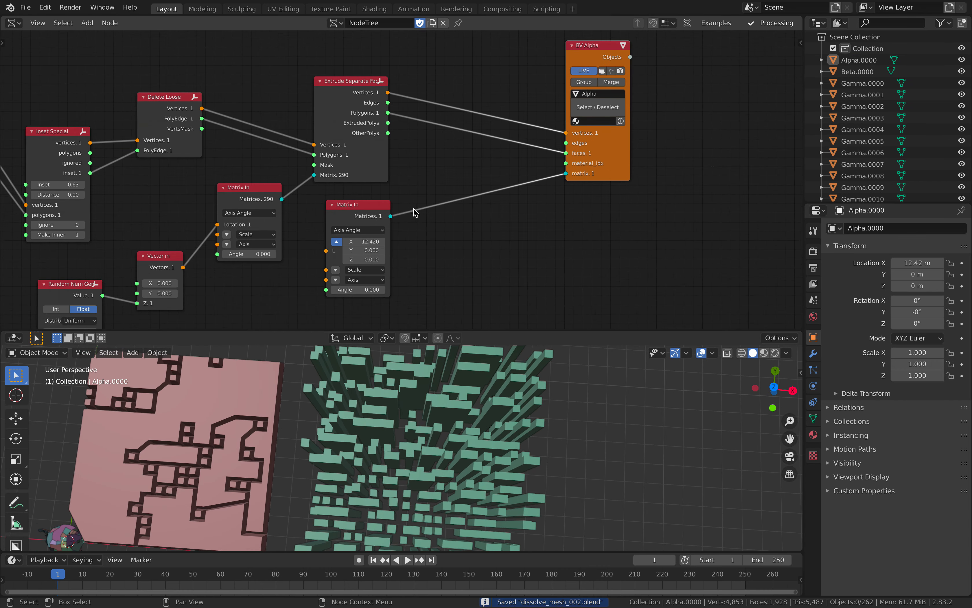
key(alt+space)
text(beve)
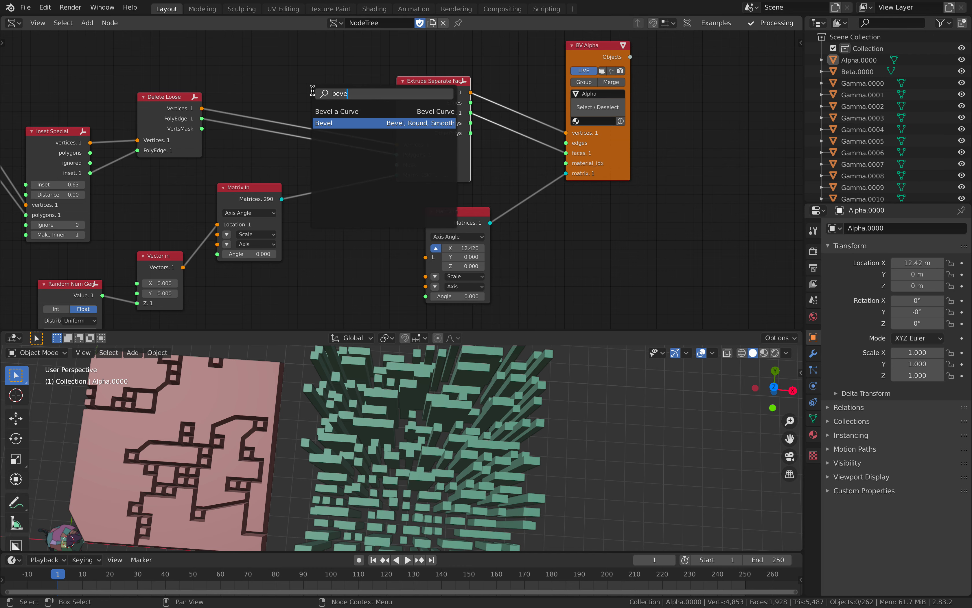
key(Return)
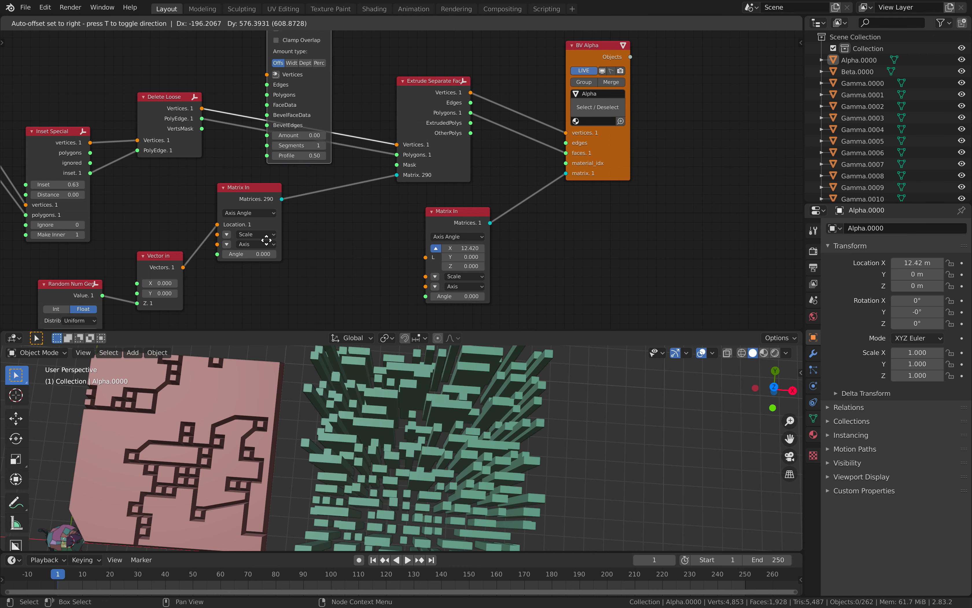
click(277, 165)
middle_drag(175, 101, 166, 186)
middle_drag(293, 84, 284, 161)
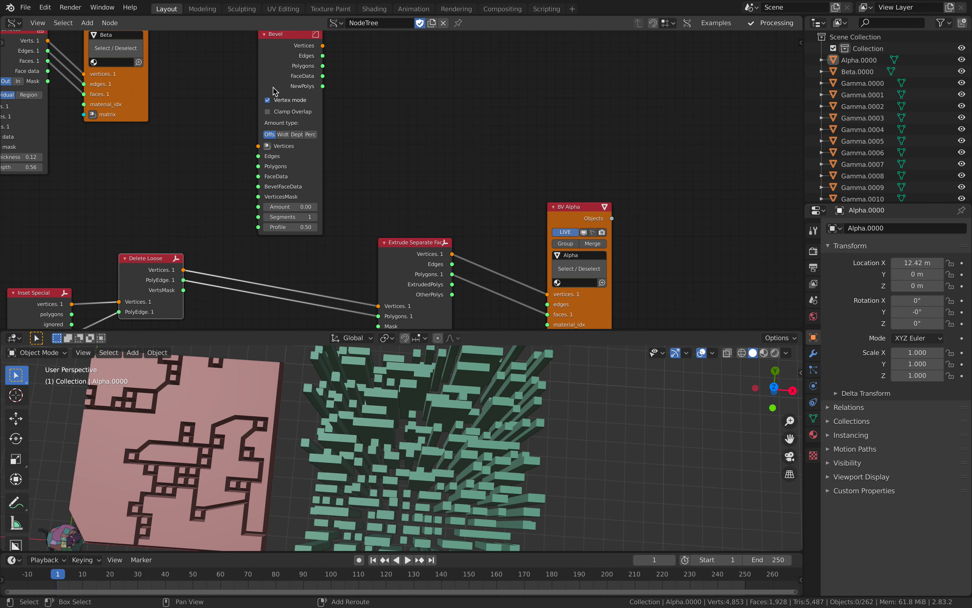
Link Delete Loose's vertices and polygons through Bevel into Extrude Separate Faces, leaving Bevel's Edges input unlinked
click(353, 109)
click(288, 75)
key(shift+f)
click(386, 155)
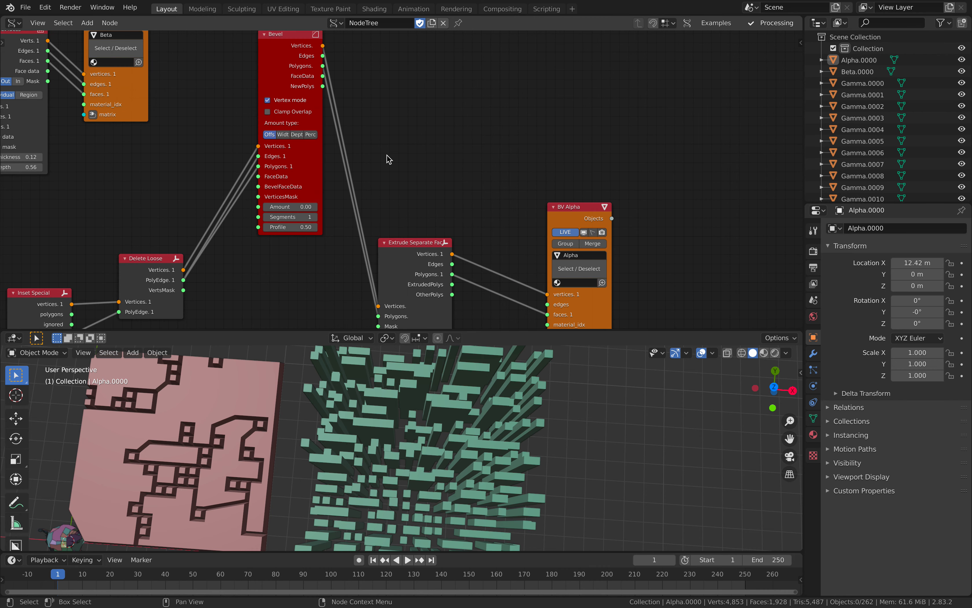
drag(275, 85, 254, 208)
middle_drag(335, 204, 351, 105)
scroll(358, 128, up, 2)
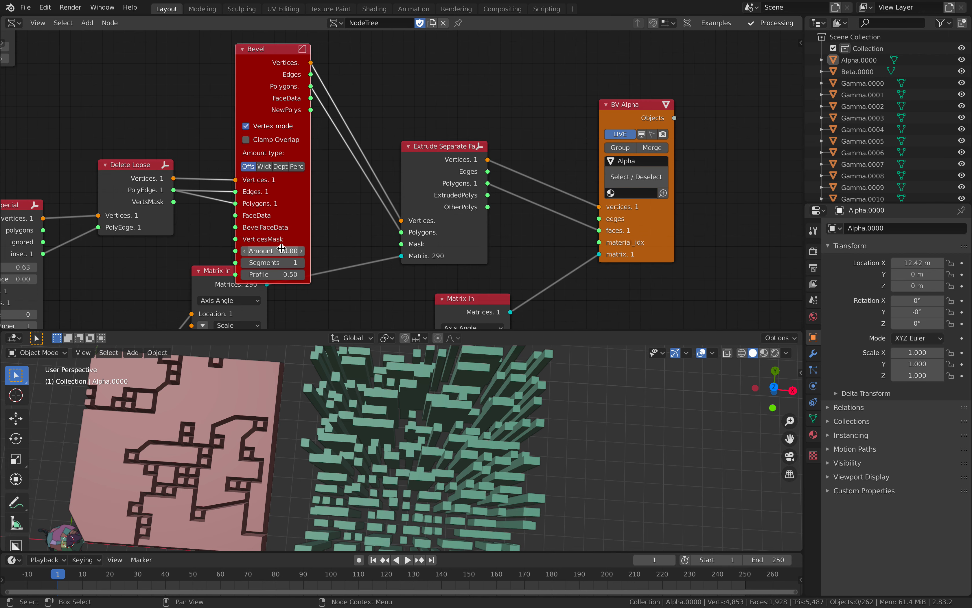
drag(425, 163, 419, 138)
drag(275, 76, 275, 39)
drag(223, 180, 221, 176)
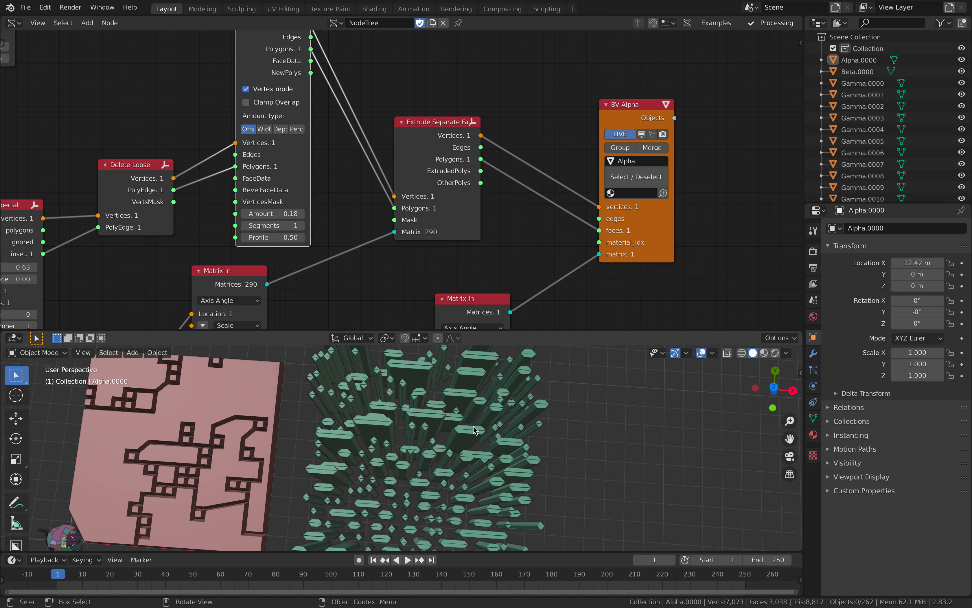
Set the Bevel node's Segments to 2 and Amount to 0.08
scroll(452, 426, down, 2)
scroll(307, 239, up, 1)
click(283, 233)
drag(252, 220, 236, 219)
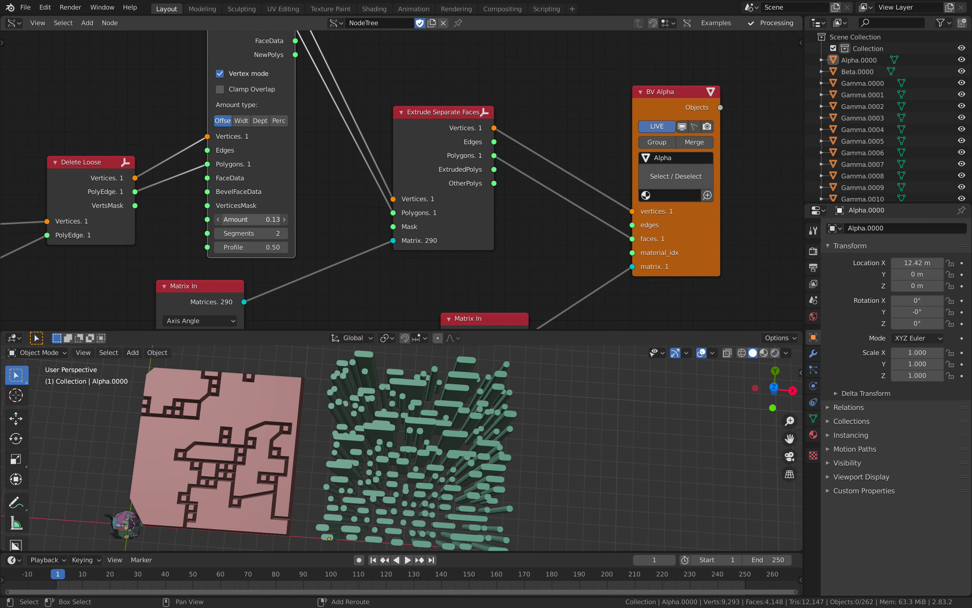
Examine the rounded corners of the extruded columns from close up and from several angles
scroll(545, 480, up, 6)
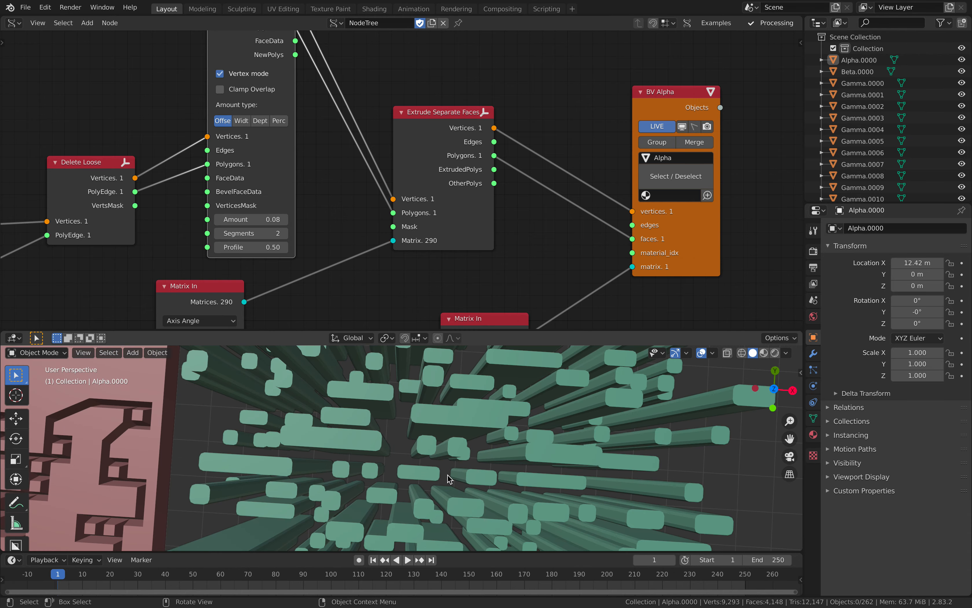
click(451, 466)
scroll(452, 466, down, 4)
click(586, 450)
middle_drag(586, 450, 478, 478)
scroll(513, 471, up, 3)
scroll(478, 478, down, 4)
middle_drag(542, 452, 574, 512)
click(396, 440)
shift+middle_drag(414, 439, 498, 428)
key(super+s)
scroll(473, 478, down, 1)
middle_drag(474, 477, 510, 446)
scroll(515, 448, up, 3)
right_click(520, 450)
Examine the dissolved Suzanne and the inset plane up close
shift+middle_drag(286, 527, 303, 482)
scroll(304, 483, up, 4)
click(263, 482)
shift+middle_drag(514, 386, 478, 463)
scroll(437, 429, down, 3)
click(438, 429)
scroll(478, 463, down, 3)
shift+middle_drag(438, 382, 427, 435)
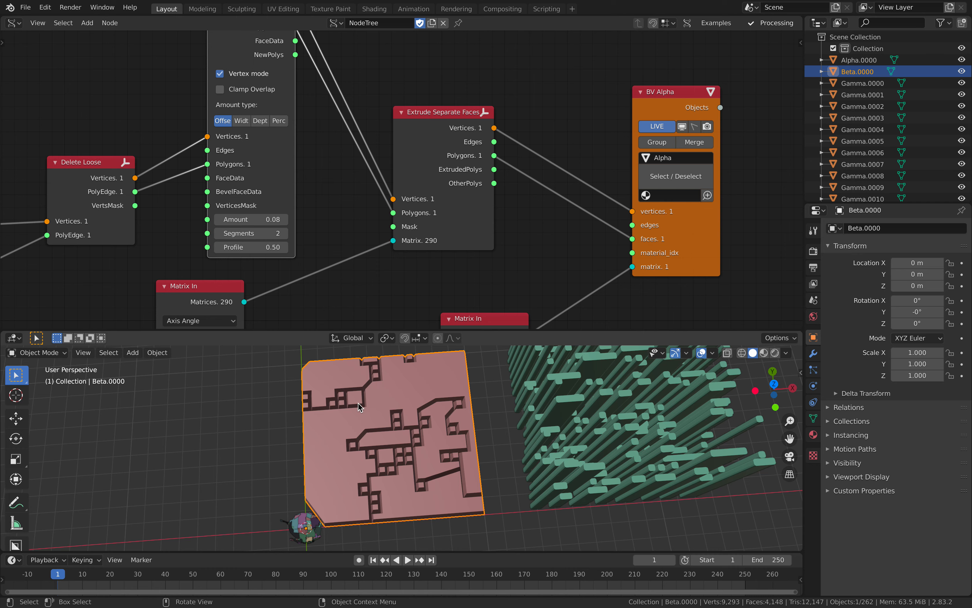
View the list of available modifiers for the column mesh without adding one, and select the inset plane
middle_drag(547, 432, 527, 408)
click(520, 404)
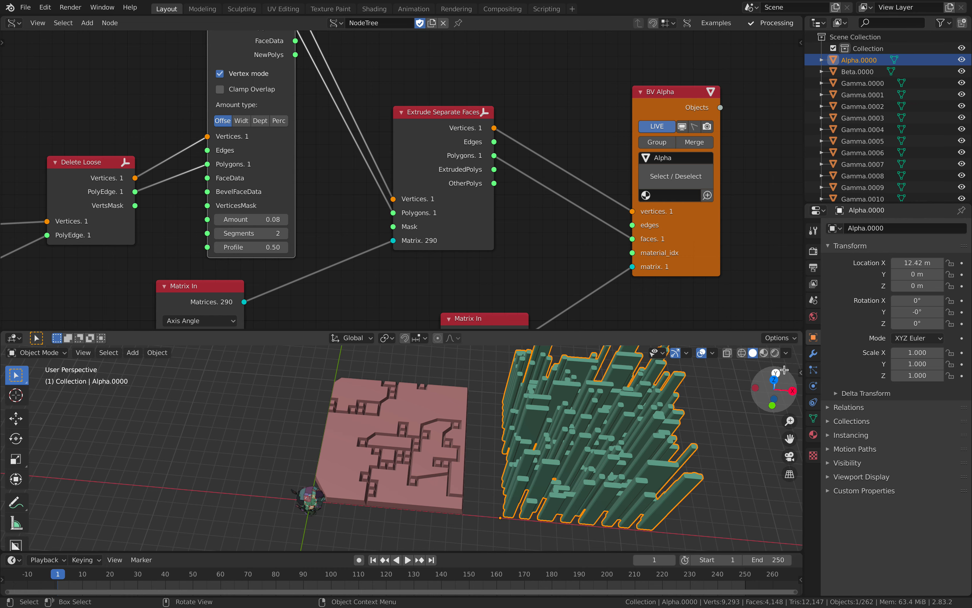
click(815, 353)
click(907, 230)
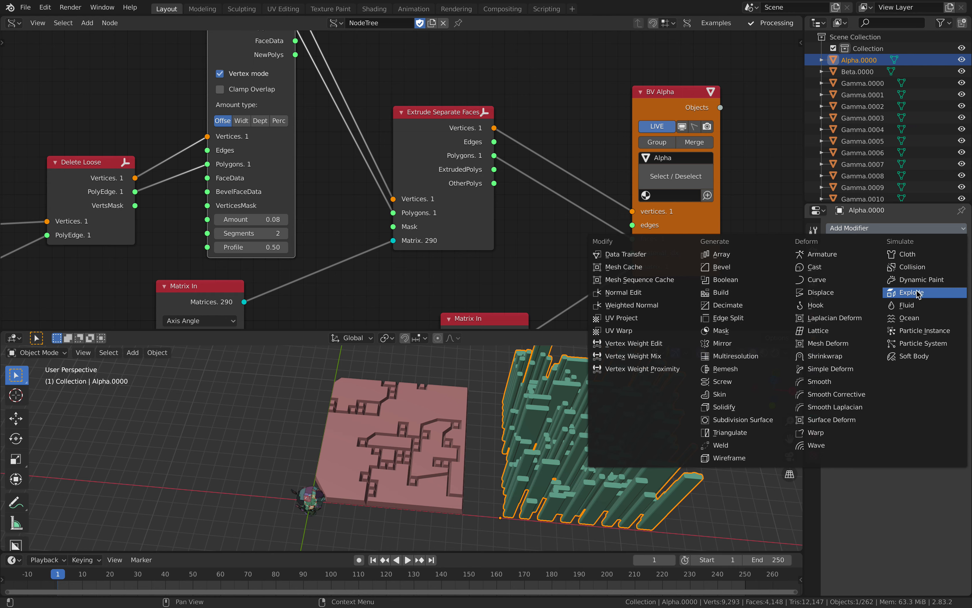
middle_drag(413, 410, 373, 398)
scroll(447, 484, up, 4)
scroll(410, 464, down, 5)
click(373, 397)
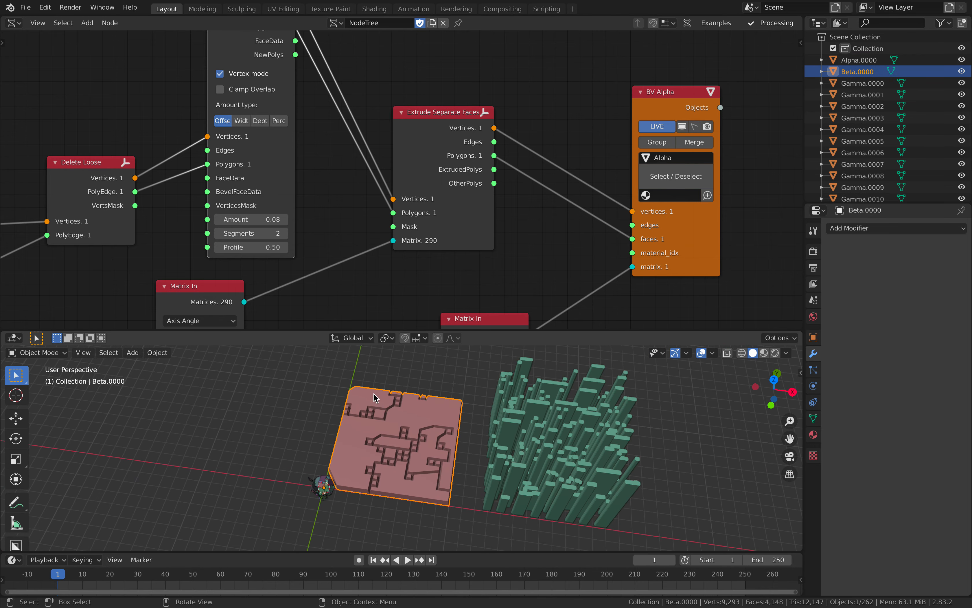
Move the Alpha setup's Dissolve mesh elements node farther away from Inset Special
scroll(341, 262, down, 8)
middle_drag(300, 272, 509, 191)
scroll(434, 189, up, 4)
middle_drag(317, 184, 310, 244)
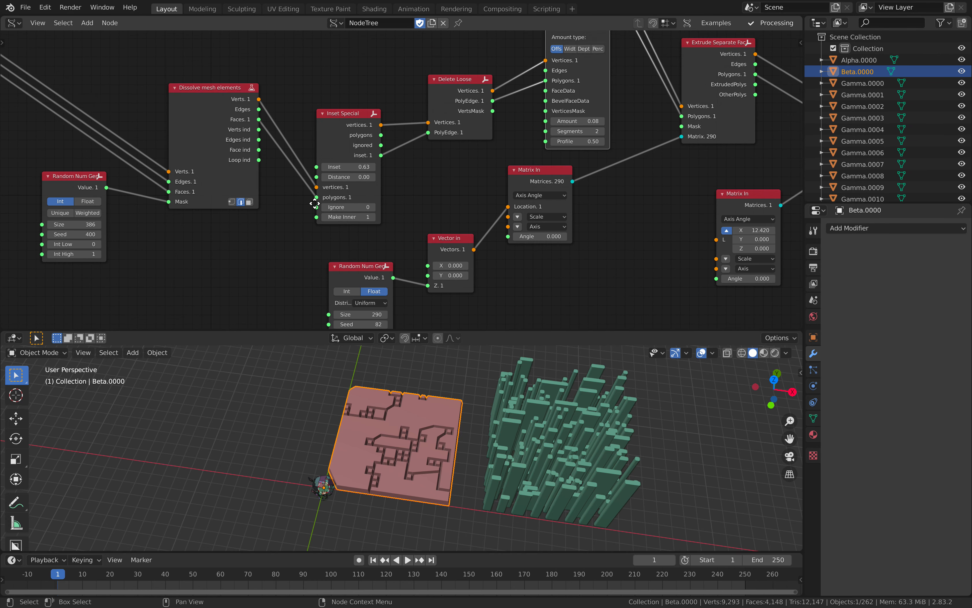
drag(203, 144, 182, 122)
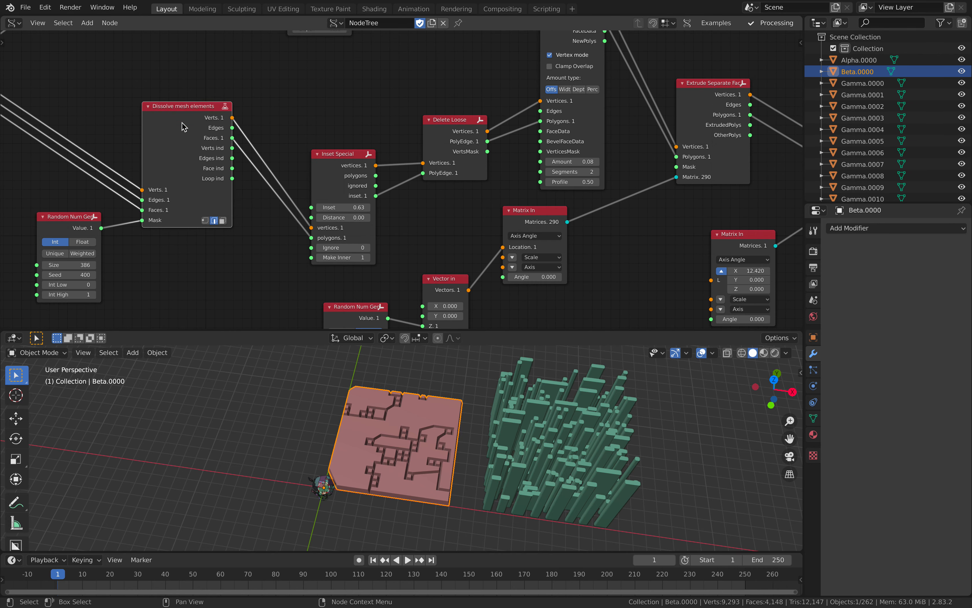
middle_drag(315, 130, 303, 106)
scroll(335, 107, down, 2)
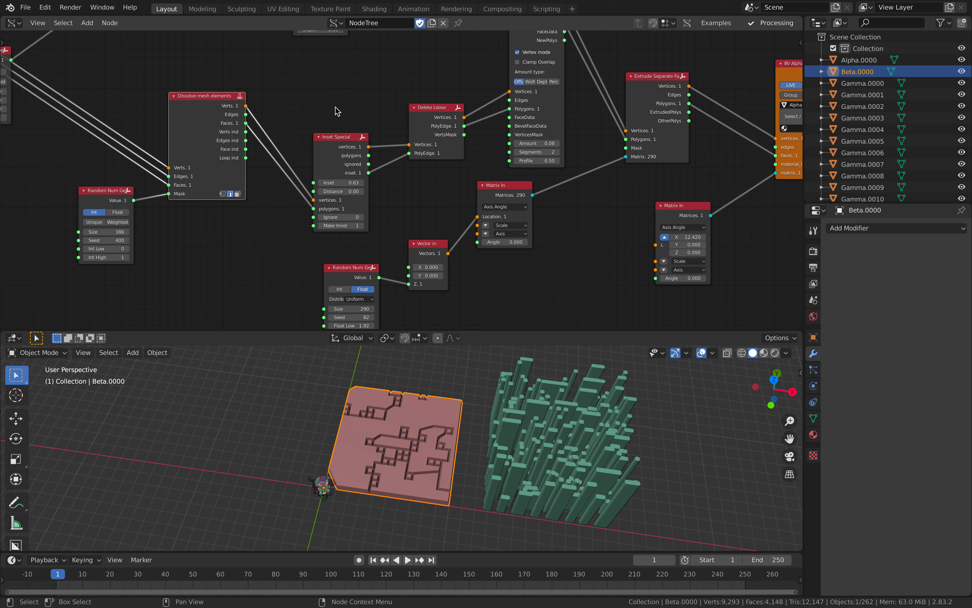